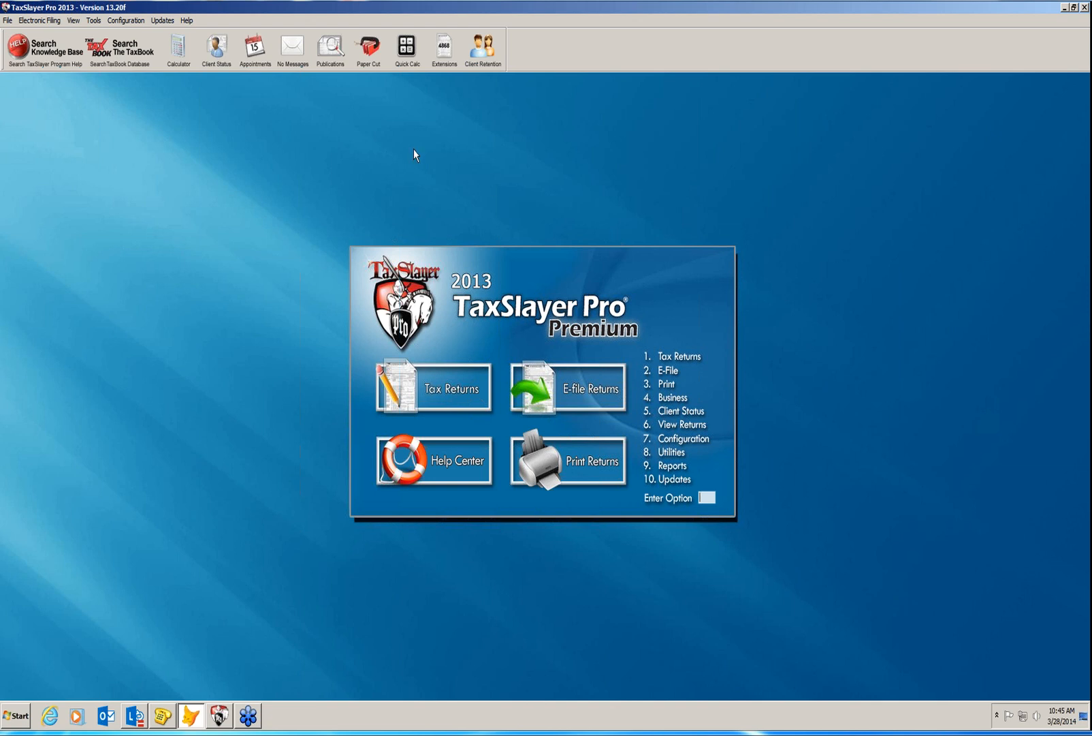
Look up a client by SSN in Client Status, clear it, then view and close the Appointment Book.
{"action": "left_click", "coordinate": [212, 54]}
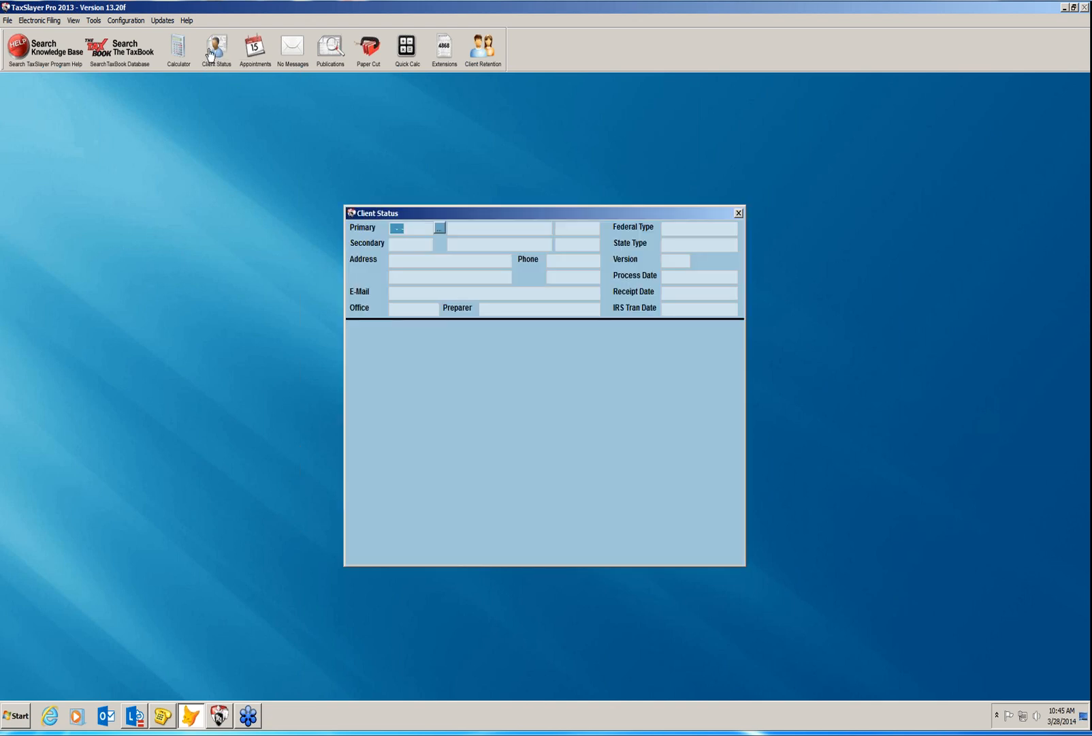
{"action": "type", "text": "239-99-9999"}
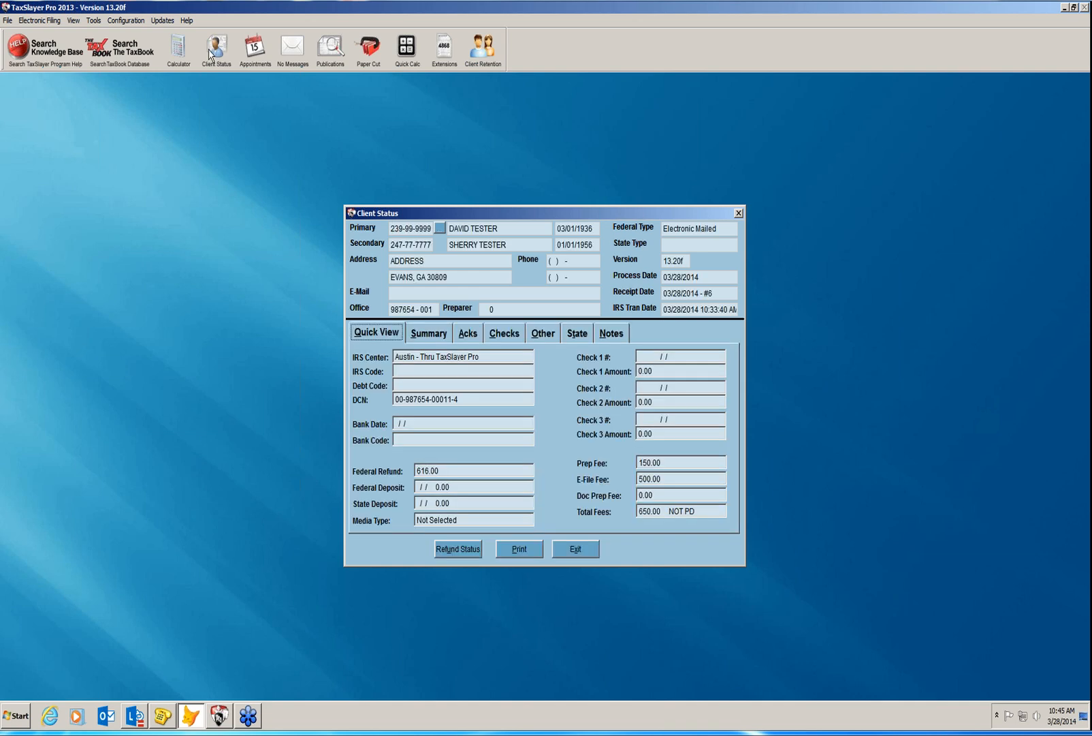
{"action": "left_click", "coordinate": [562, 552]}
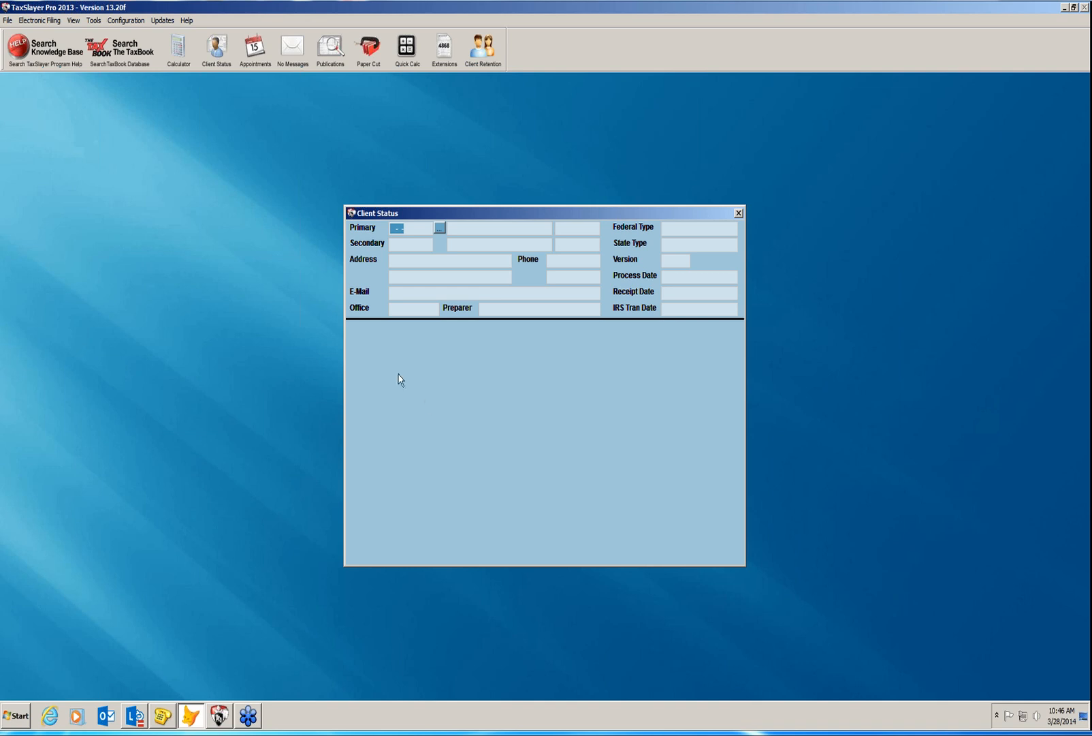
{"action": "left_click", "coordinate": [259, 49]}
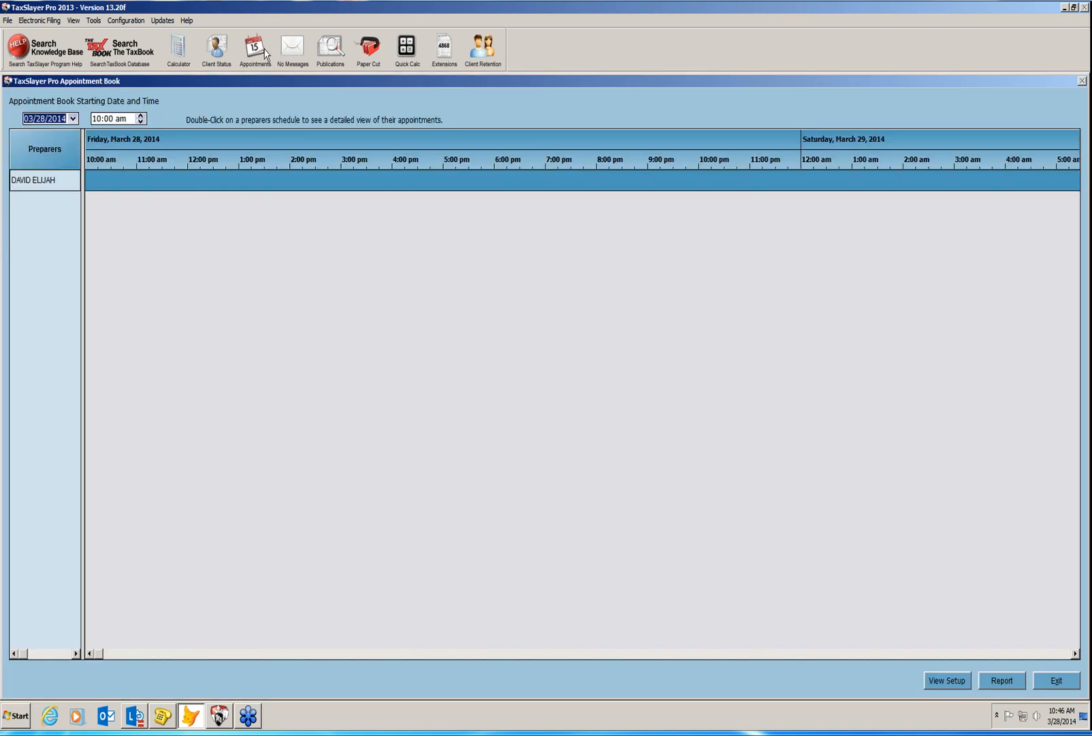
{"action": "left_click", "coordinate": [1050, 680]}
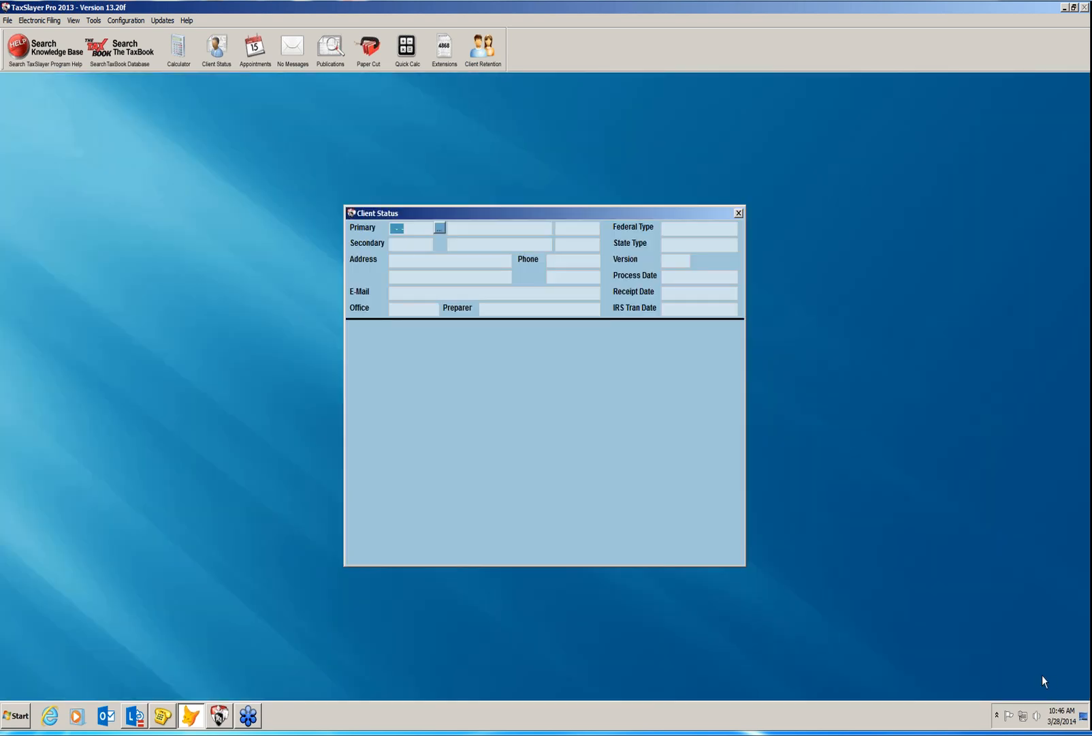
Close Client Status, then open and close the Message Center.
{"action": "left_click", "coordinate": [739, 212]}
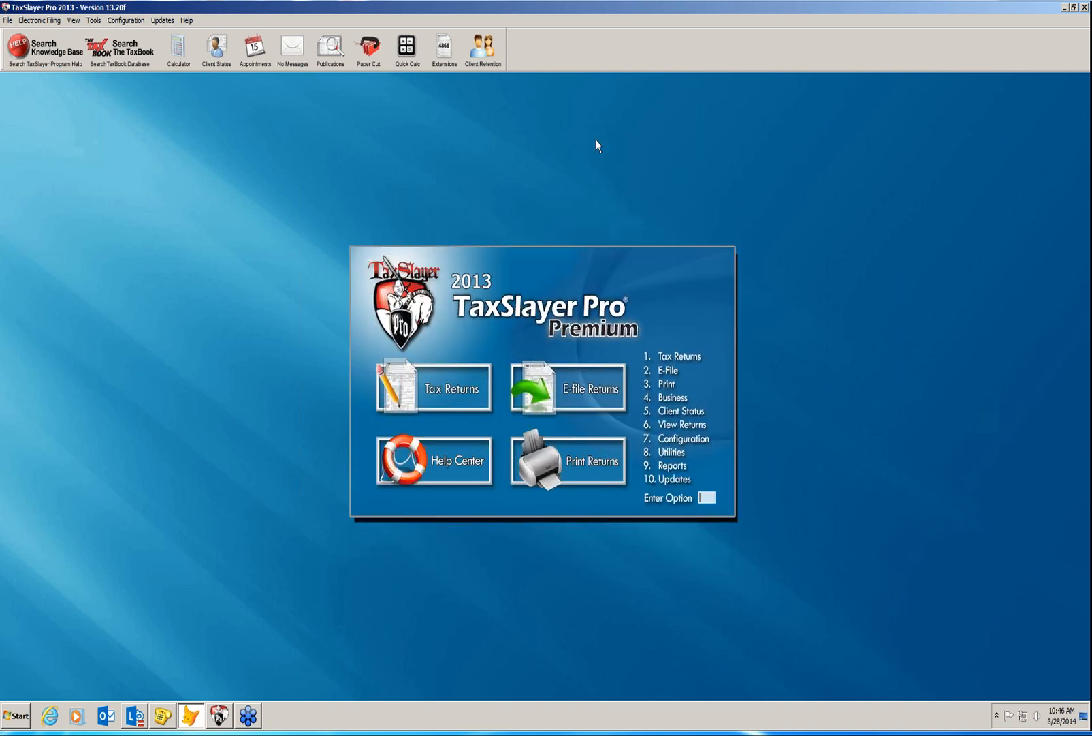
{"action": "left_click", "coordinate": [294, 47]}
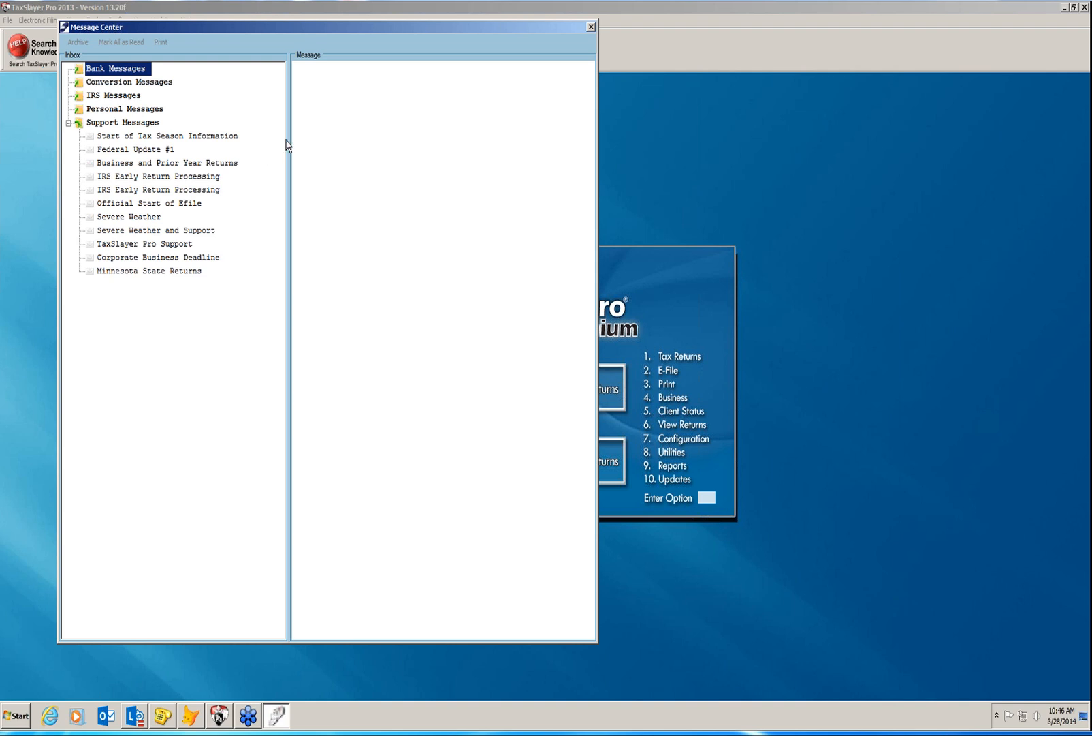
{"action": "left_click", "coordinate": [591, 27]}
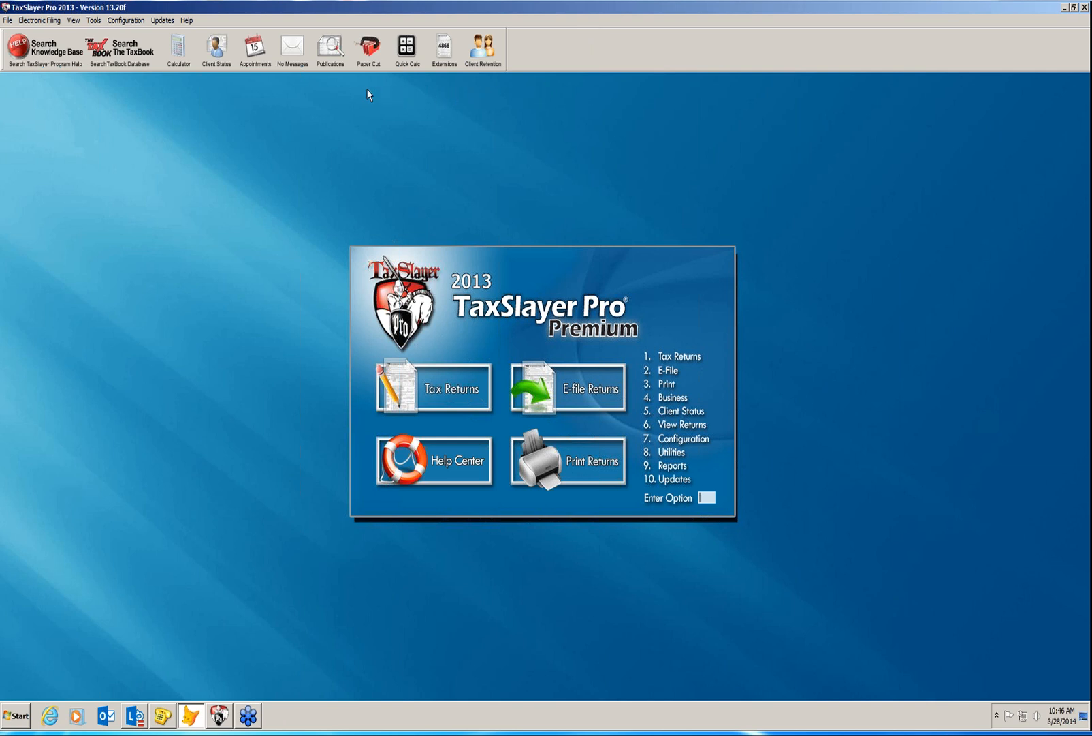
Open and close the IRS Publications page and the Papercut paperless office viewer.
{"action": "left_click", "coordinate": [328, 52]}
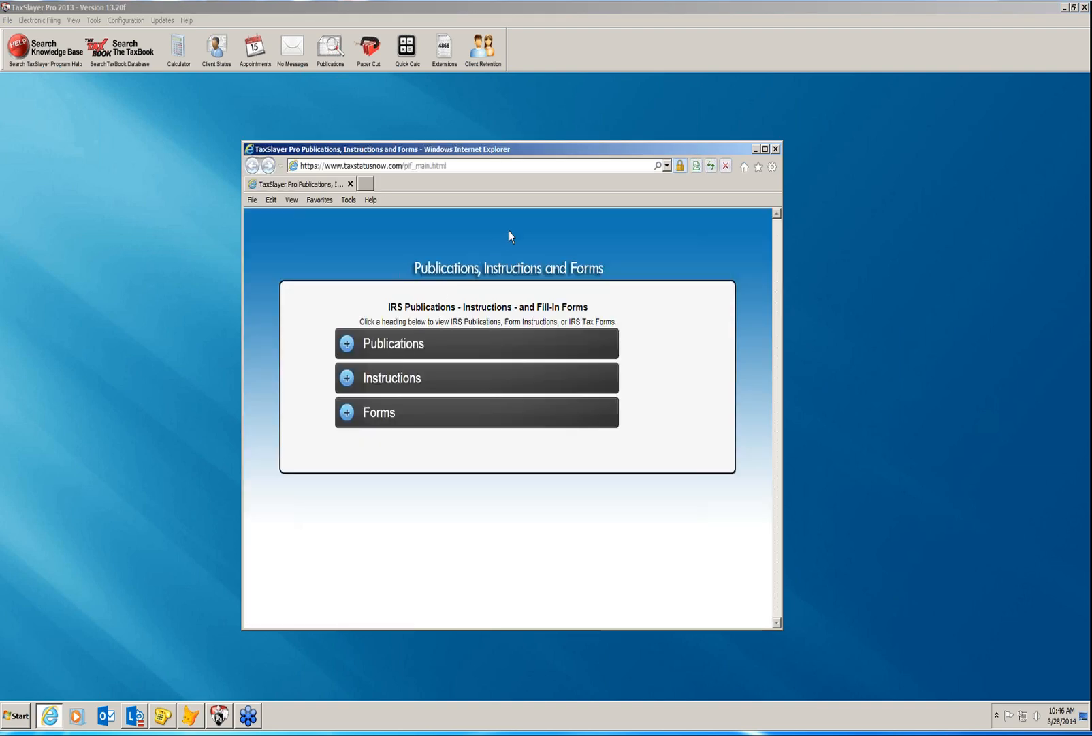
{"action": "left_click", "coordinate": [776, 148]}
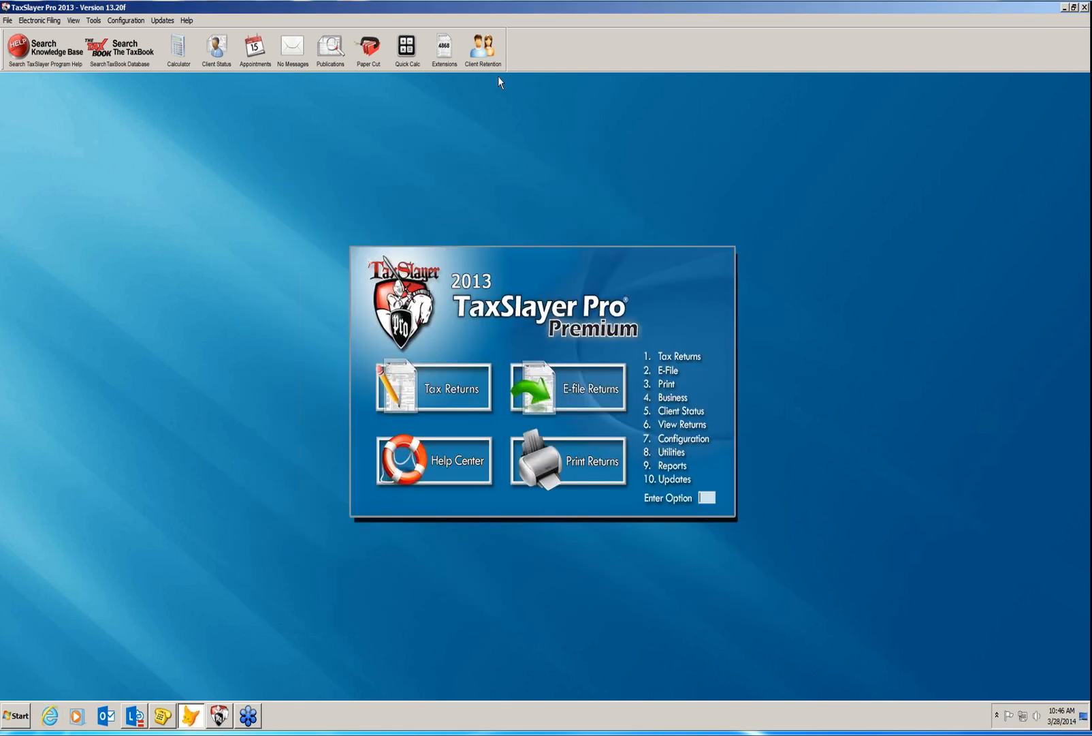
{"action": "left_click", "coordinate": [367, 52]}
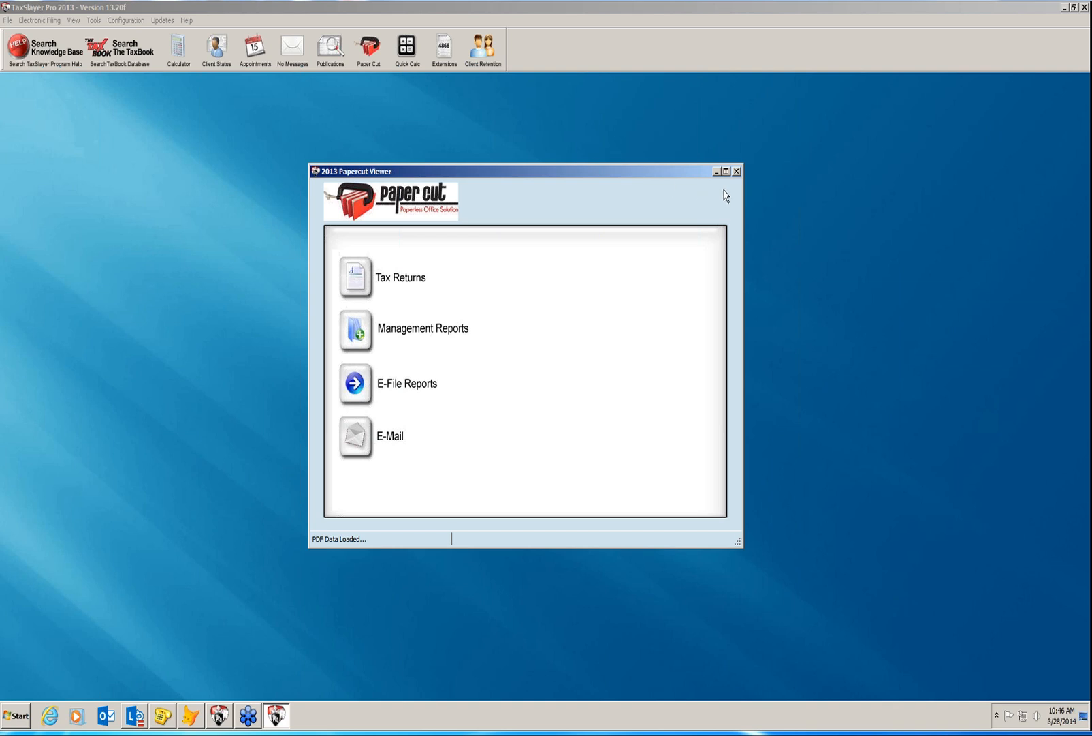
{"action": "left_click", "coordinate": [736, 171]}
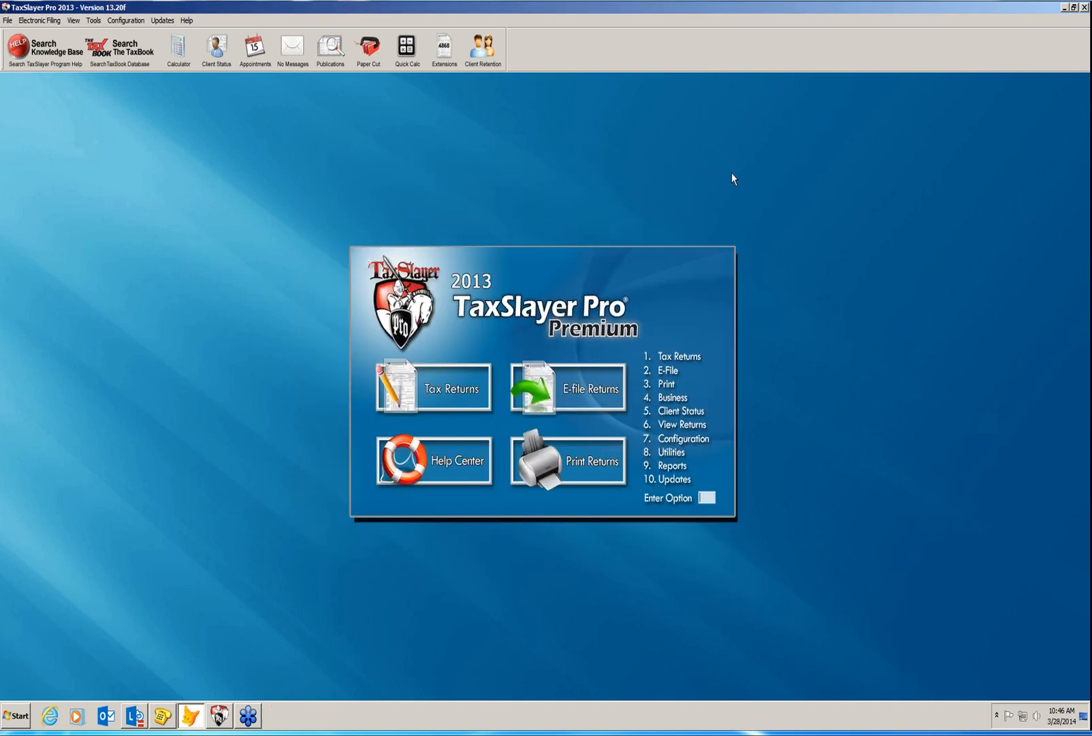
{"action": "left_click", "coordinate": [406, 48]}
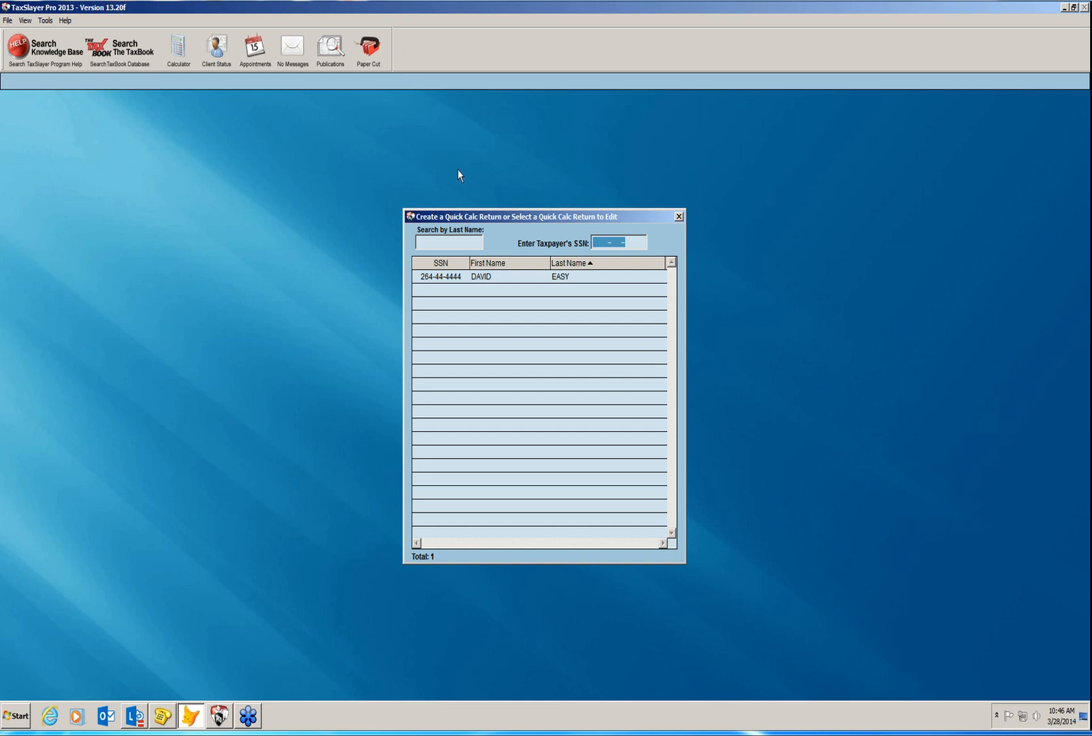
{"action": "double_click", "coordinate": [480, 277]}
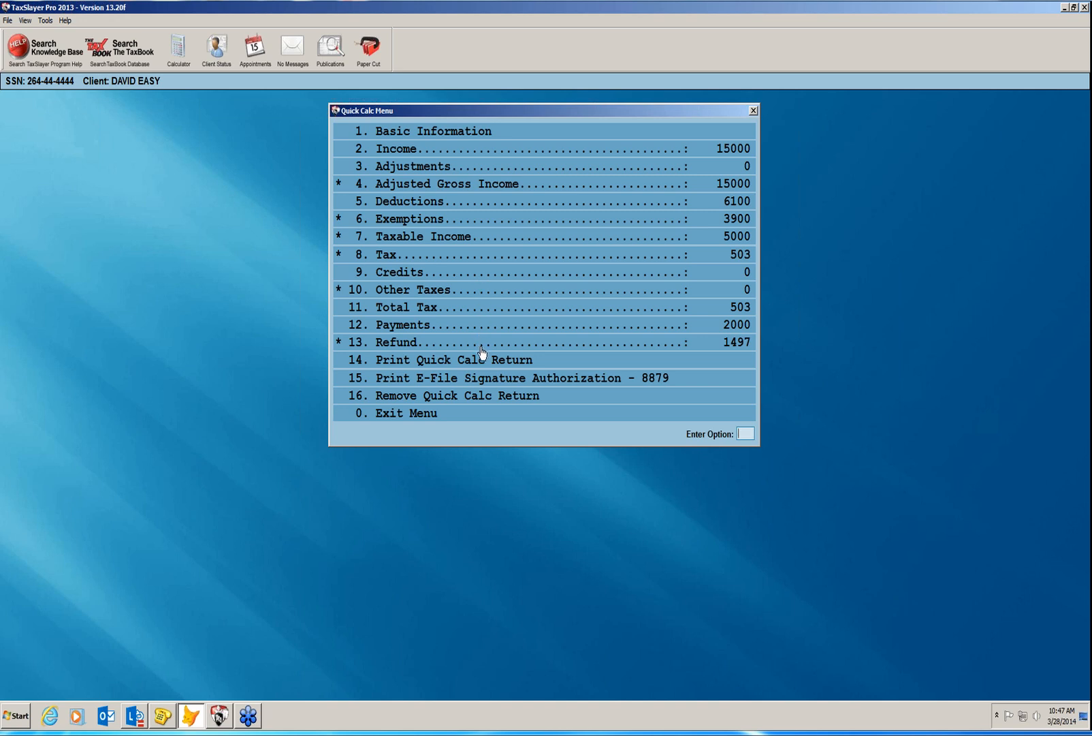
{"action": "left_click", "coordinate": [473, 415]}
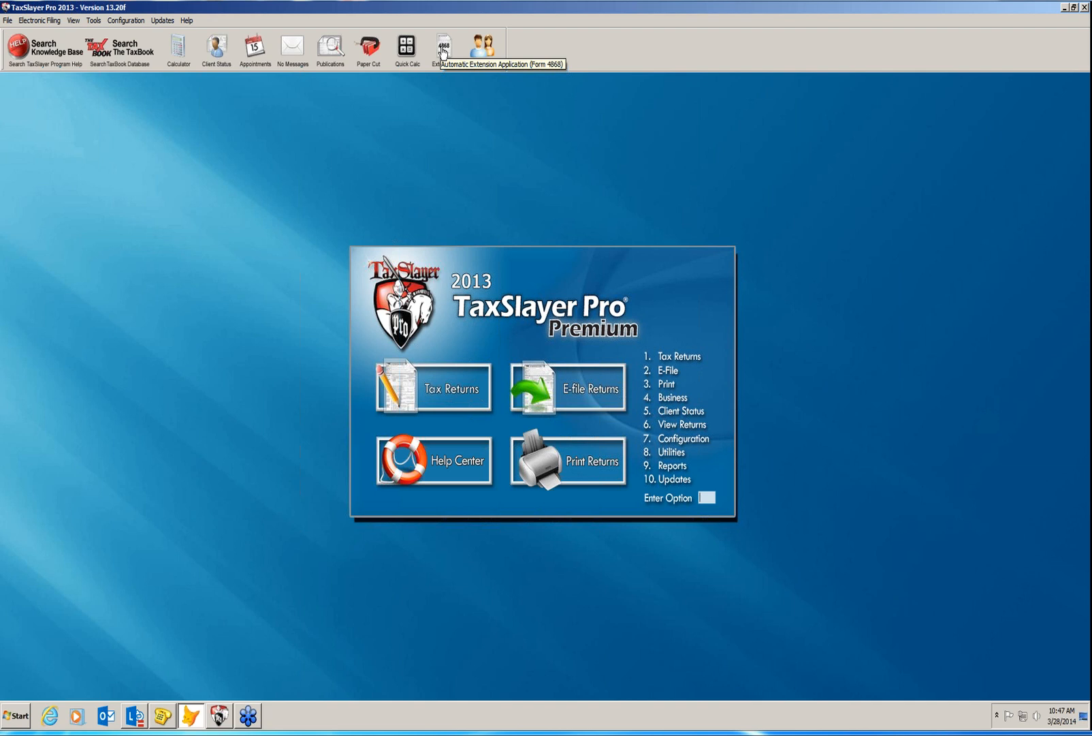
{"action": "left_click", "coordinate": [443, 49]}
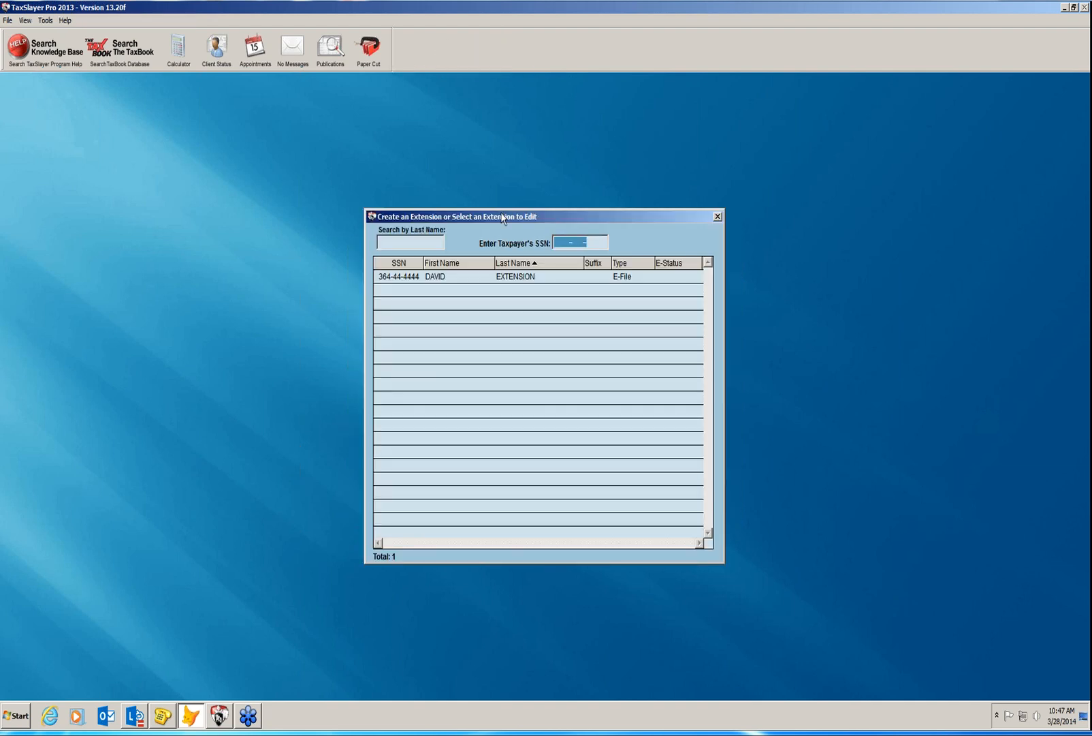
{"action": "left_click", "coordinate": [498, 279]}
{"action": "double_click", "coordinate": [498, 279]}
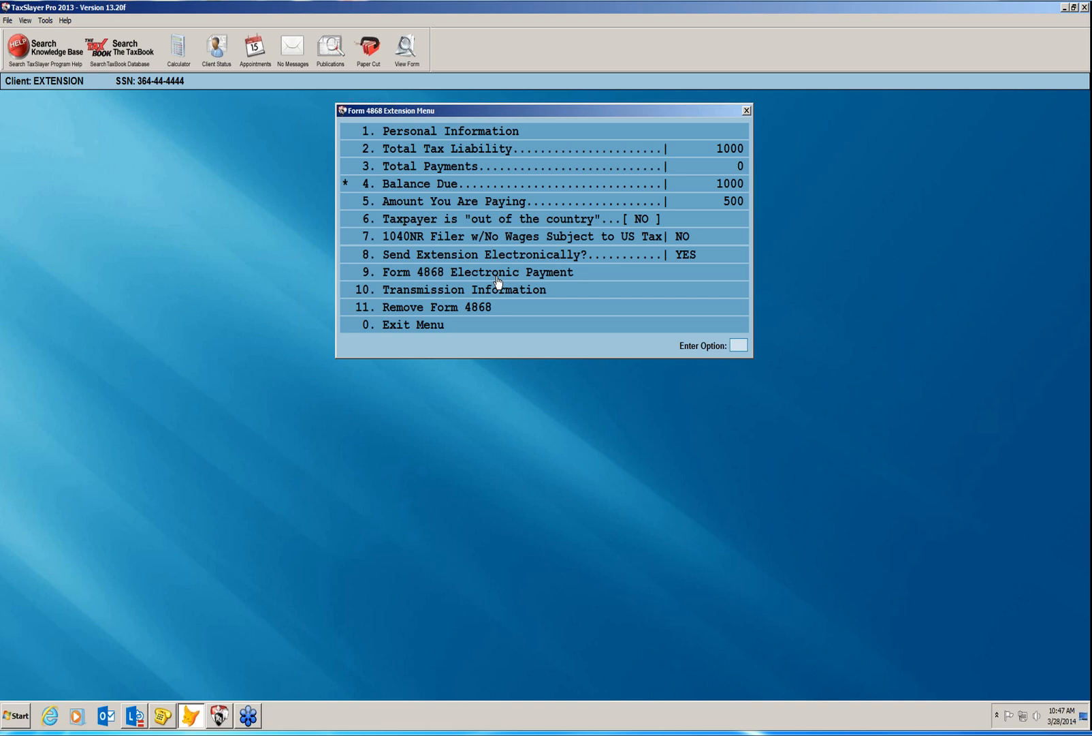
{"action": "left_click", "coordinate": [514, 332]}
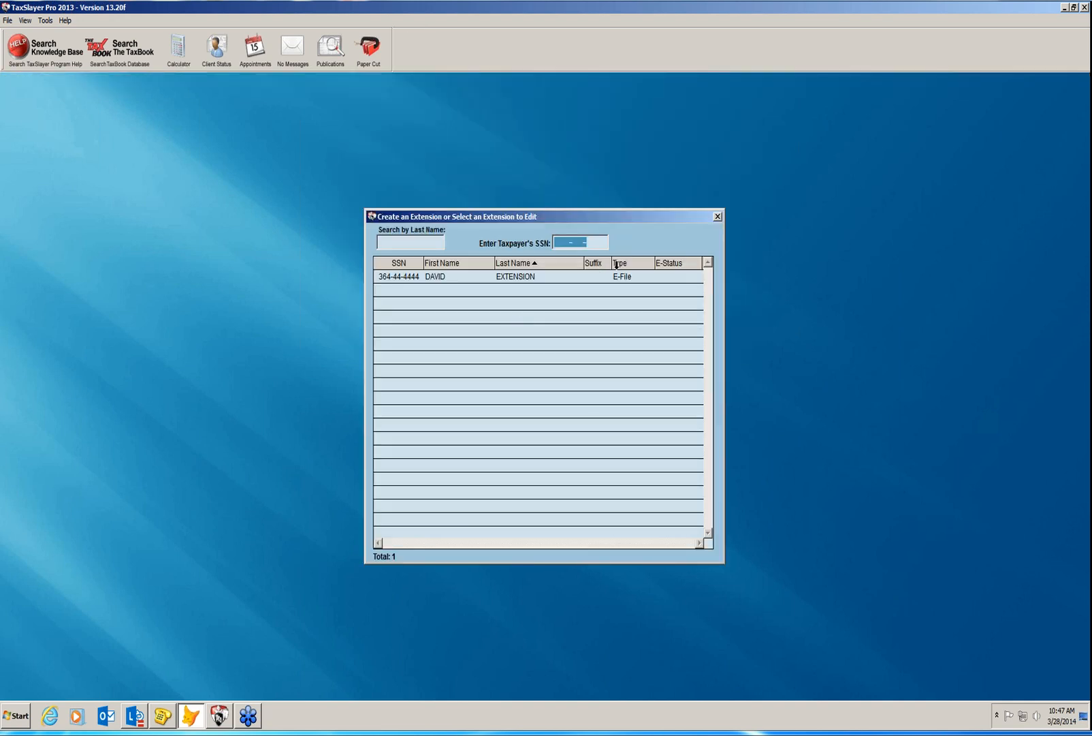
{"action": "left_click", "coordinate": [718, 216]}
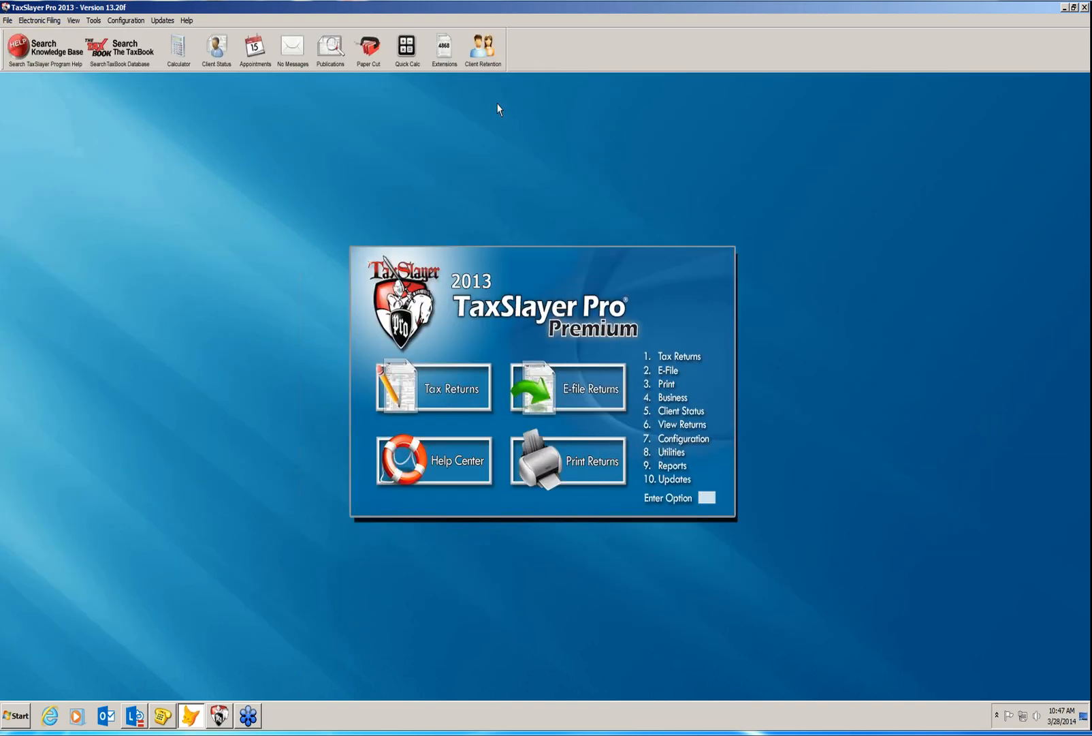
{"action": "left_click", "coordinate": [474, 52]}
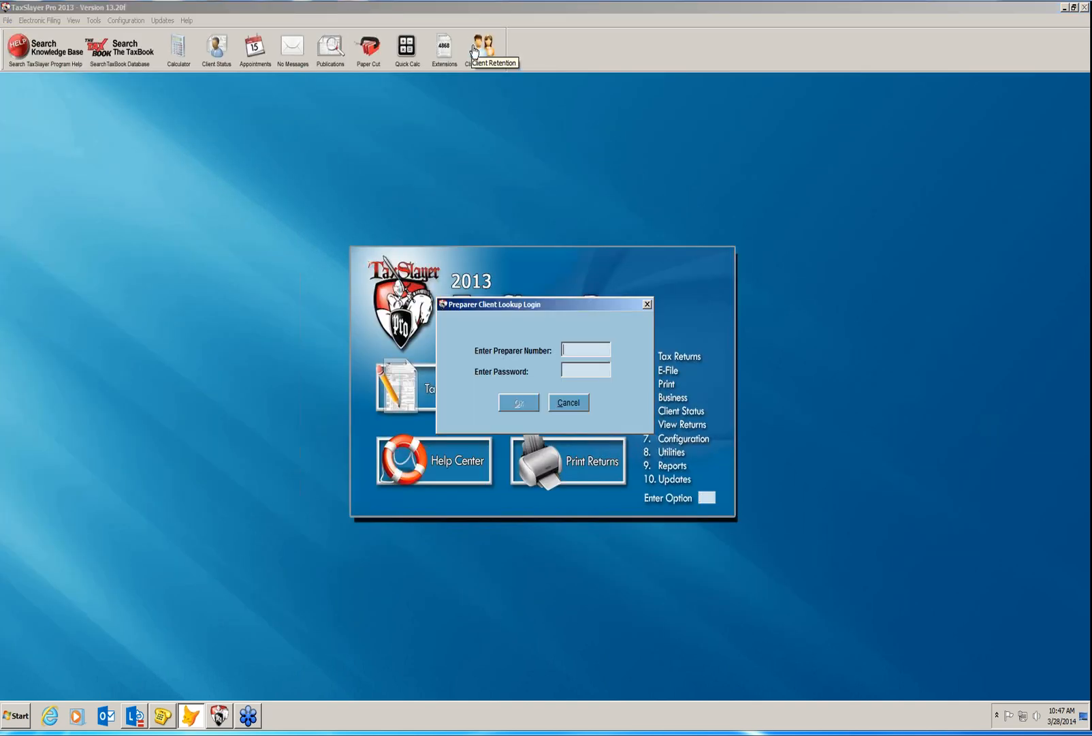
{"action": "type", "text": "01"}
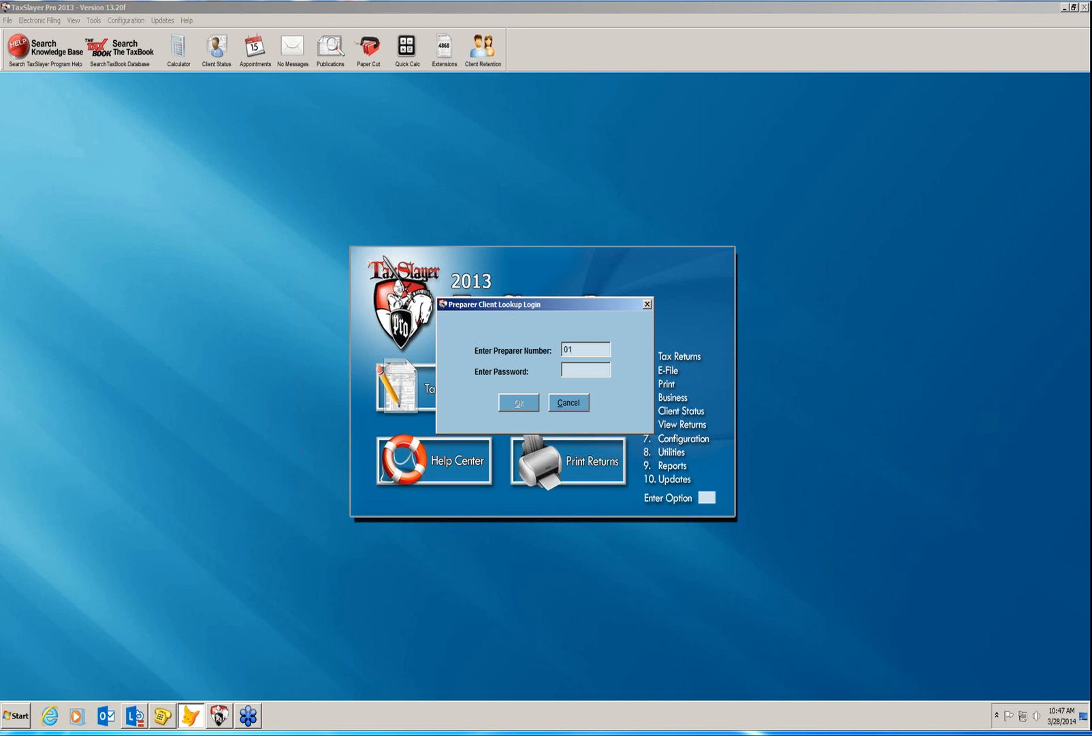
{"action": "key", "text": "Return"}
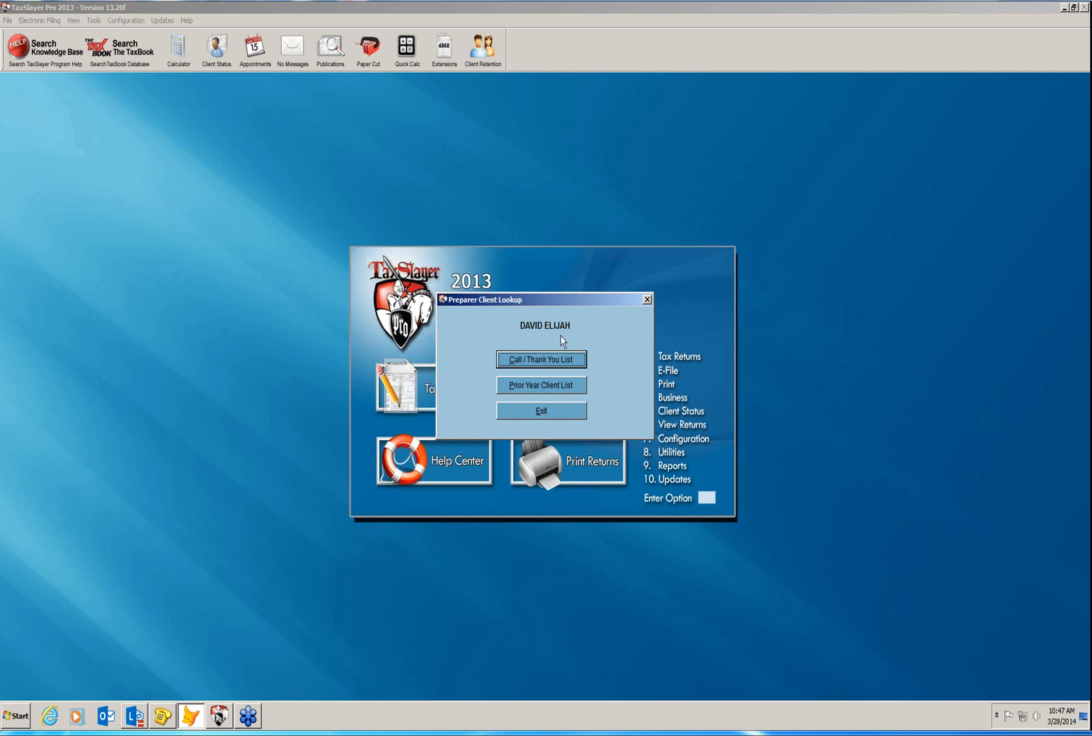
{"action": "left_click", "coordinate": [556, 410]}
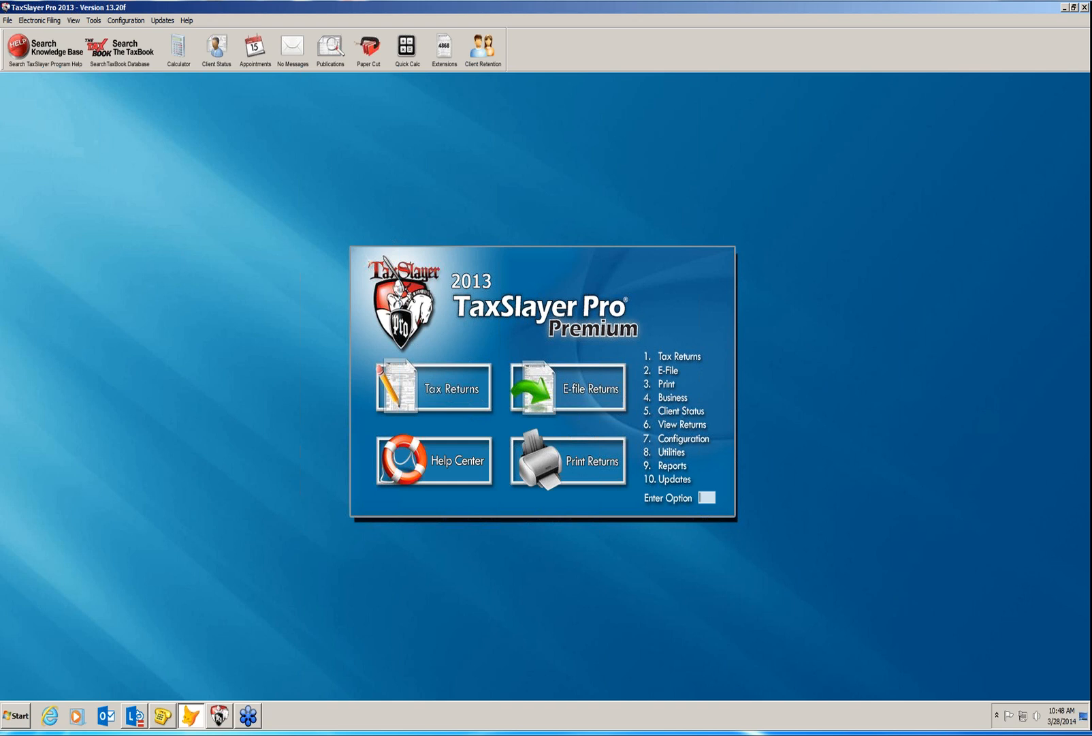
Switch to the TaxSlayer Pro 2.1 window and choose start option 1, Tax Returns.
{"action": "left_click", "coordinate": [219, 715]}
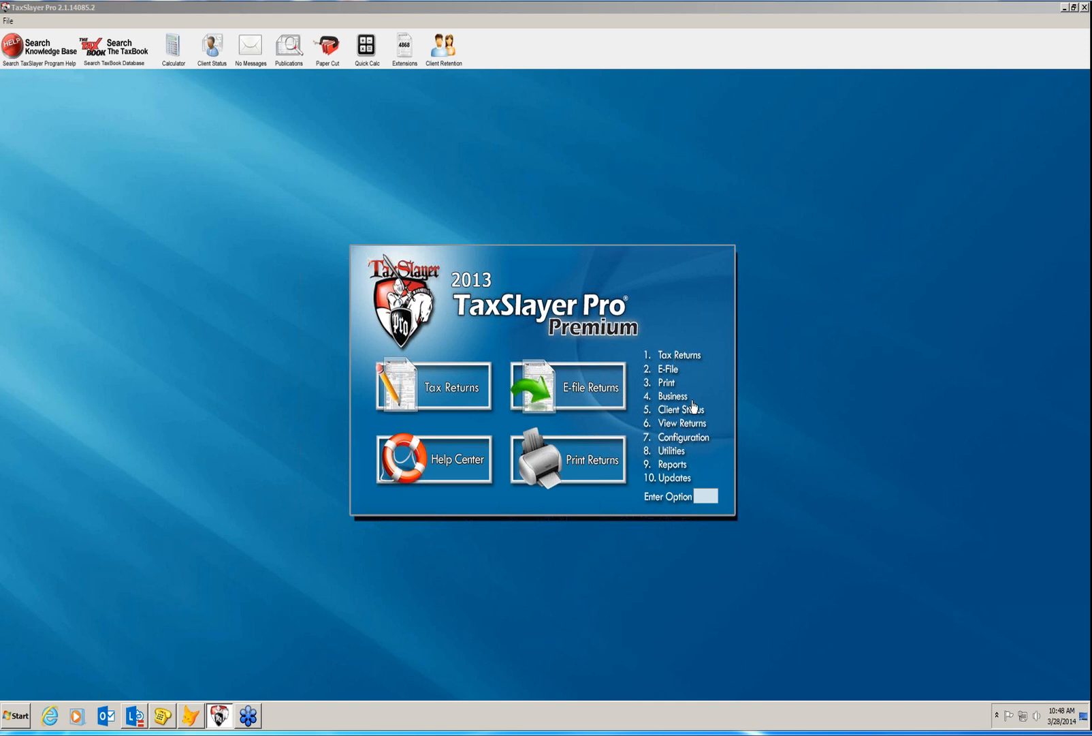
{"action": "left_click", "coordinate": [696, 497]}
{"action": "type", "text": "1"}
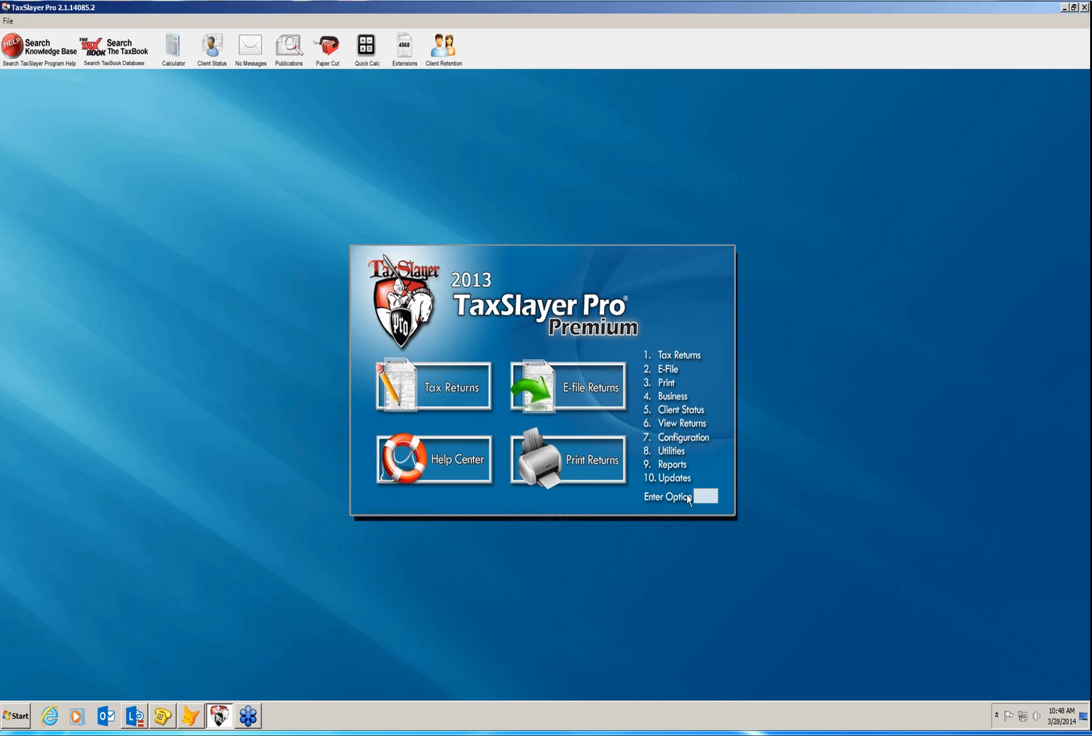
{"action": "key", "text": "Return"}
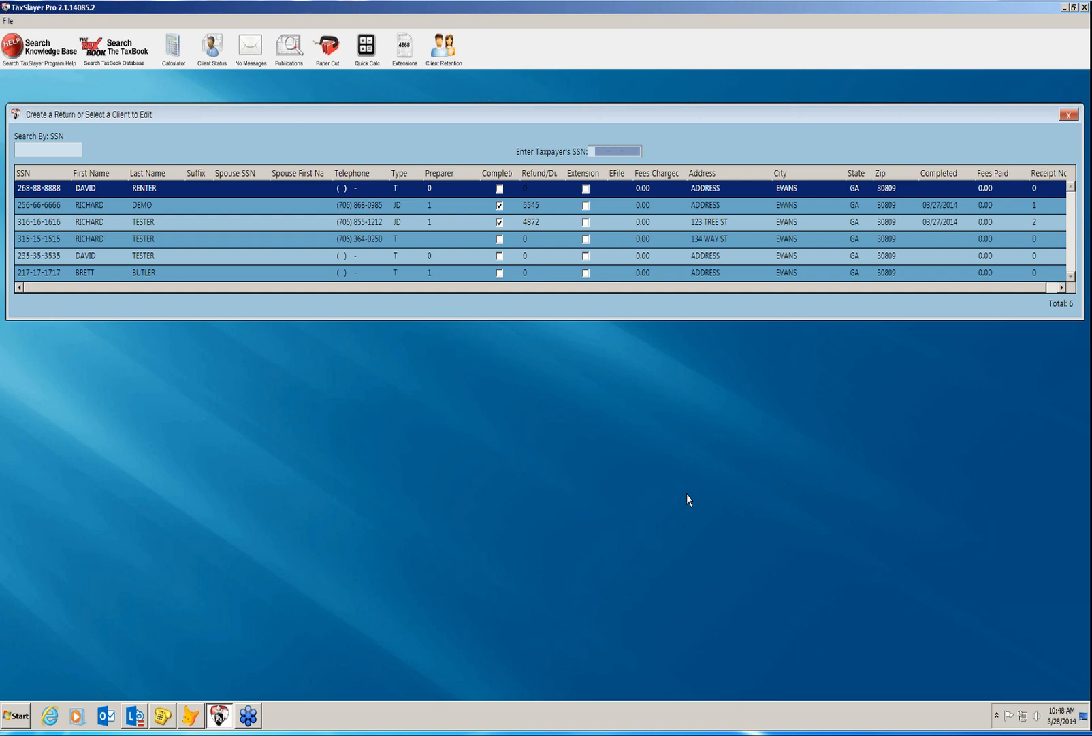
Enter the new taxpayer's SSN, confirm creating a new return, and pick the filing status.
{"action": "type", "text": "238383838"}
{"action": "key", "text": "Return"}
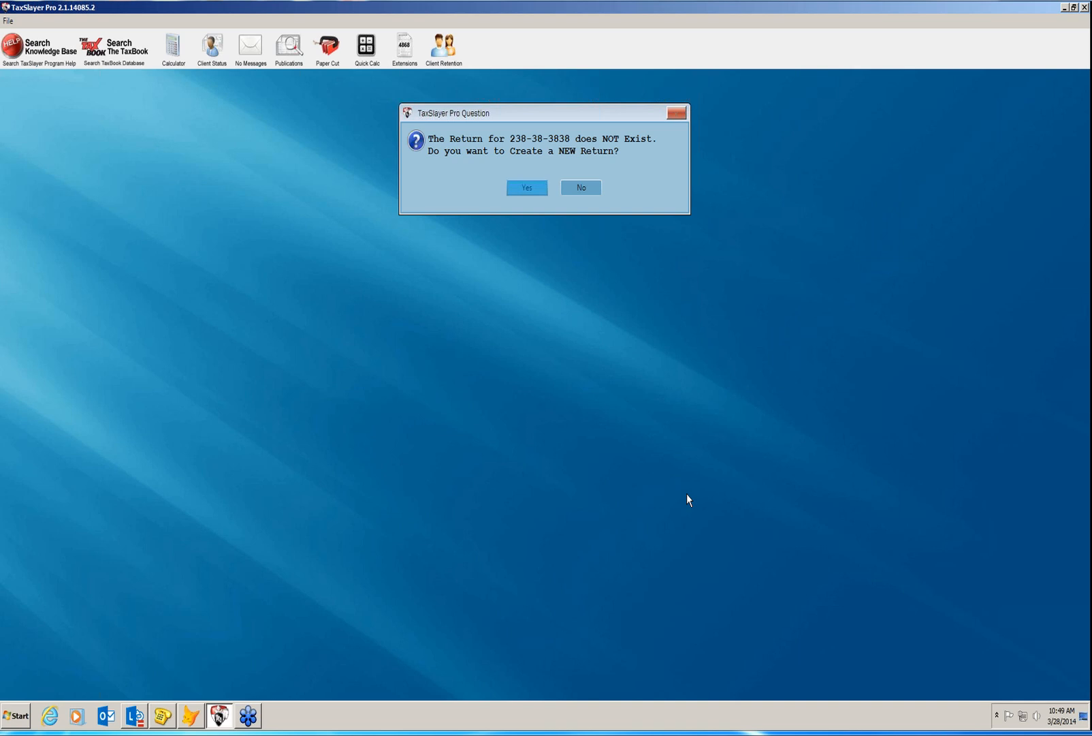
{"action": "left_click", "coordinate": [530, 189]}
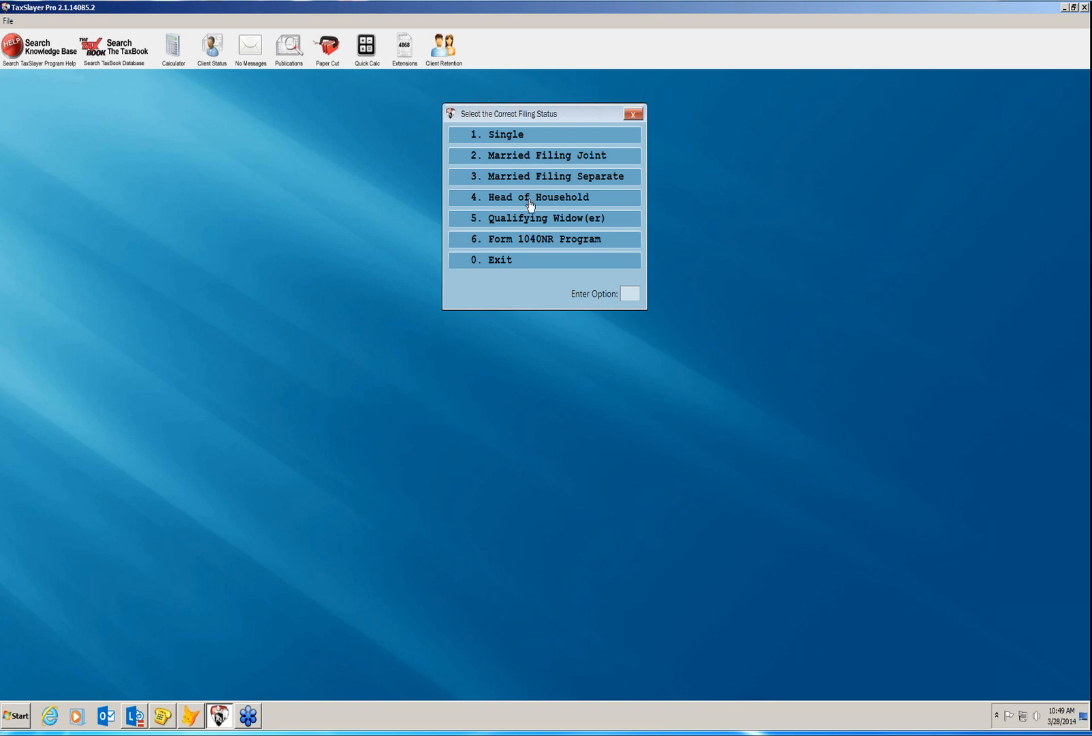
{"action": "left_click", "coordinate": [530, 197]}
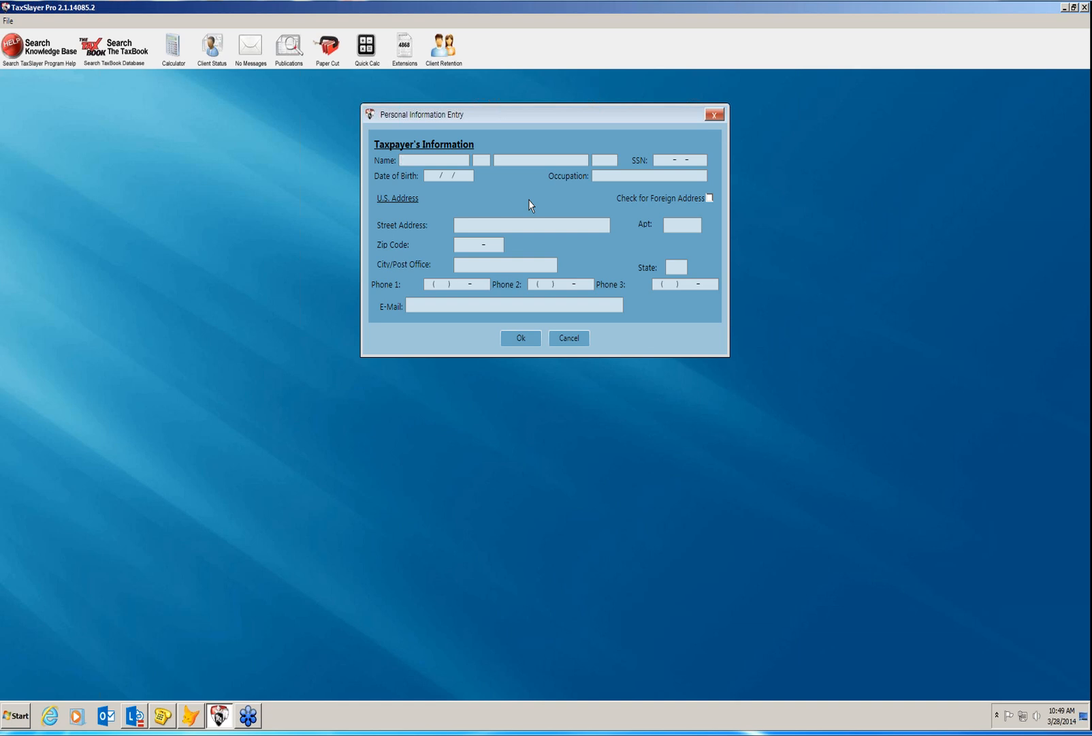
Enter the taxpayer's first name, middle initial, last name, SSN, birth date and occupation.
{"action": "type", "text": "DAVID"}
{"action": "key", "text": "Tab"}
{"action": "type", "text": "R"}
{"action": "key", "text": "Tab"}
{"action": "type", "text": "TESTER"}
{"action": "key", "text": "Tab"}
{"action": "key", "text": "Tab"}
{"action": "type", "text": "238-77-7777"}
{"action": "key", "text": "Tab"}
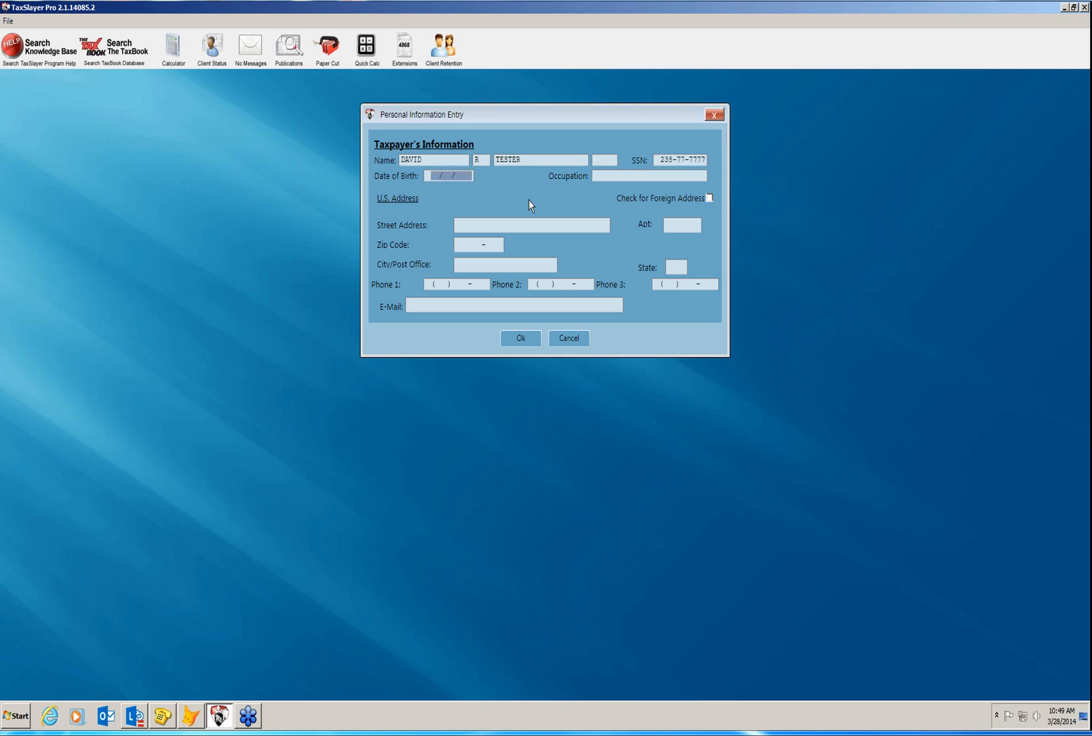
{"action": "type", "text": "03/01/"}
{"action": "type", "text": "1960"}
{"action": "key", "text": "Tab"}
{"action": "type", "text": "TESTER"}
{"action": "key", "text": "Tab"}
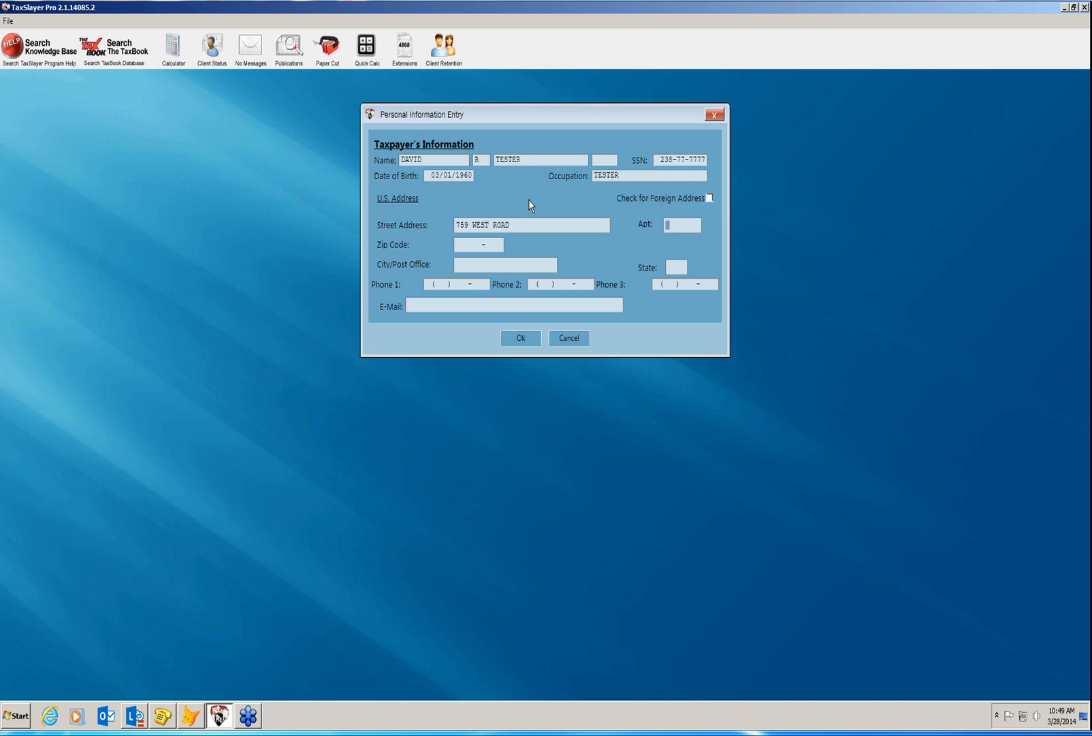
Fill in the taxpayer's street address, ZIP, two phone numbers and e-mail address.
{"action": "key", "text": "Tab"}
{"action": "type", "text": "30809"}
{"action": "key", "text": "Tab"}
{"action": "key", "text": "Tab"}
{"action": "key", "text": "Tab"}
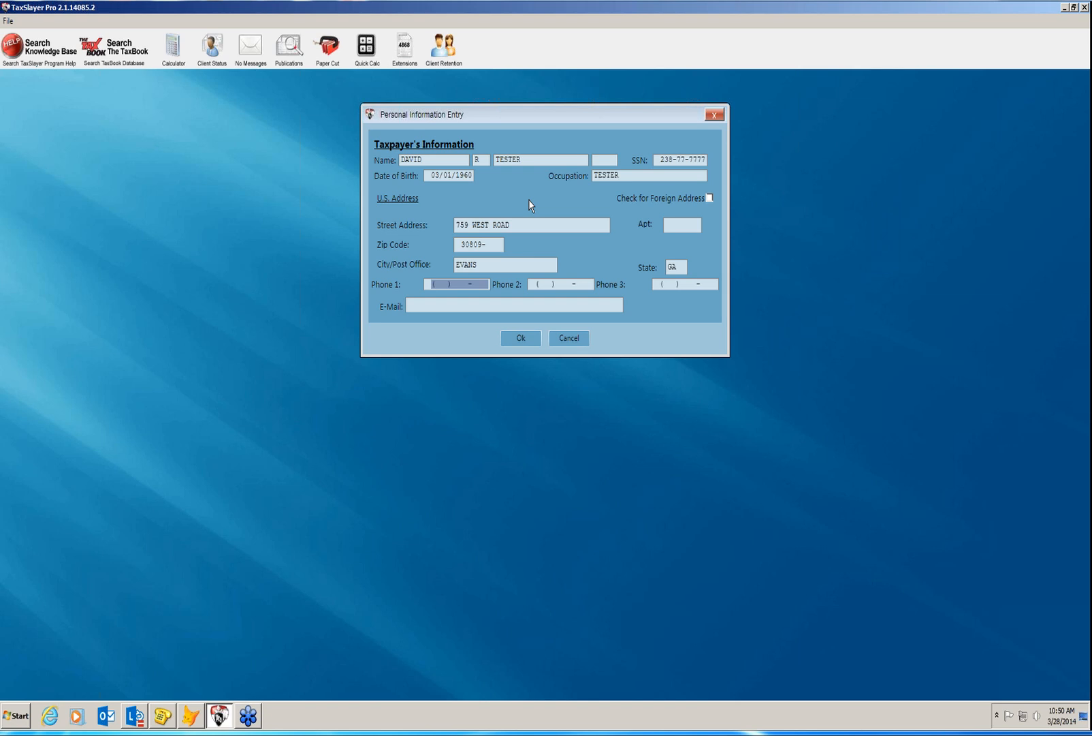
{"action": "key", "text": "Tab"}
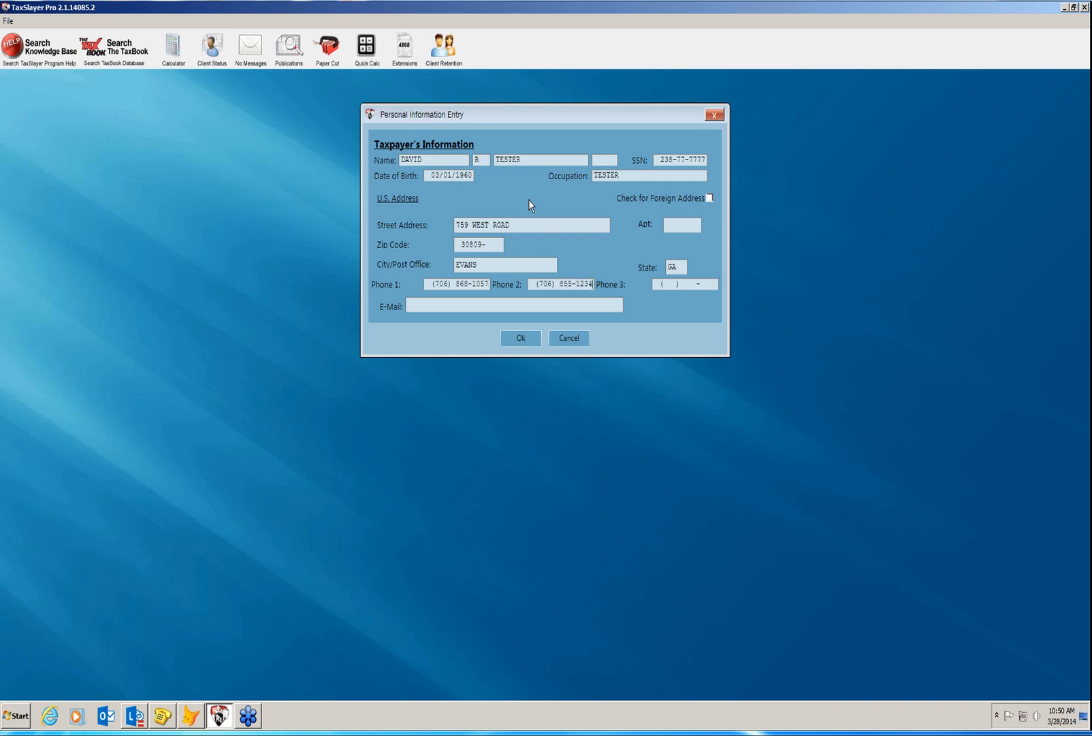
{"action": "key", "text": "Tab"}
{"action": "key", "text": "Tab"}
Save the personal information, exit, and re-enter the correct primary SSN after the mismatch warning.
{"action": "left_click", "coordinate": [516, 340]}
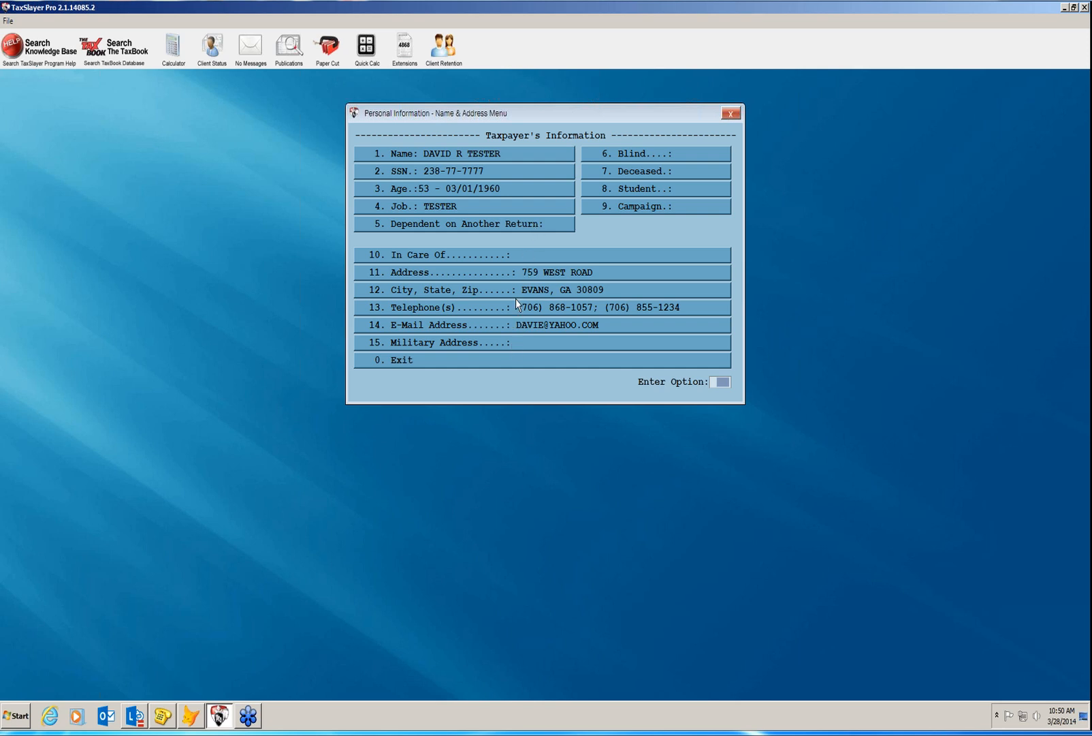
{"action": "left_click", "coordinate": [490, 360]}
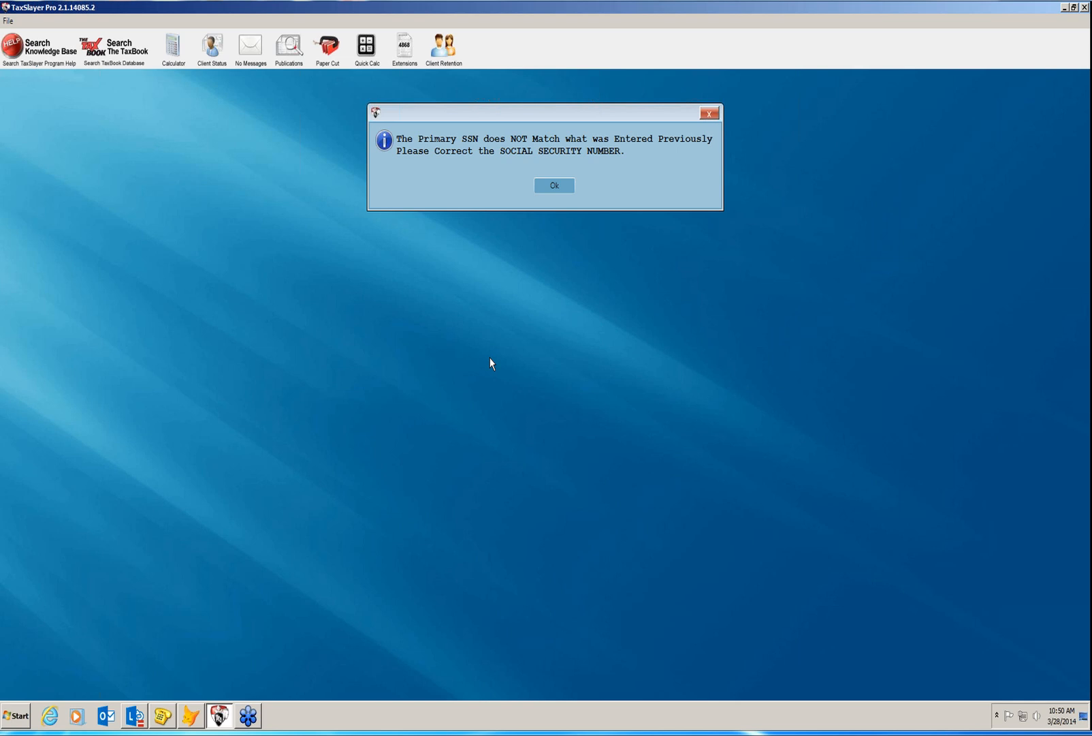
{"action": "left_click", "coordinate": [556, 190]}
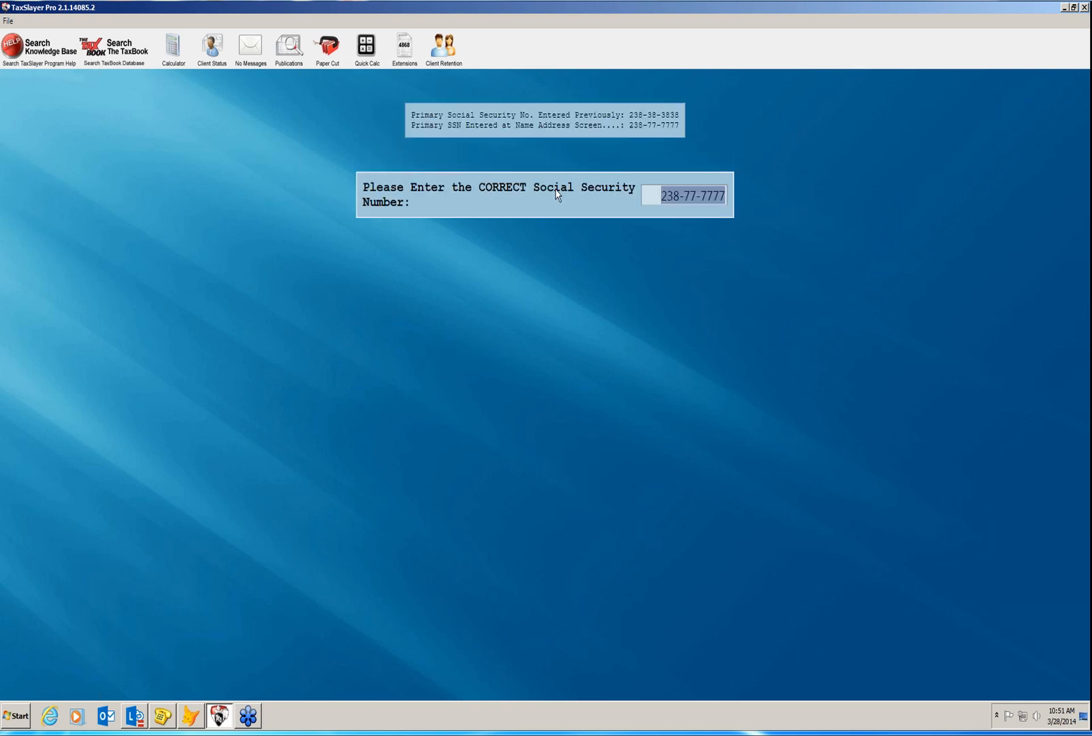
{"action": "type", "text": "238- -"}
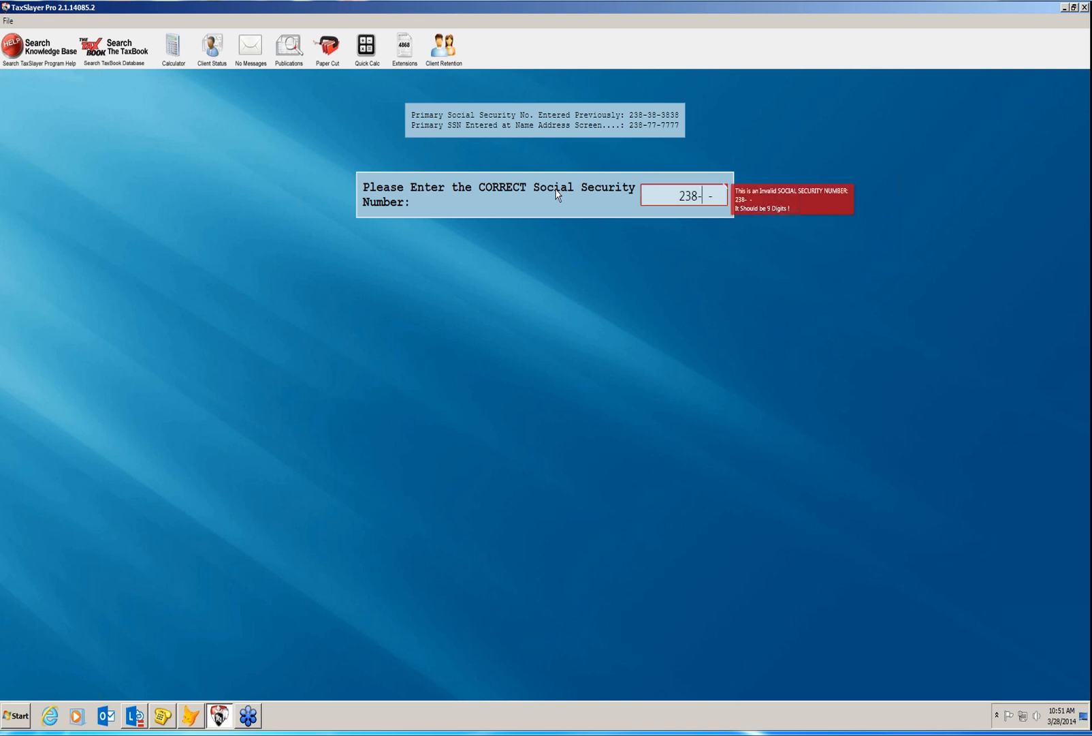
{"action": "type", "text": "88-8"}
{"action": "key", "text": "BackSpace"}
{"action": "key", "text": "BackSpace"}
{"action": "key", "text": "BackSpace"}
{"action": "type", "text": "383838"}
{"action": "key", "text": "Return"}
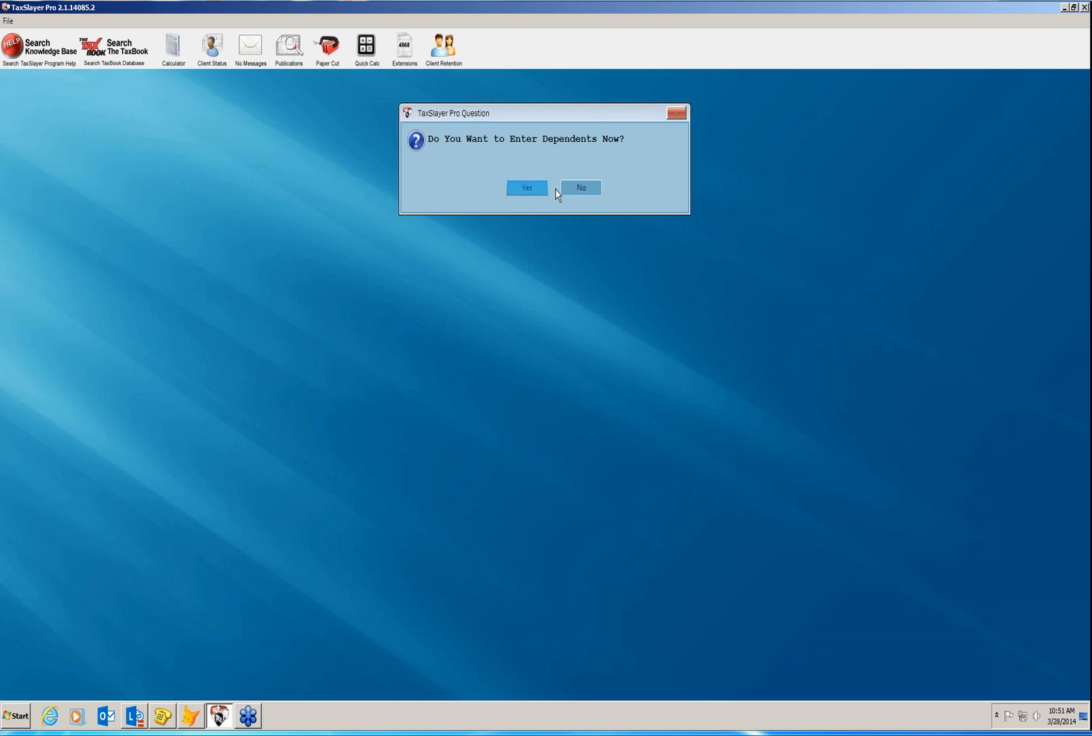
Add the taxpayer's son as a dependent with name, birth date, SSN, relationship Son and 12 months.
{"action": "key", "text": "Return"}
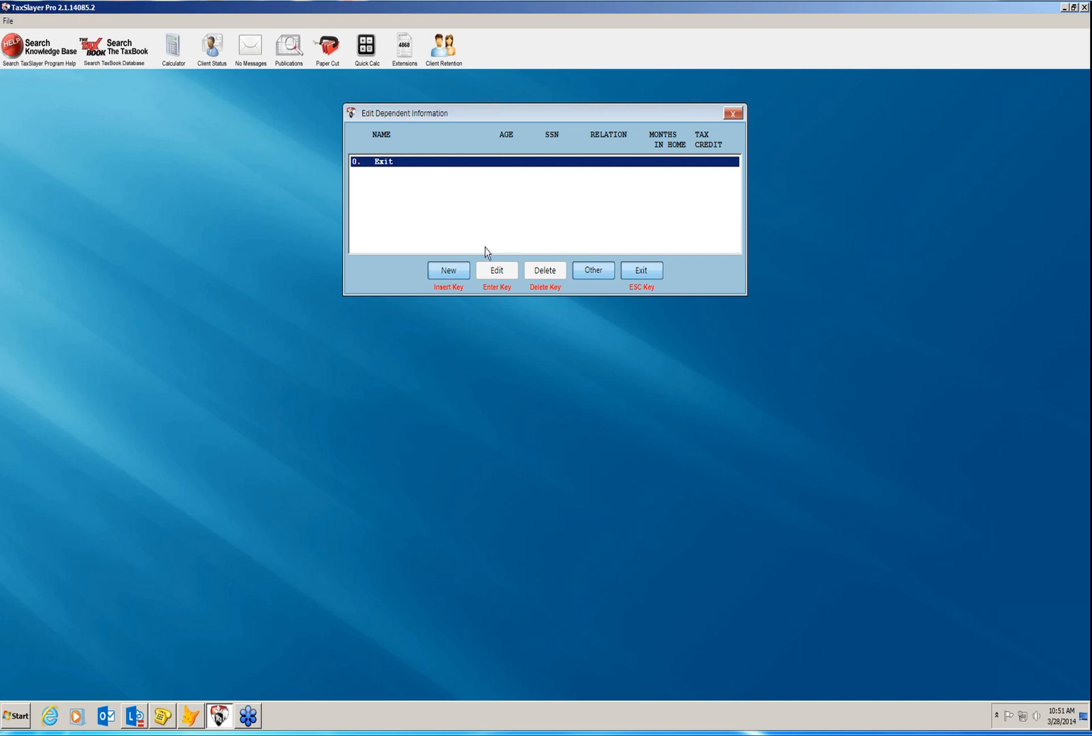
{"action": "left_click", "coordinate": [457, 272]}
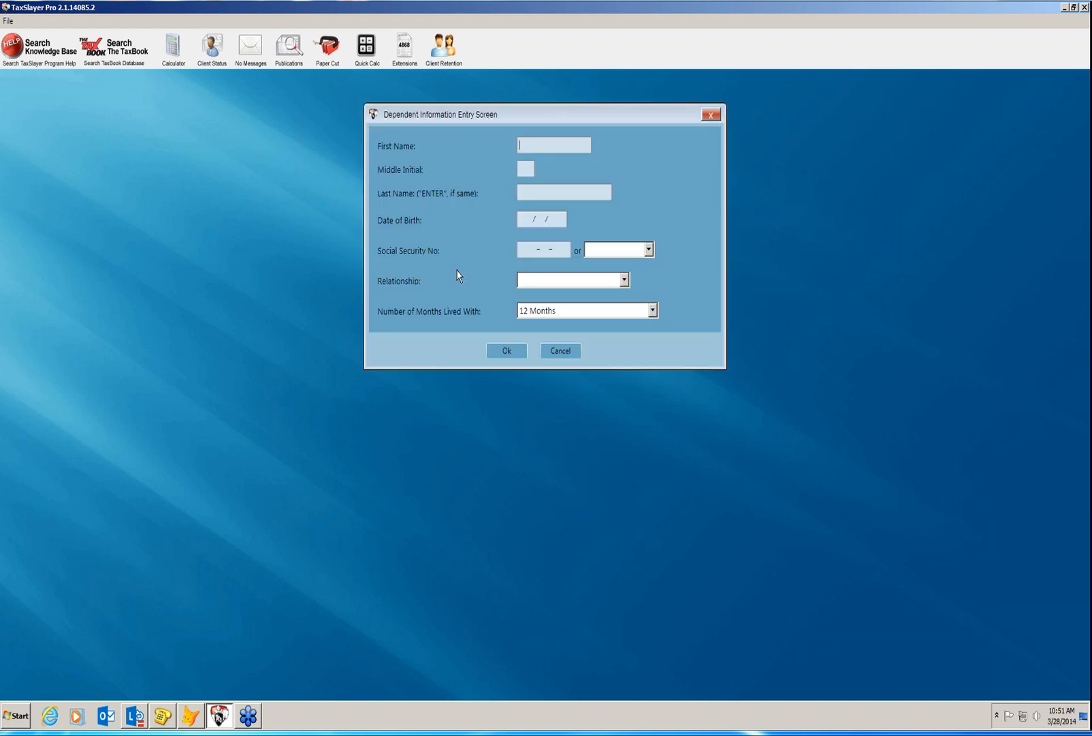
{"action": "type", "text": "JEREMY"}
{"action": "type", "text": "D"}
{"action": "key", "text": "Return"}
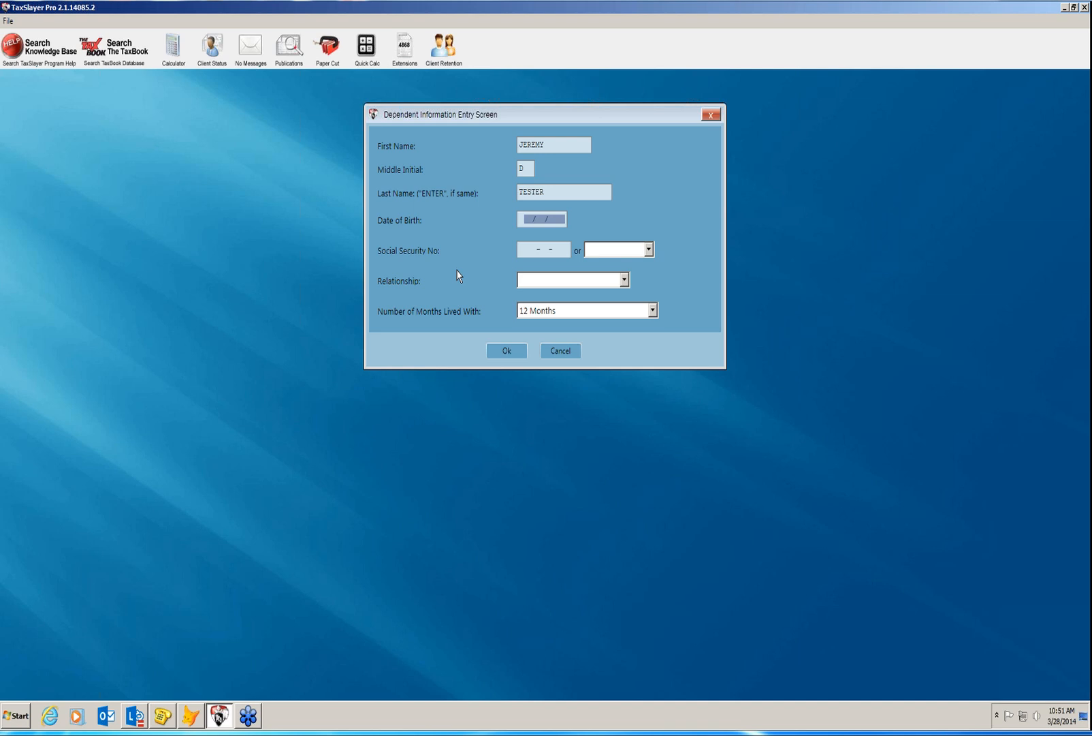
{"action": "type", "text": "03/01/"}
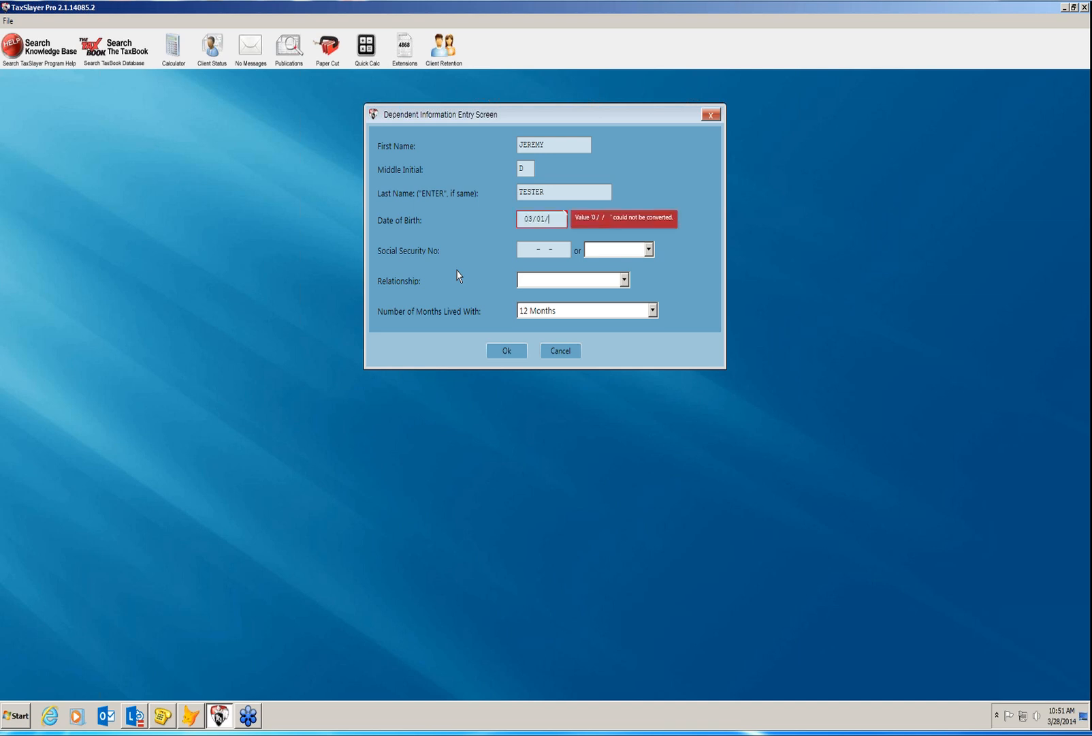
{"action": "type", "text": "2008"}
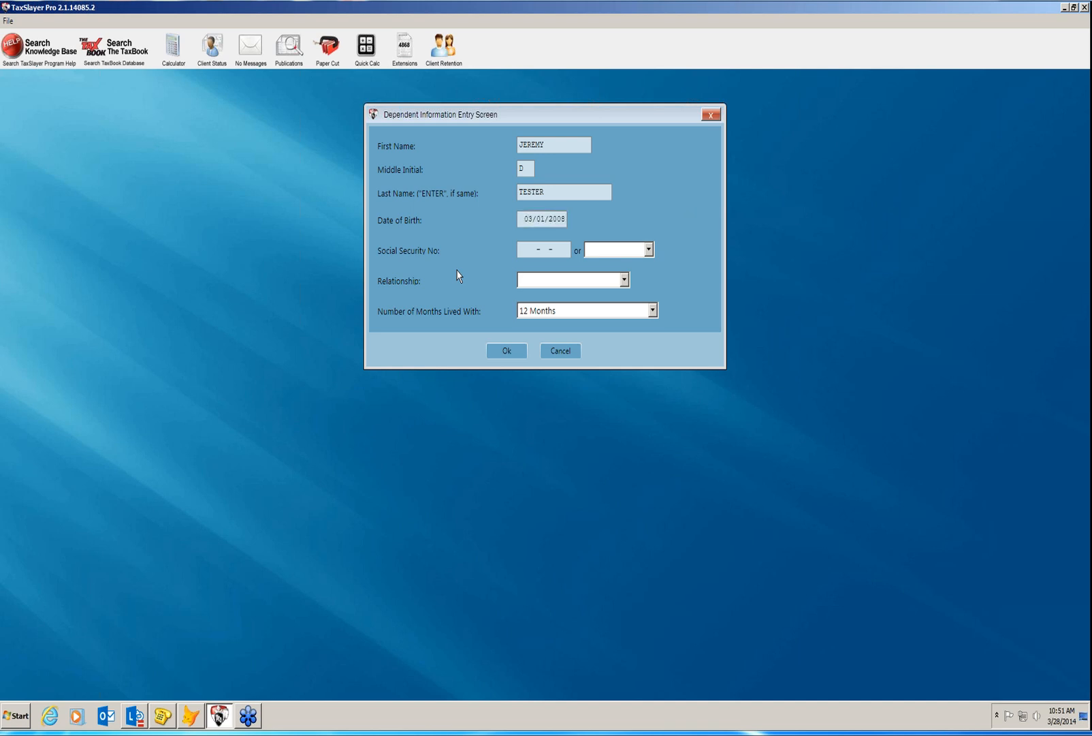
{"action": "key", "text": "Return"}
{"action": "type", "text": "247-88-7878"}
{"action": "key", "text": "Return"}
{"action": "type", "text": "s"}
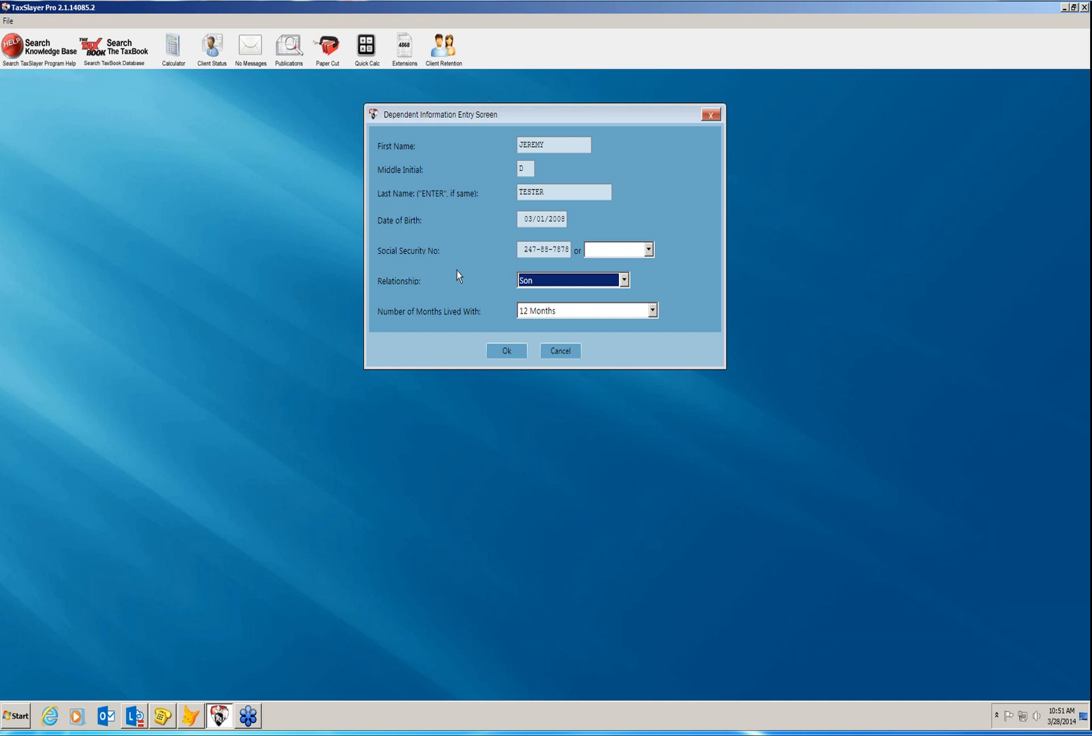
{"action": "key", "text": "Return"}
{"action": "key", "text": "Return"}
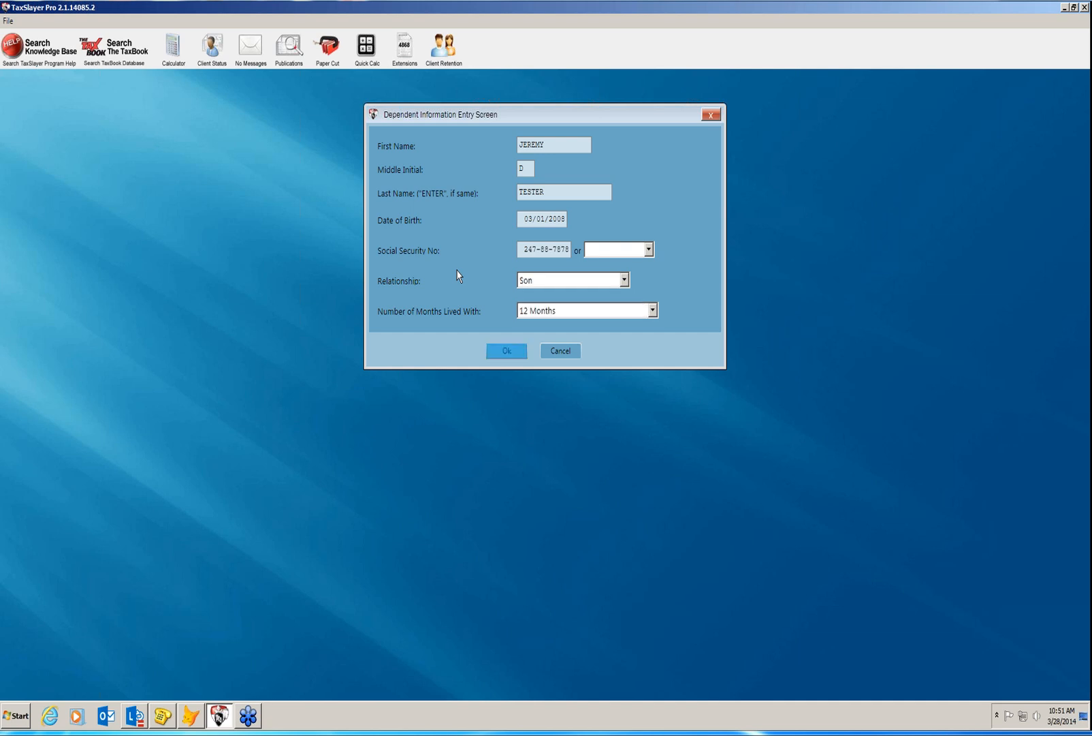
{"action": "key", "text": "Return"}
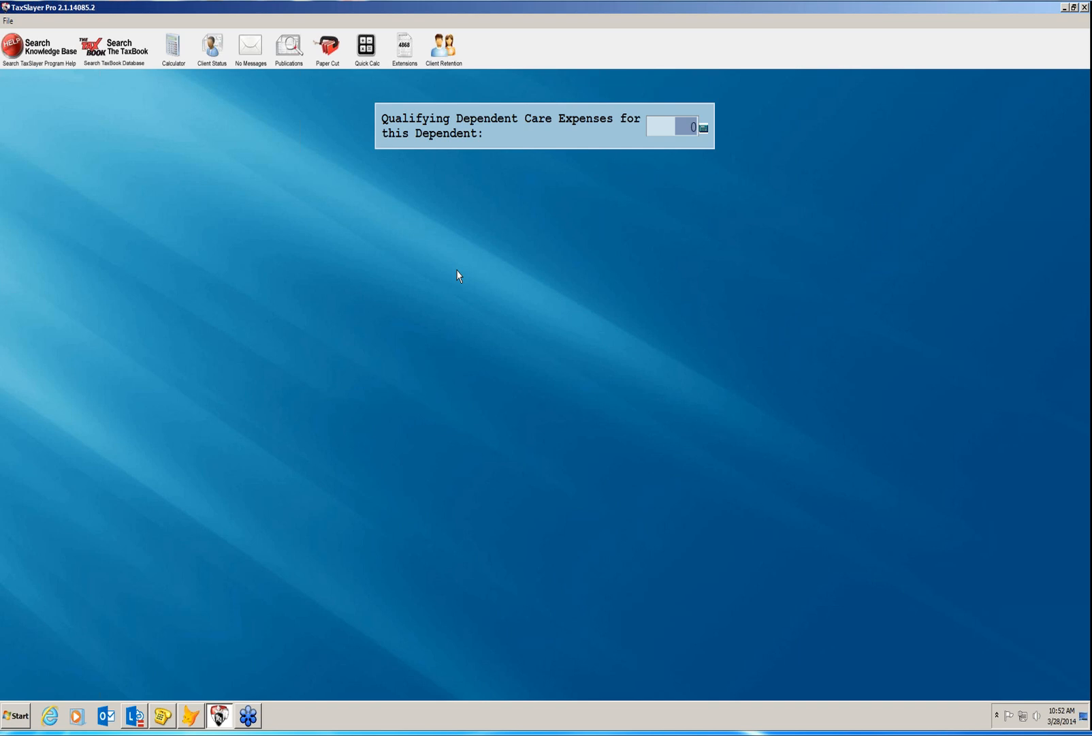
Enter 3200 as qualifying dependent care expenses and exit the dependent menus.
{"action": "type", "text": "3200"}
{"action": "key", "text": "Return"}
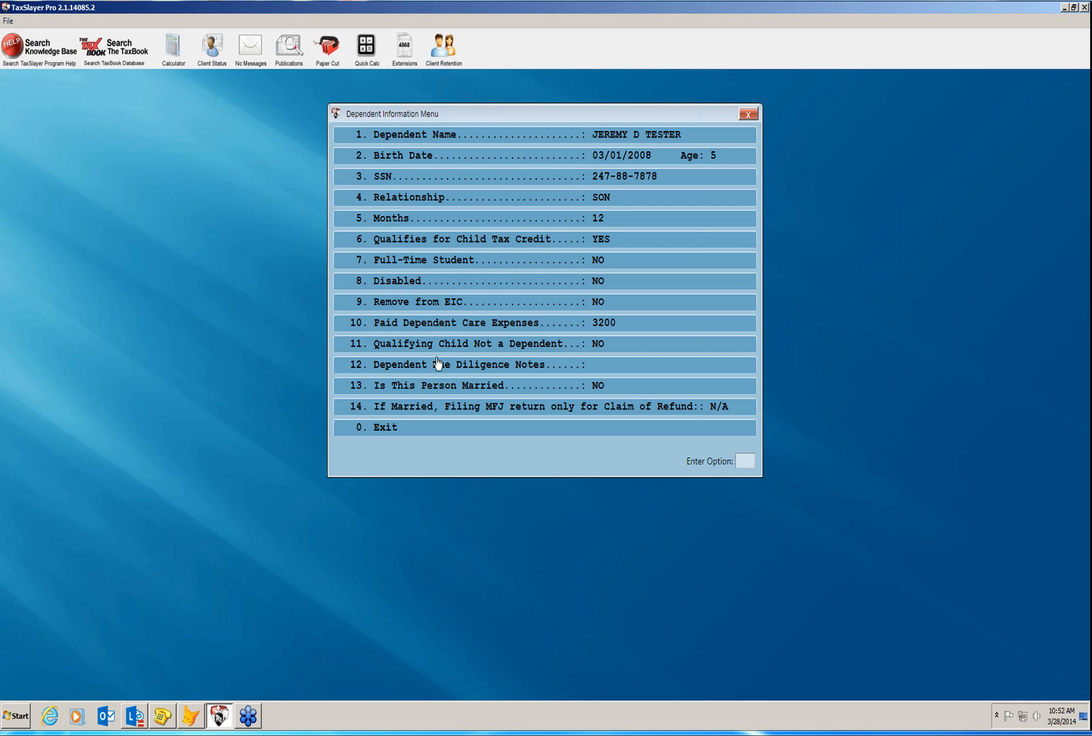
{"action": "left_click", "coordinate": [433, 436]}
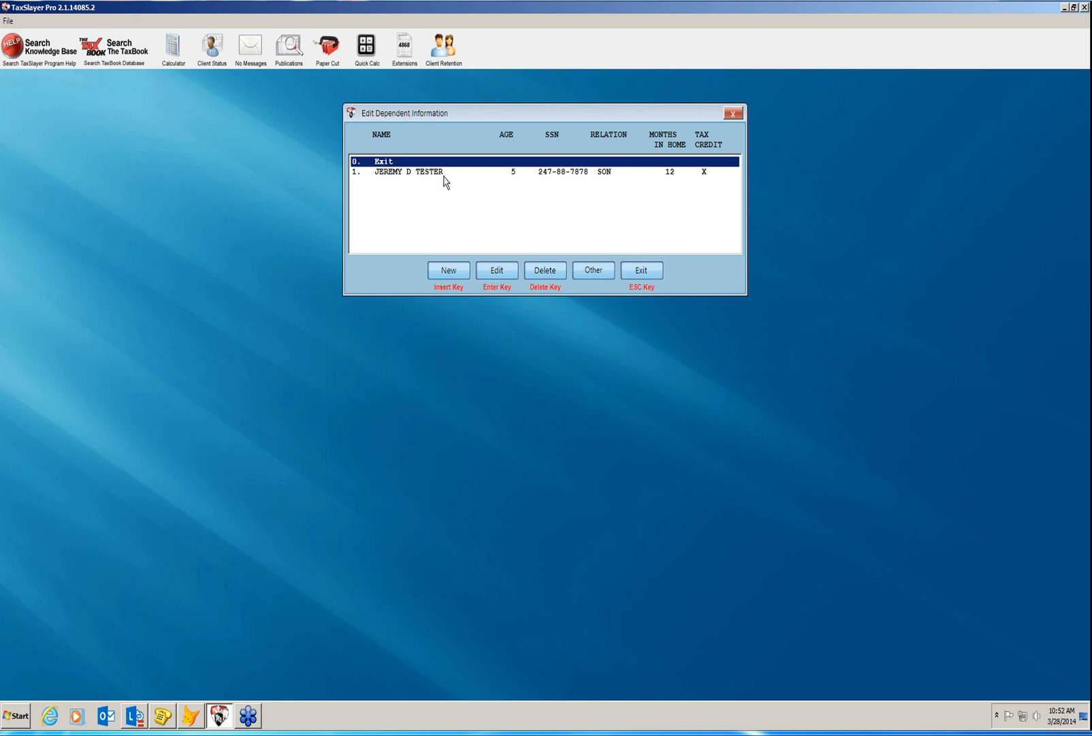
{"action": "left_click", "coordinate": [642, 272]}
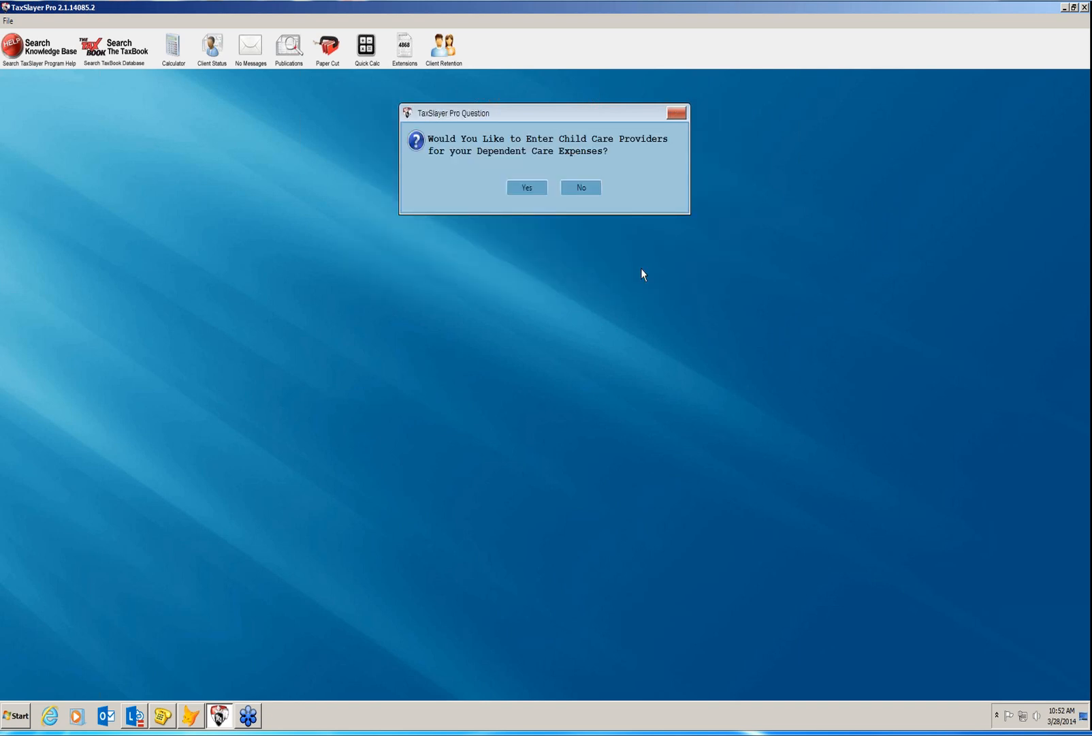
Add a new child care provider, SUNSHINE HOUSE, with its EIN, street address and ZIP.
{"action": "left_click", "coordinate": [535, 189]}
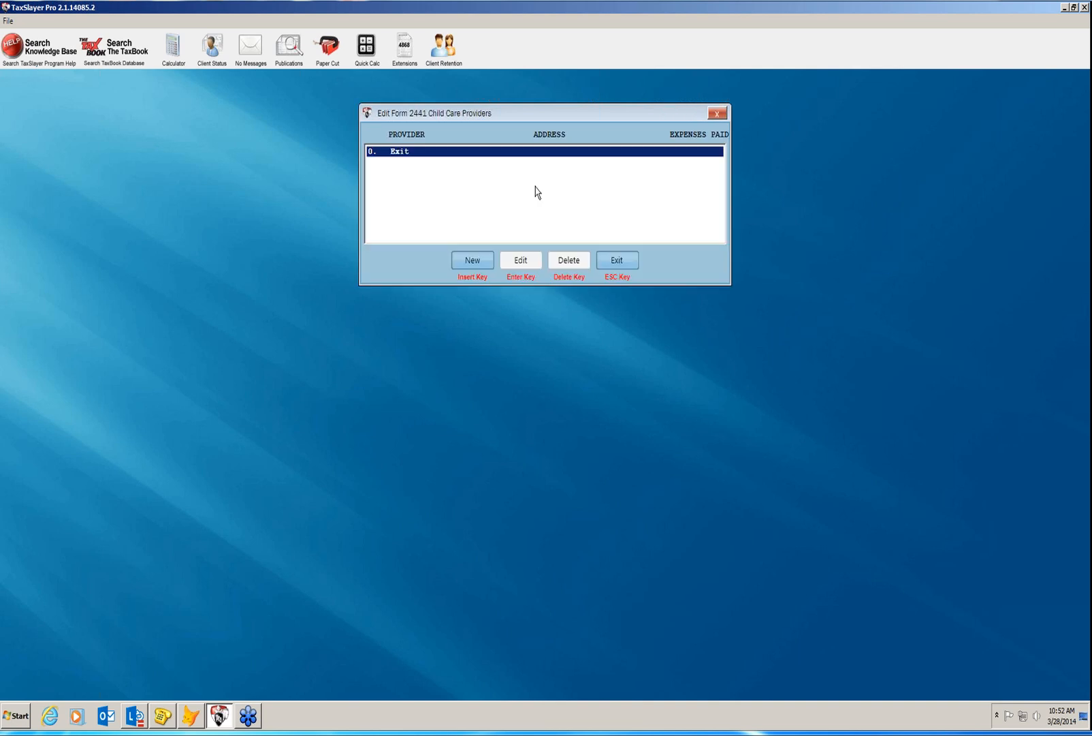
{"action": "left_click", "coordinate": [472, 260]}
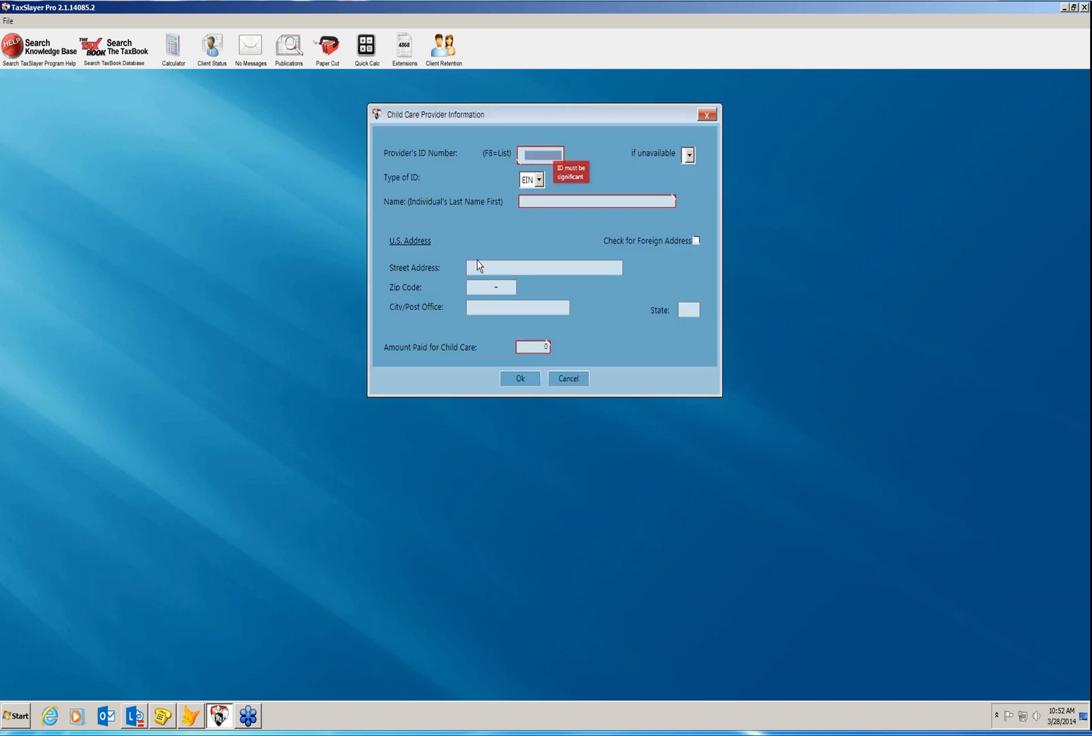
{"action": "key", "text": "Tab"}
{"action": "key", "text": "Tab"}
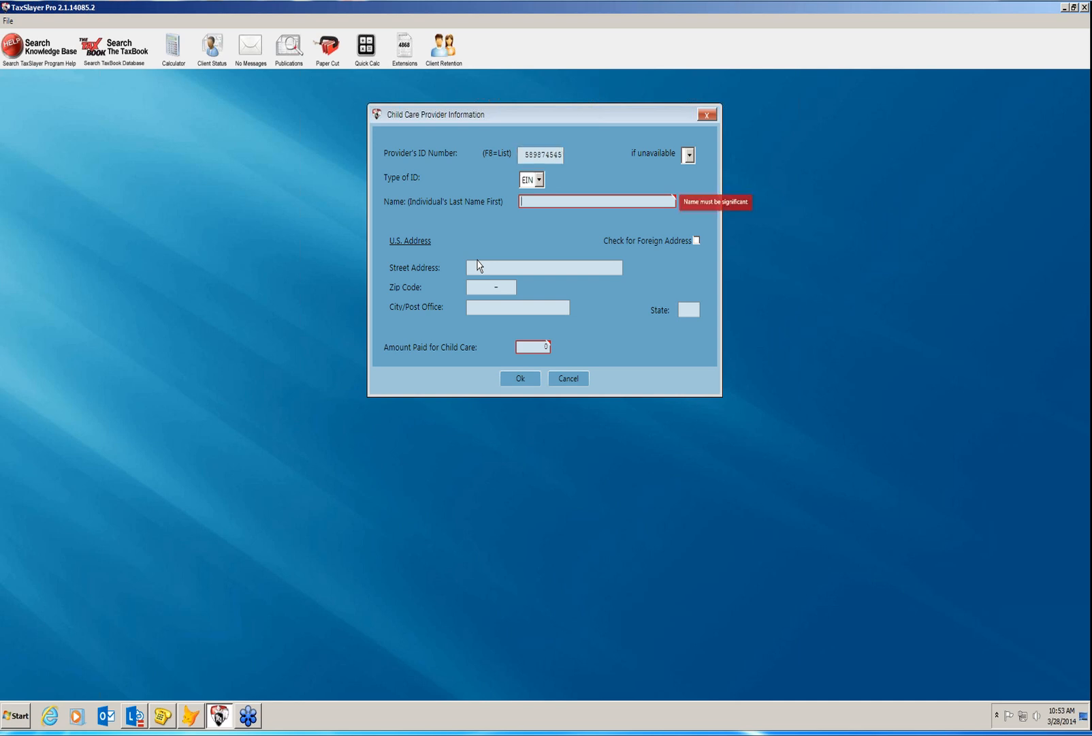
{"action": "type", "text": "SUNSHINE HOUSE"}
{"action": "key", "text": "Tab"}
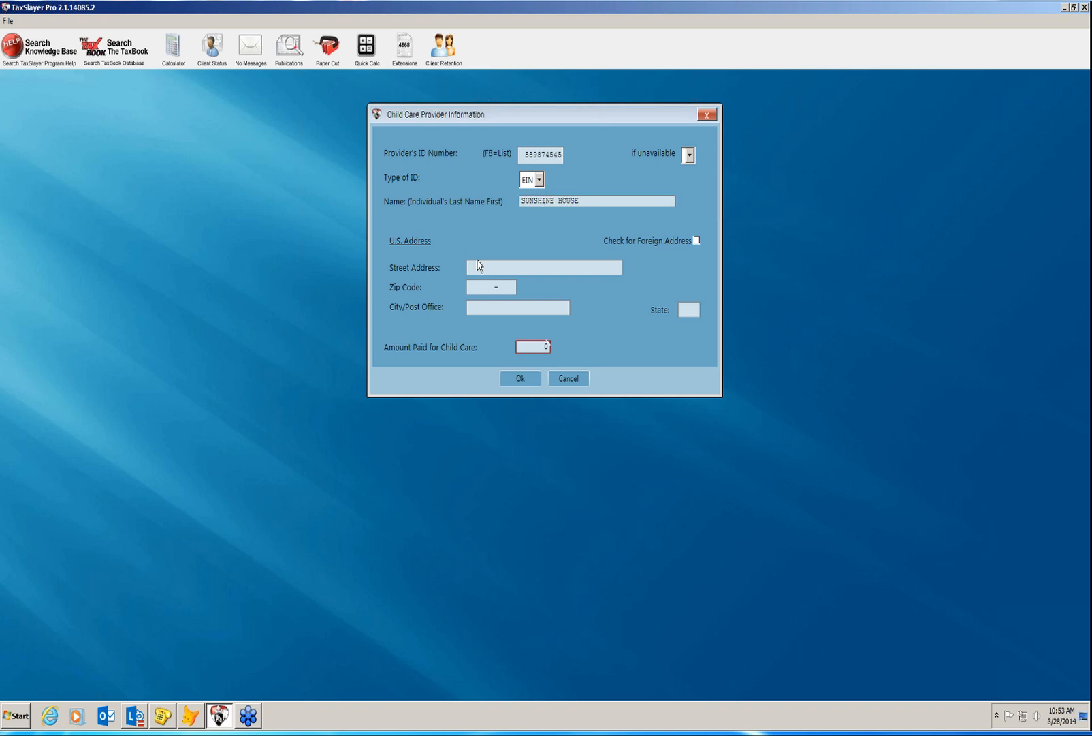
{"action": "key", "text": "Tab"}
{"action": "type", "text": "30809"}
{"action": "key", "text": "Tab"}
{"action": "key", "text": "Tab"}
{"action": "key", "text": "Tab"}
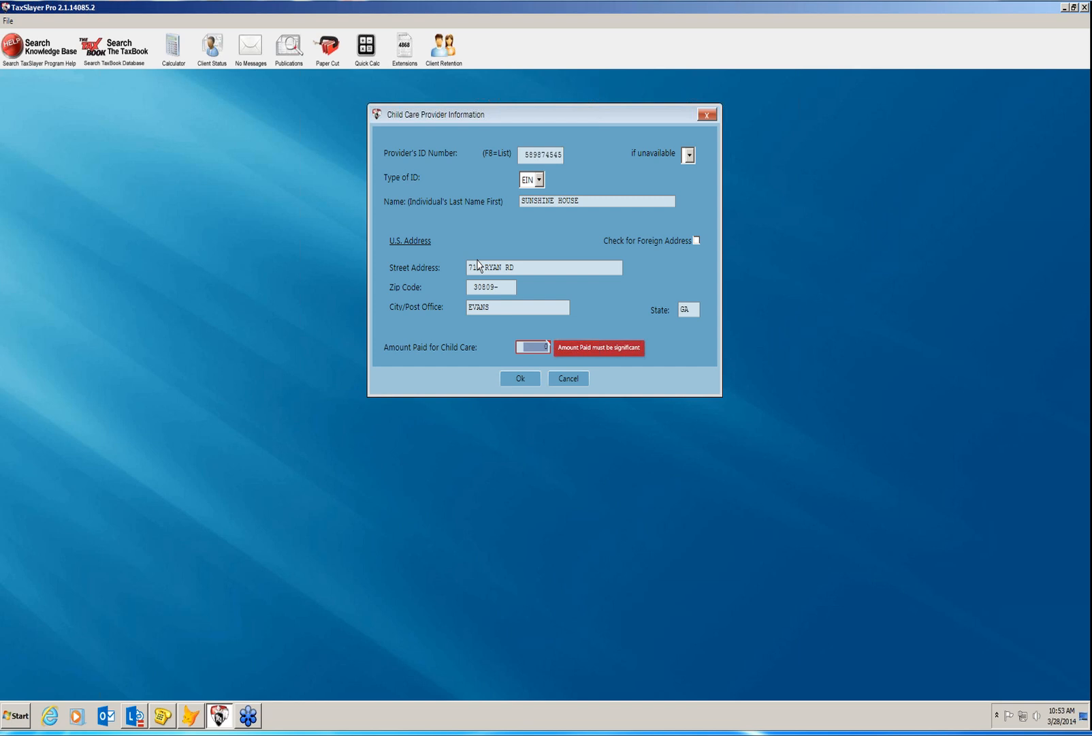
Record 3200 paid to the provider, save it and close the provider list.
{"action": "type", "text": "3200"}
{"action": "key", "text": "Tab"}
{"action": "key", "text": "Return"}
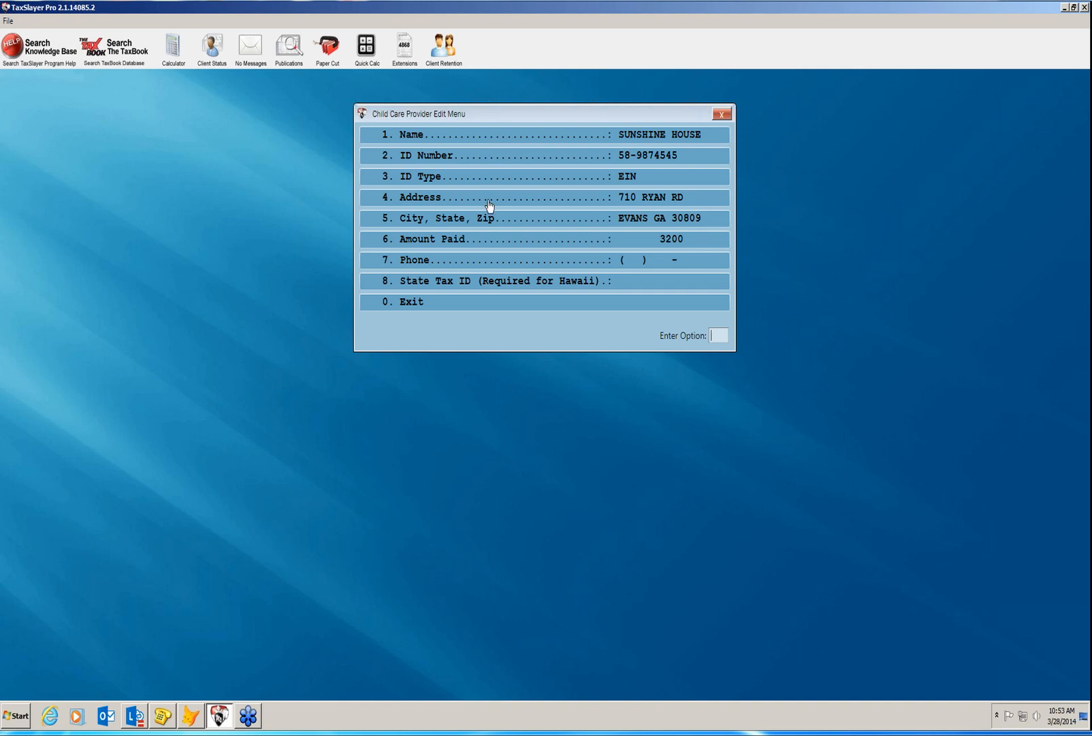
{"action": "left_click", "coordinate": [468, 307]}
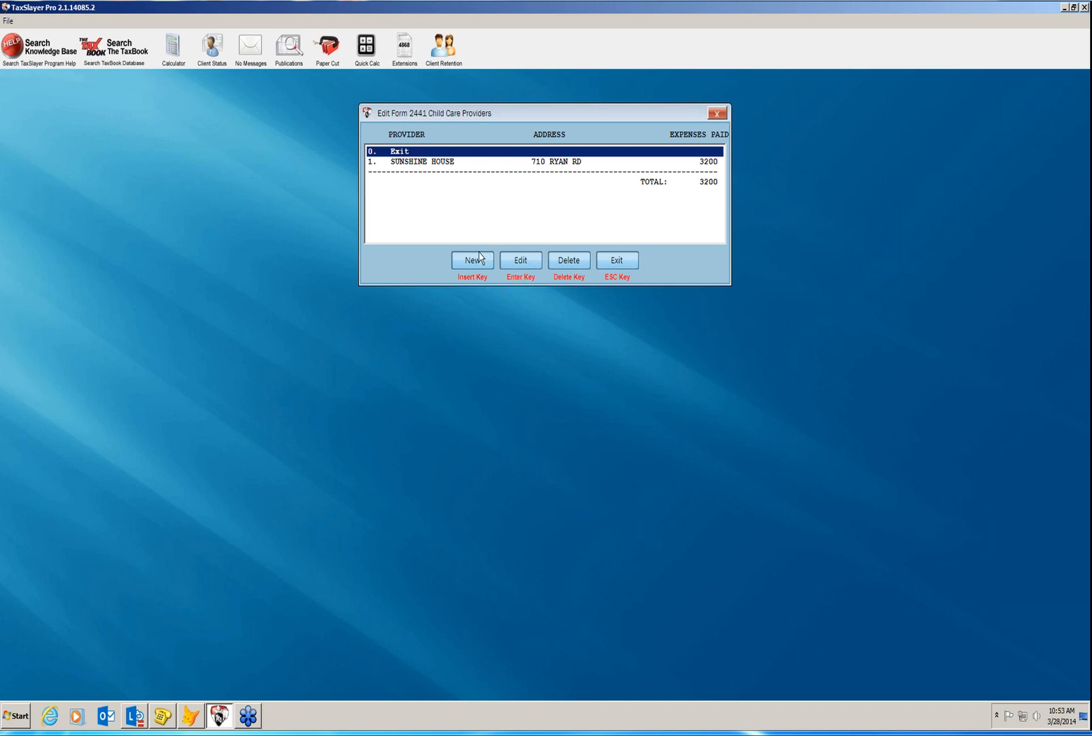
{"action": "left_click", "coordinate": [618, 263]}
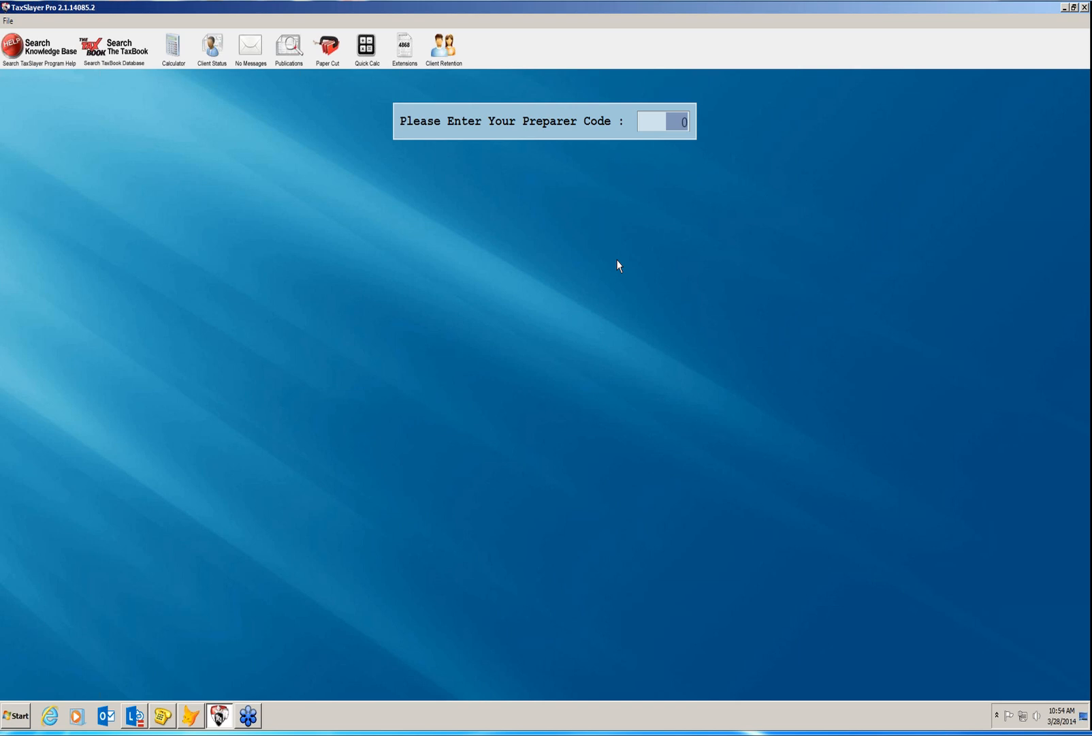
Set preparer code 1 and exit the Personal Information Menu.
{"action": "type", "text": "1"}
{"action": "key", "text": "Return"}
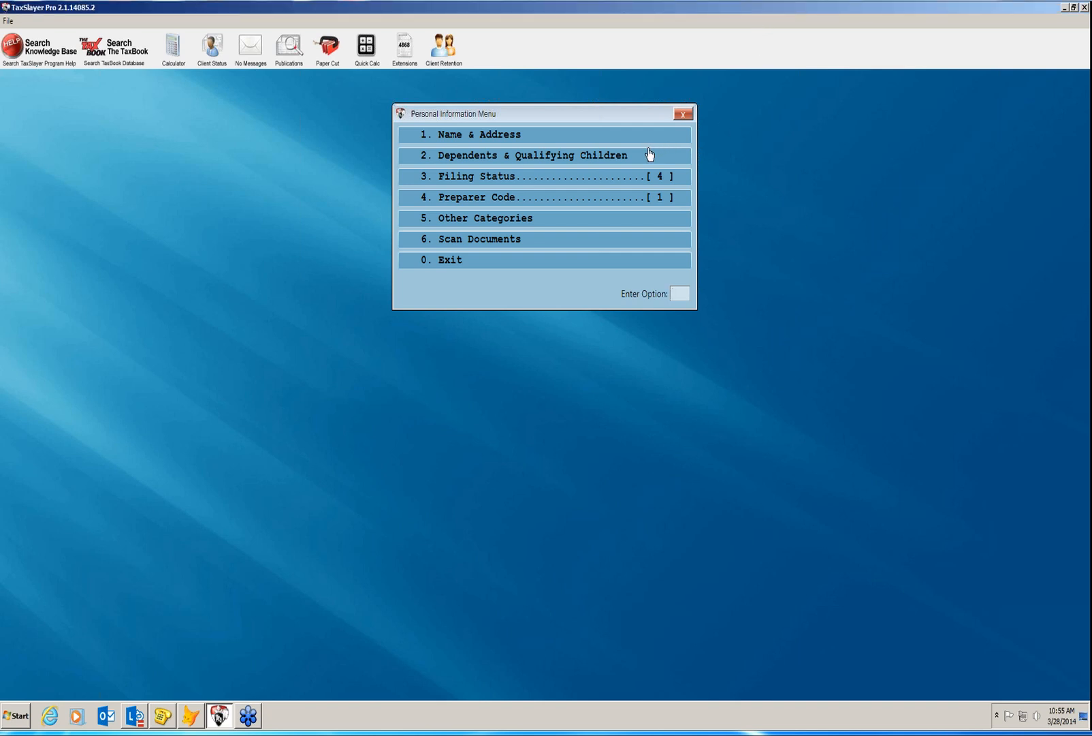
{"action": "left_click", "coordinate": [602, 267]}
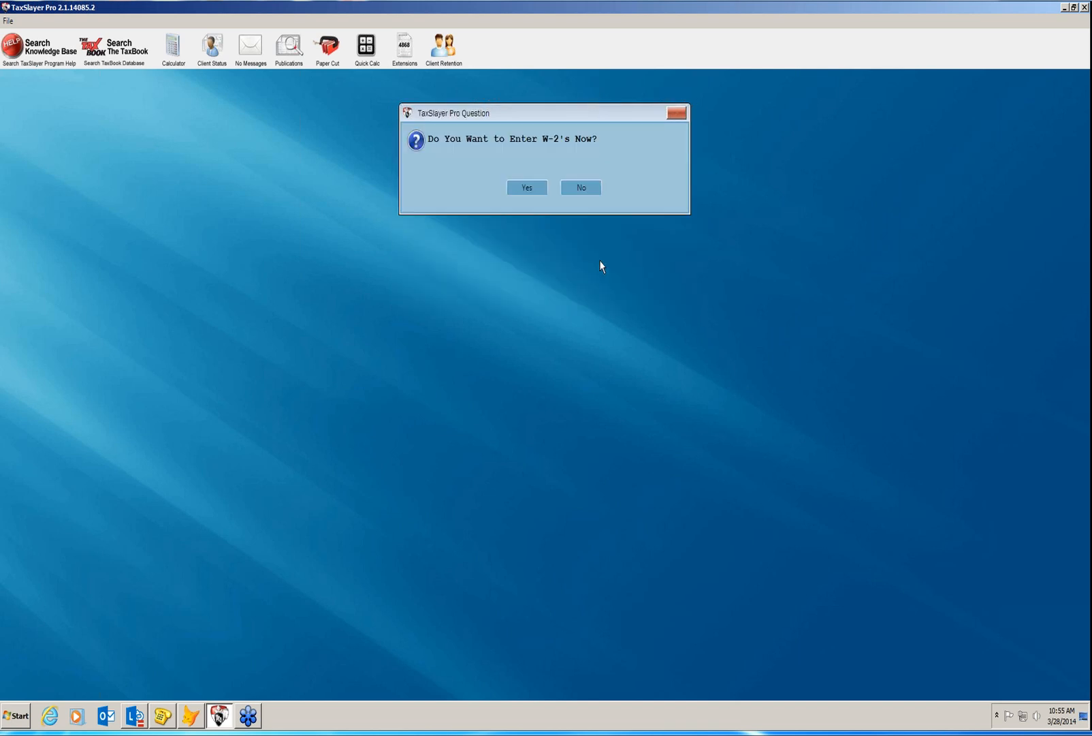
Agree to enter W-2s now, start a new W-2, and enter the employer's EIN.
{"action": "left_click", "coordinate": [539, 188]}
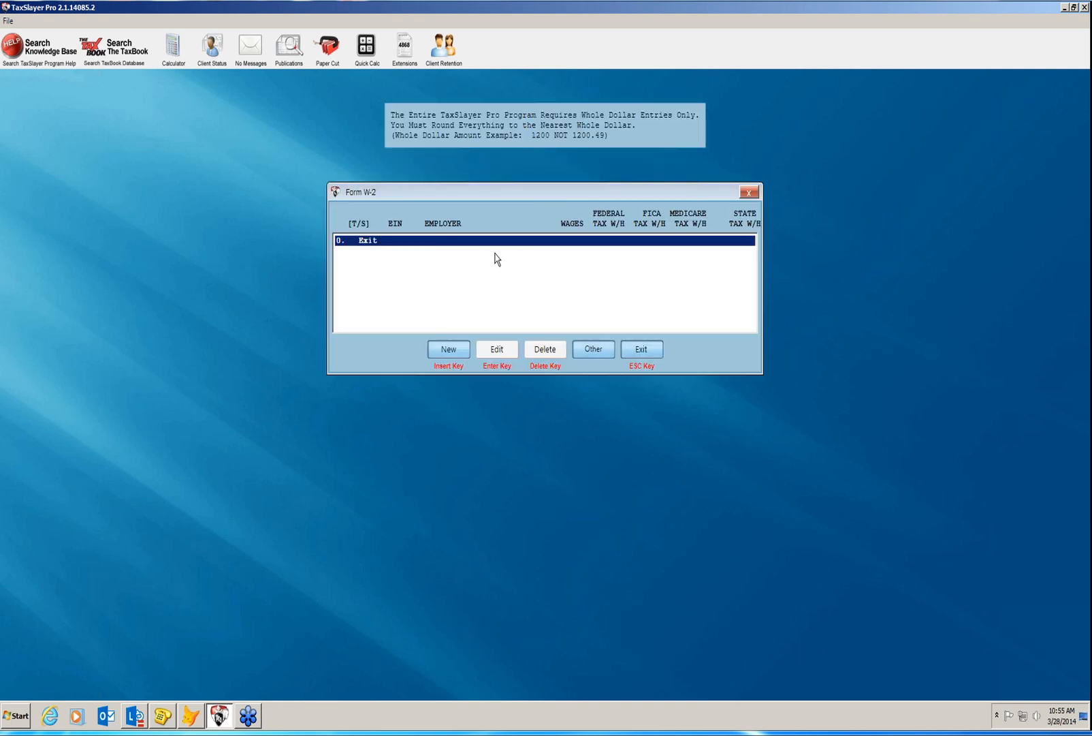
{"action": "left_click", "coordinate": [449, 351]}
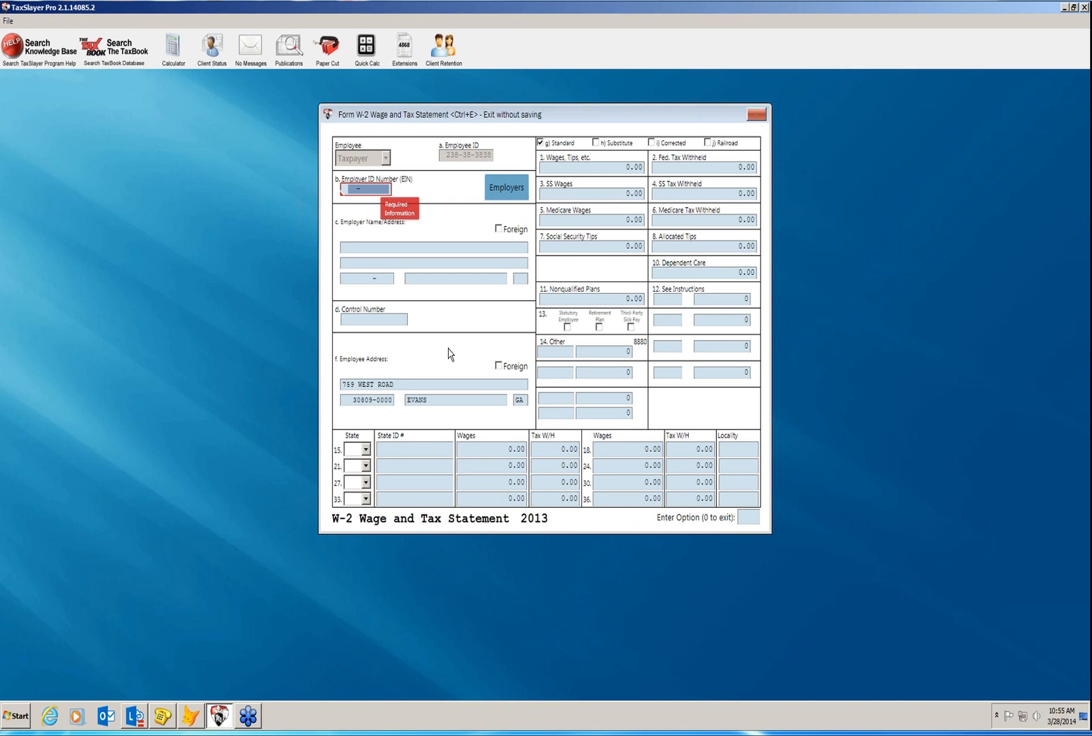
{"action": "type", "text": "58-9876543"}
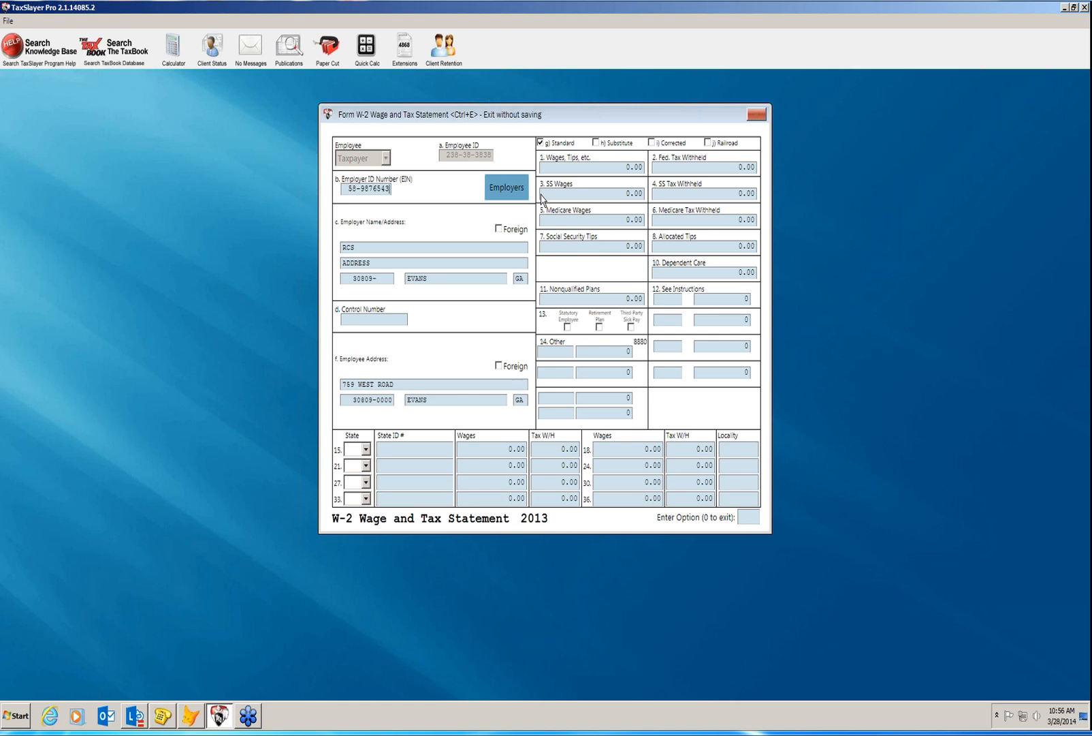
Enter 23000 wages and 1600 federal withholding, keeping the 1426 Social Security and 334 Medicare amounts.
{"action": "left_click", "coordinate": [562, 169]}
{"action": "type", "text": "23000 ."}
{"action": "key", "text": "Return"}
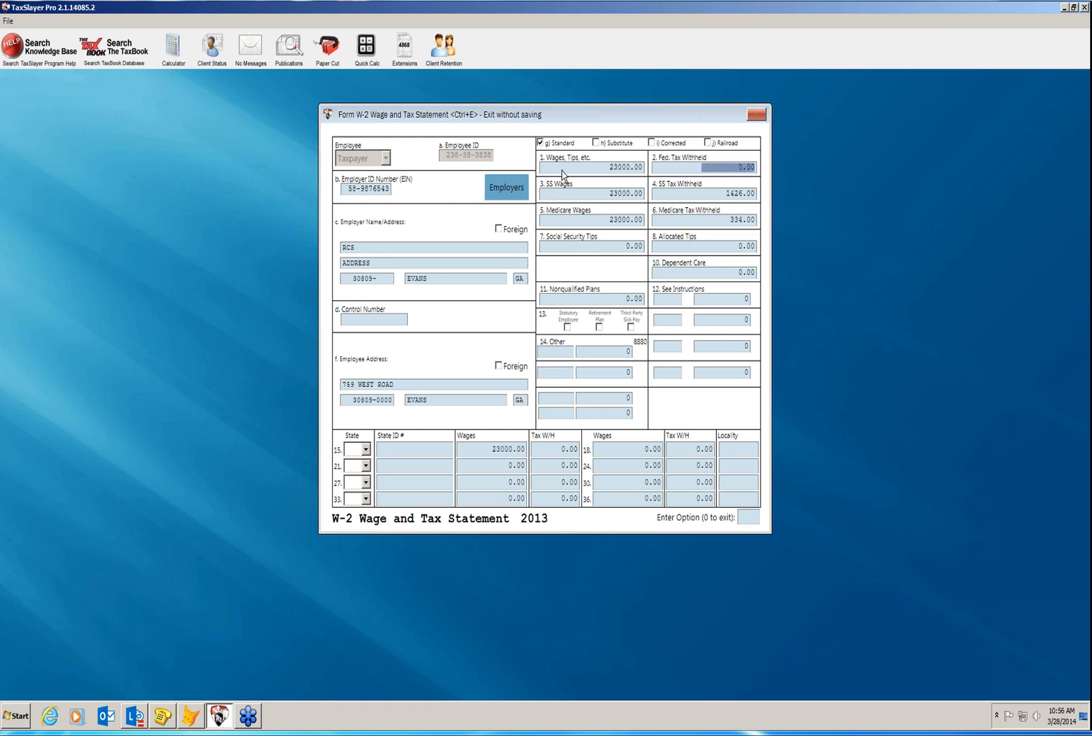
{"action": "type", "text": "1600 ."}
{"action": "key", "text": "Return"}
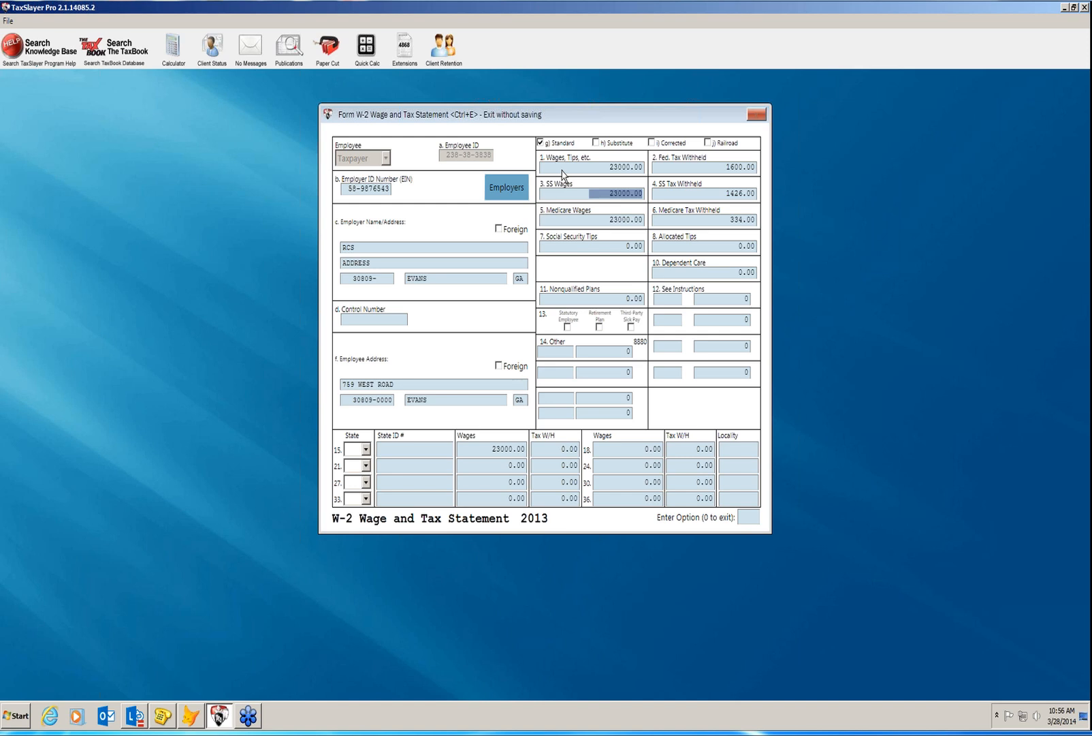
{"action": "key", "text": "Return"}
{"action": "key", "text": "Return"}
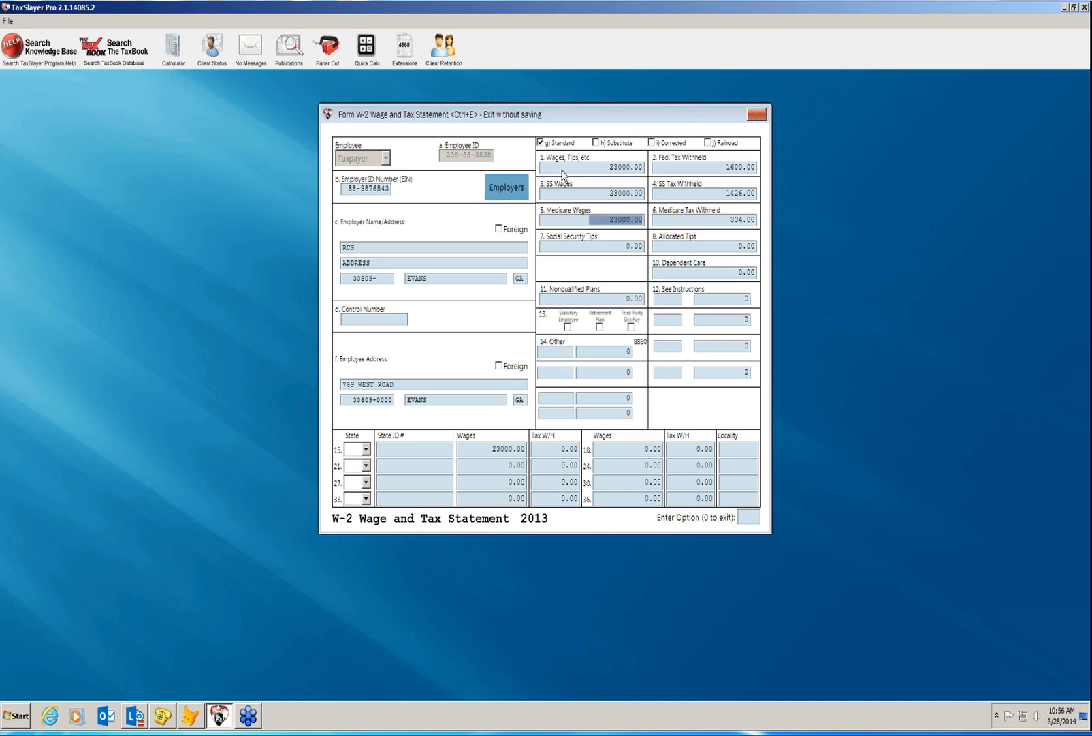
{"action": "key", "text": "Return"}
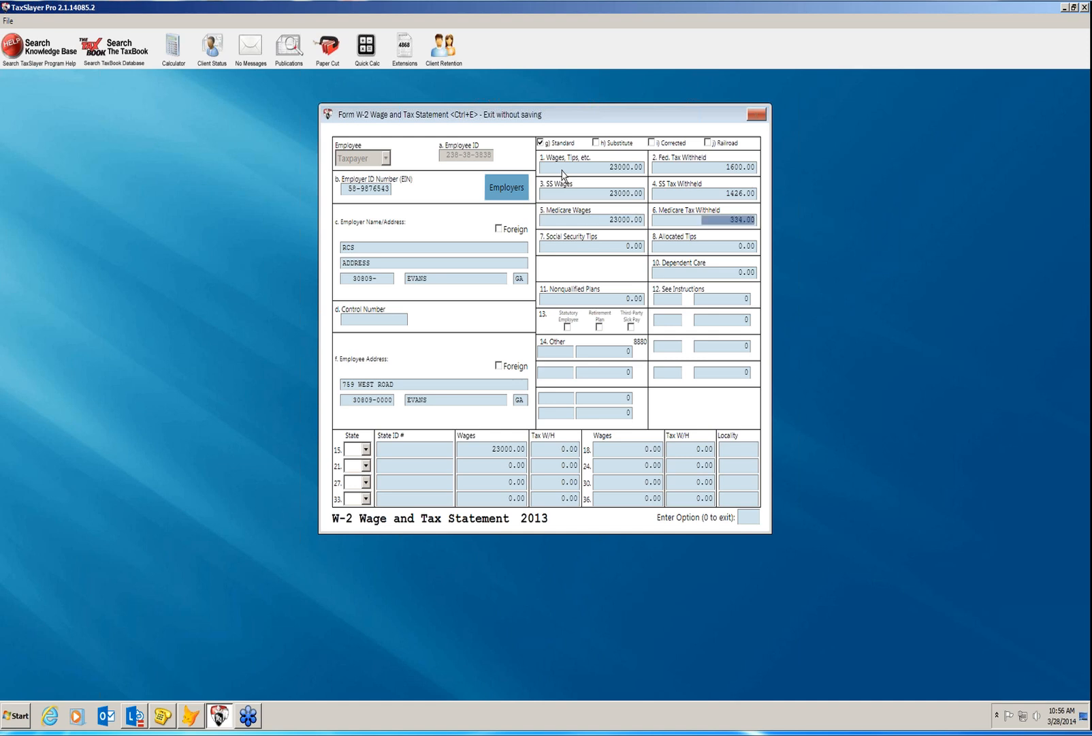
{"action": "key", "text": "Return"}
{"action": "key", "text": "Return"}
Set the W-2 line 15 state to Georgia with 1500 state tax withheld, and save it.
{"action": "left_click", "coordinate": [366, 448]}
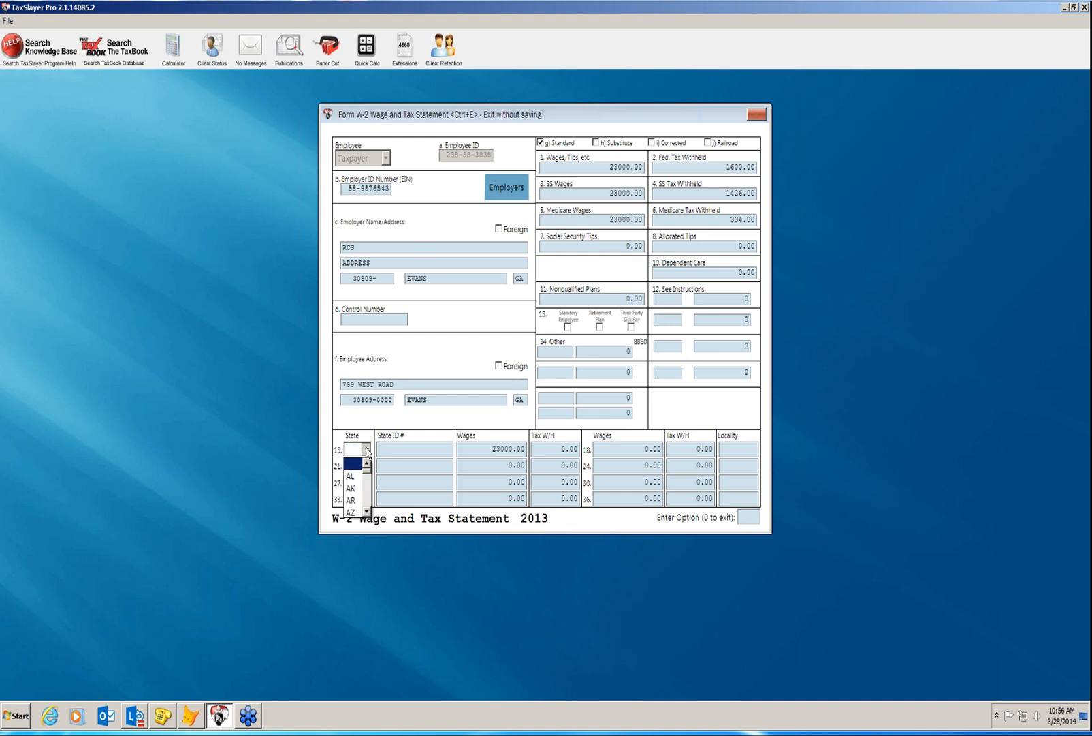
{"action": "left_click", "coordinate": [366, 512]}
{"action": "left_click", "coordinate": [366, 512]}
{"action": "left_click", "coordinate": [367, 511]}
{"action": "left_click", "coordinate": [367, 512]}
{"action": "left_click", "coordinate": [367, 512]}
{"action": "left_click", "coordinate": [366, 512]}
{"action": "left_click", "coordinate": [367, 512]}
{"action": "left_click", "coordinate": [367, 513]}
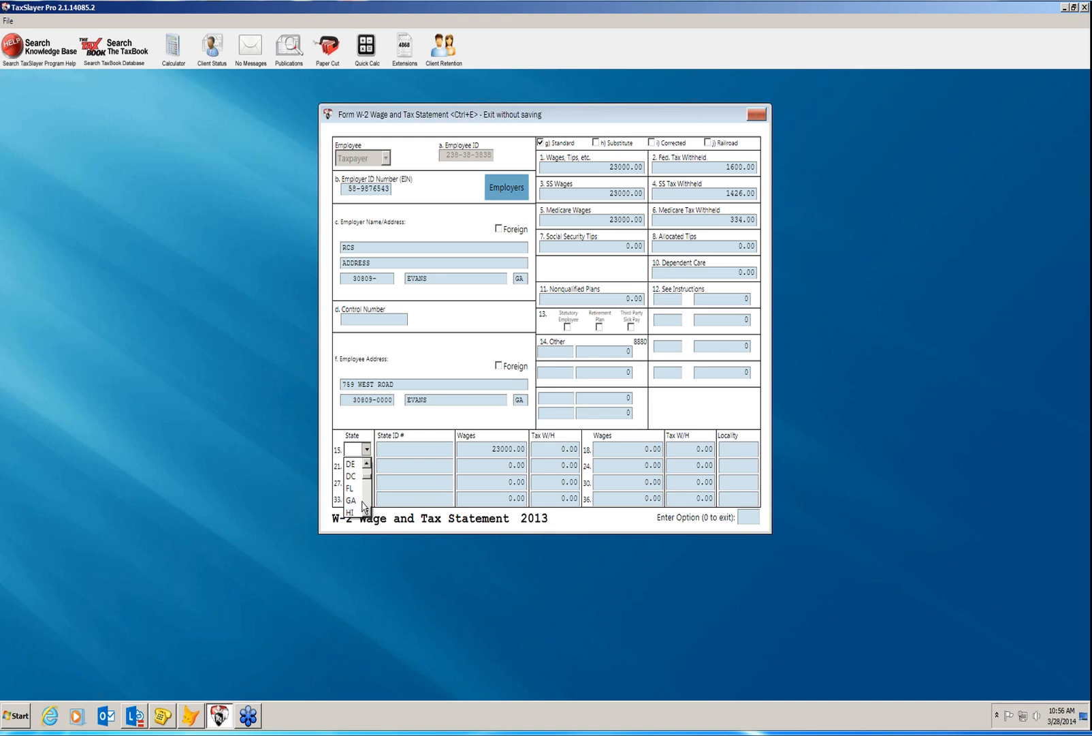
{"action": "left_click", "coordinate": [361, 501]}
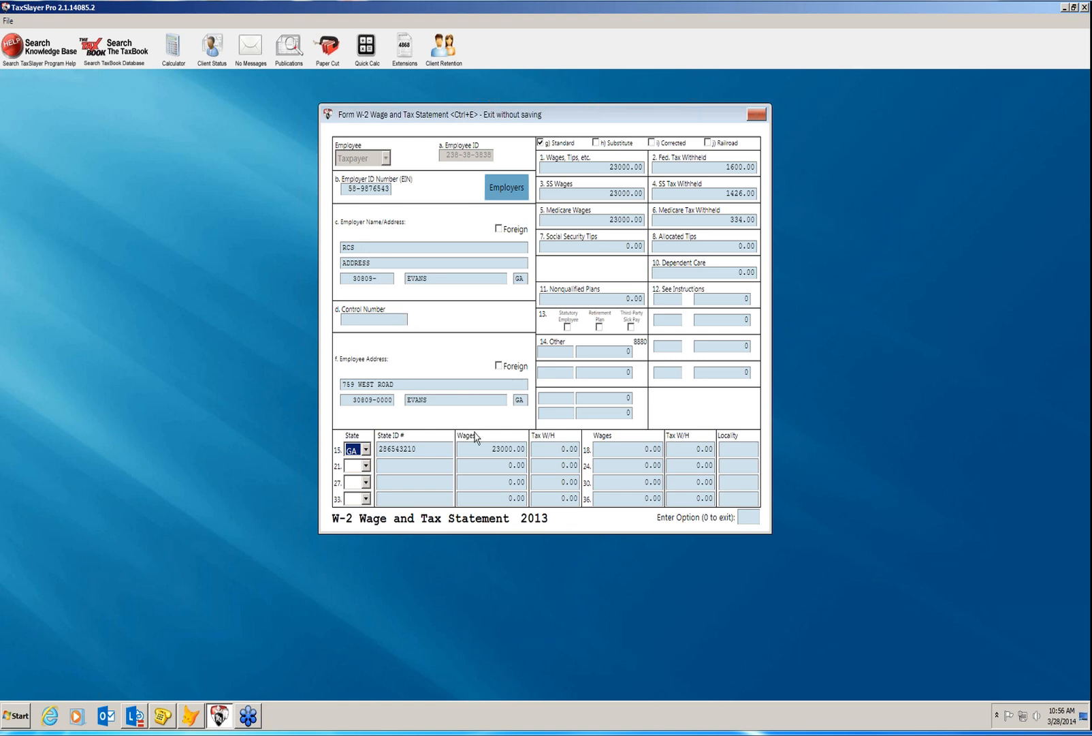
{"action": "left_click", "coordinate": [545, 453]}
{"action": "type", "text": "1500 ."}
{"action": "key", "text": "Return"}
{"action": "key", "text": "Return"}
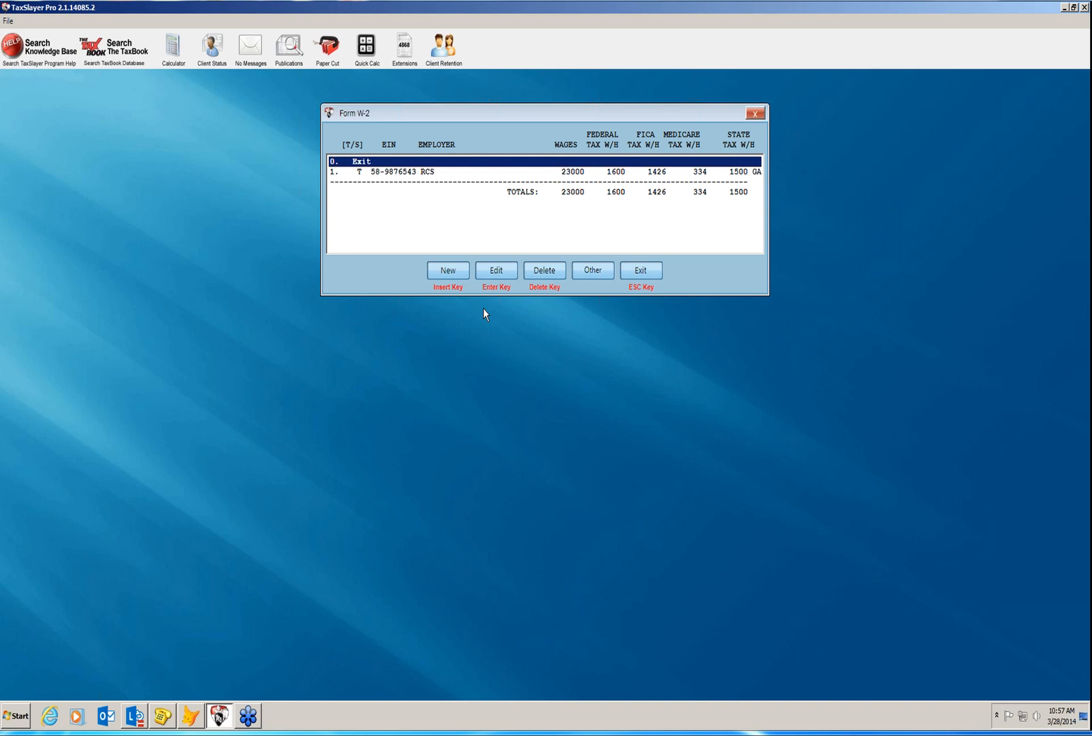
Exit the W-2 list and the Income Menu to reach the Form 8867 EIC checklist.
{"action": "left_click", "coordinate": [641, 270]}
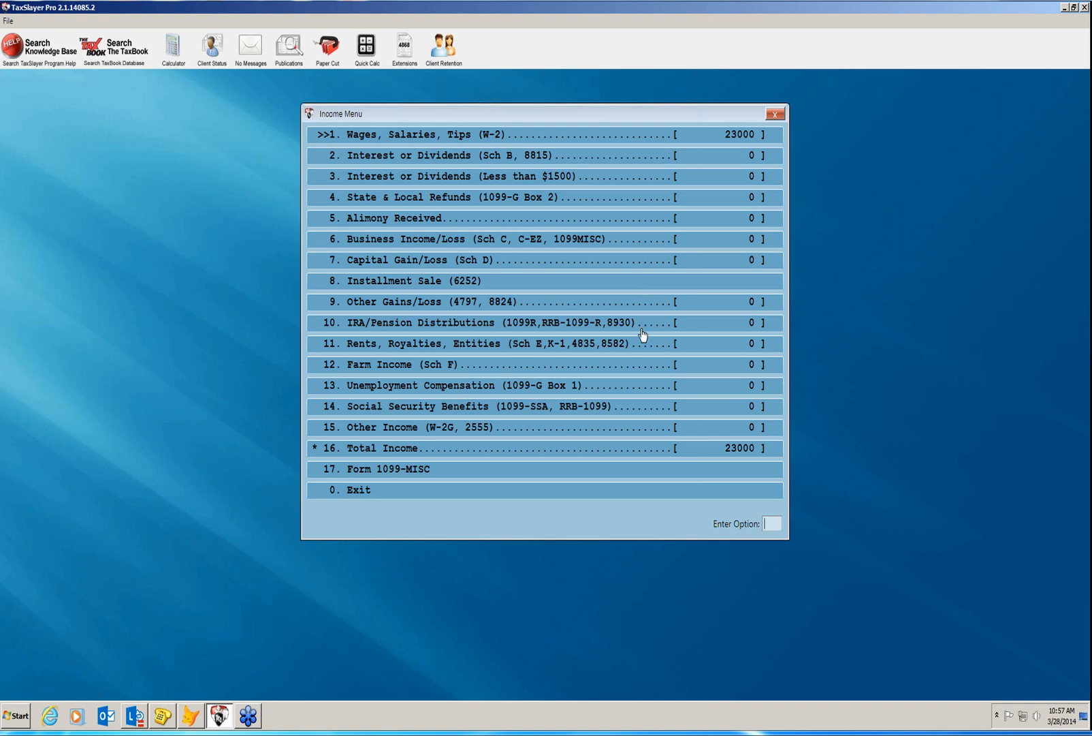
{"action": "left_click", "coordinate": [576, 495]}
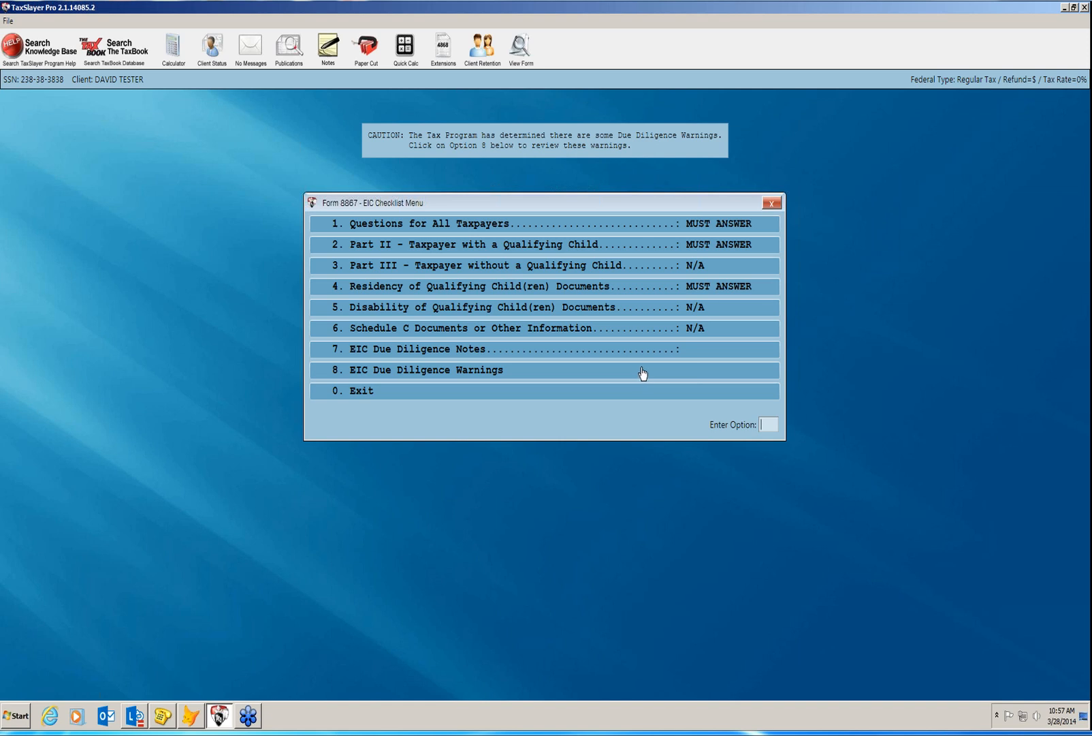
Answer the EIC questions for all taxpayers: No, No, Yes, Yes, Yes, Yes.
{"action": "left_click", "coordinate": [625, 225]}
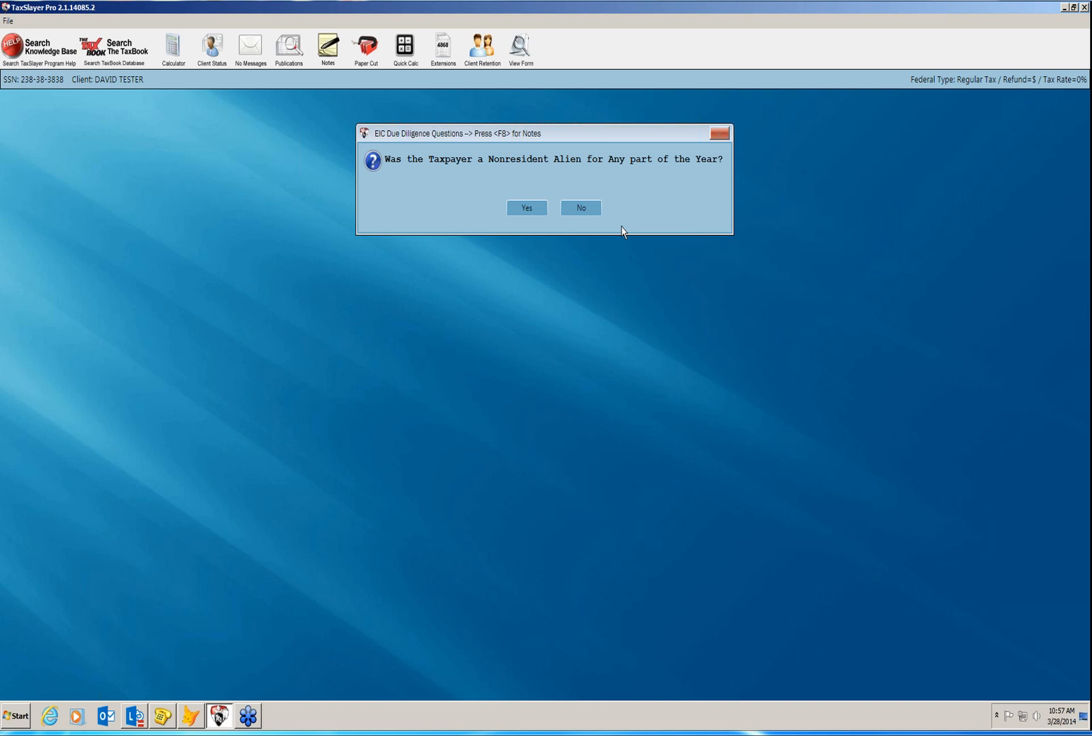
{"action": "left_click", "coordinate": [579, 210]}
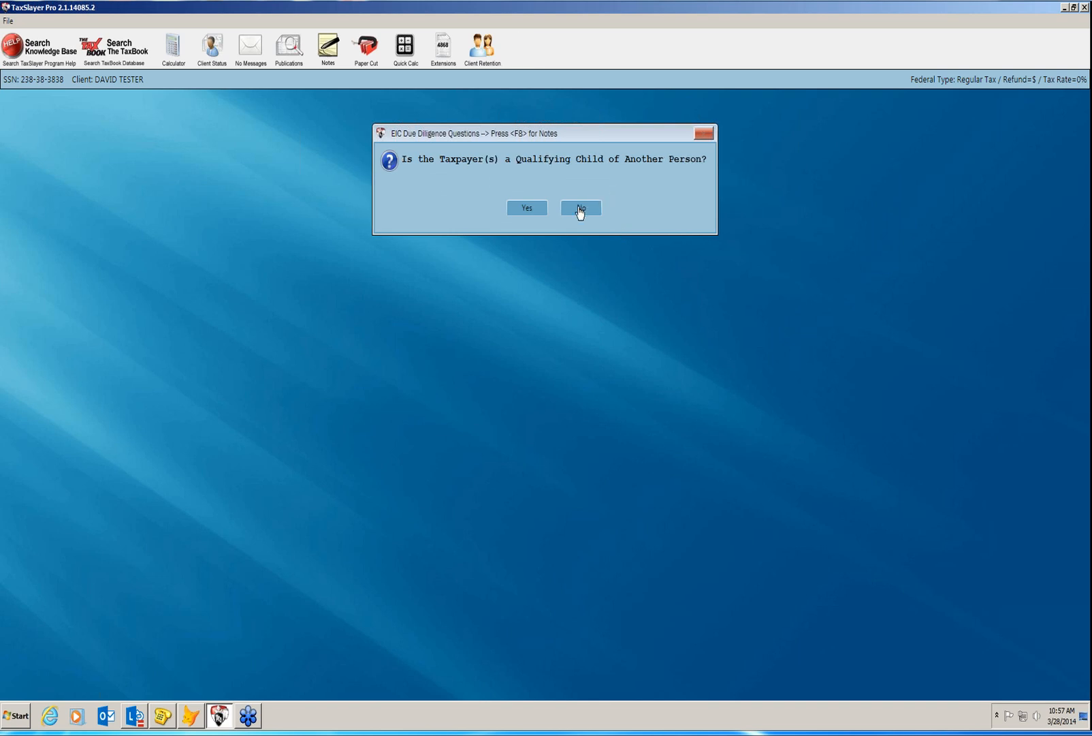
{"action": "left_click", "coordinate": [579, 210]}
{"action": "left_click", "coordinate": [585, 209]}
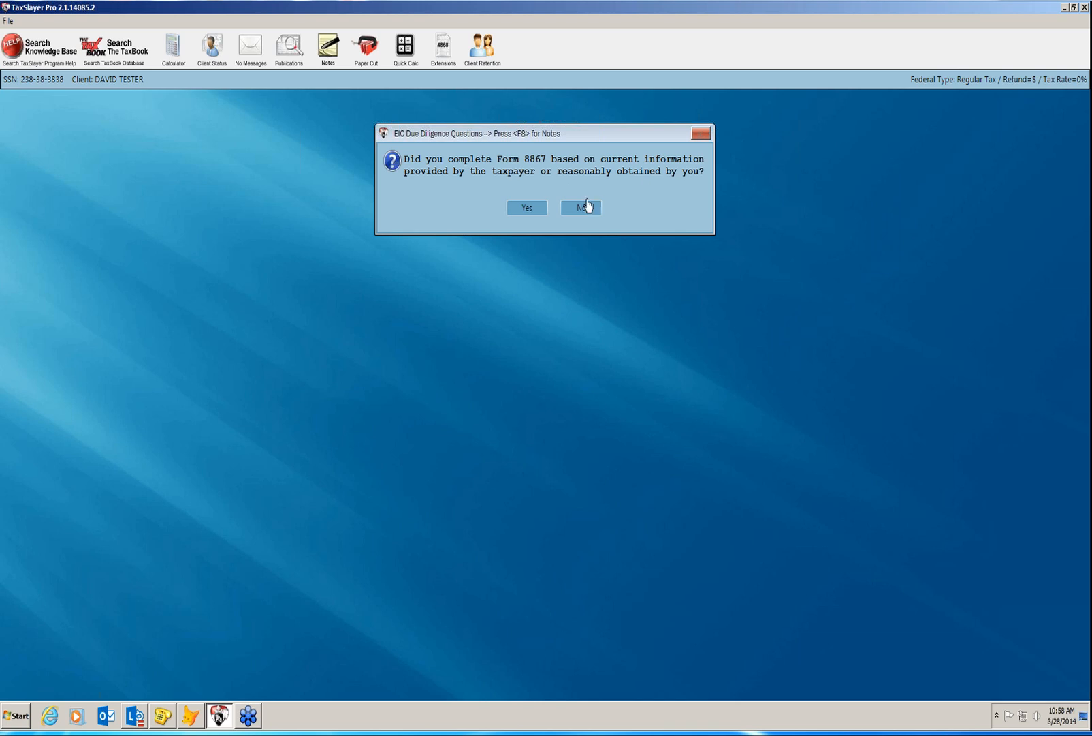
{"action": "left_click", "coordinate": [527, 207]}
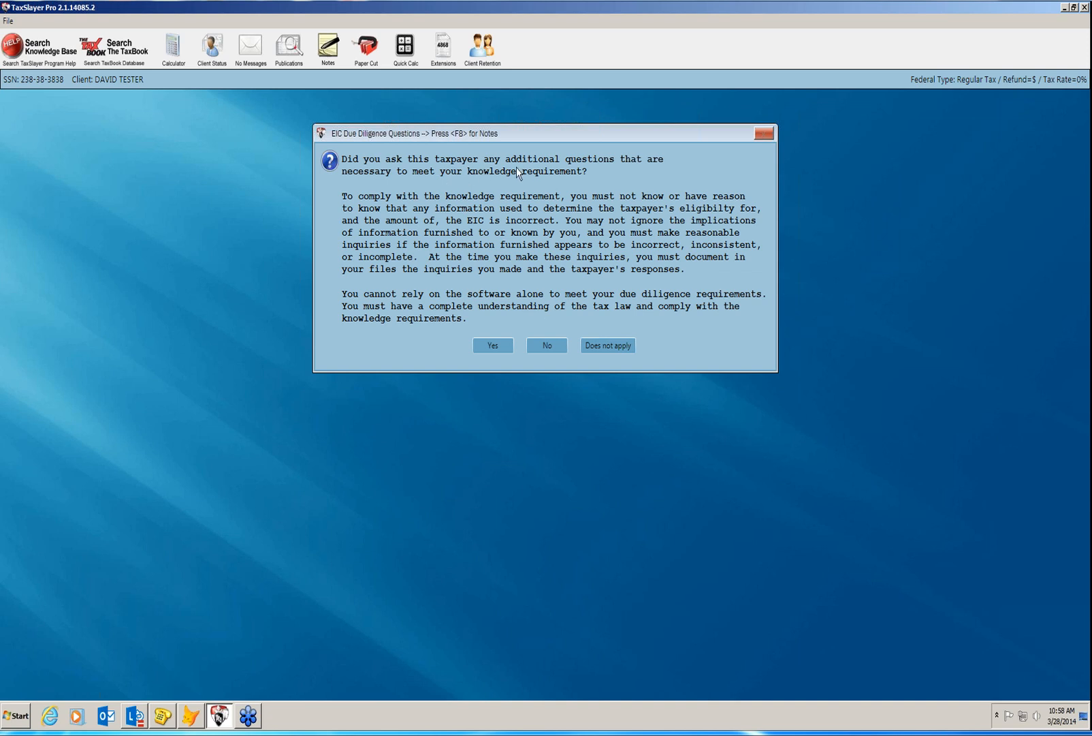
{"action": "left_click", "coordinate": [485, 347]}
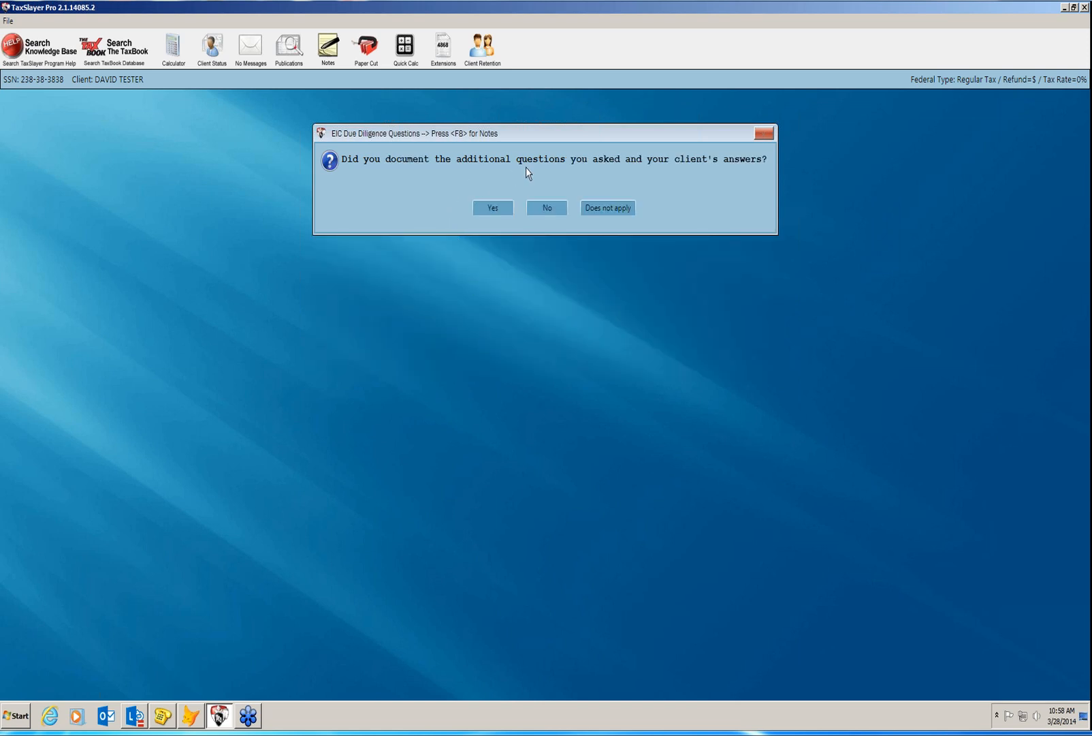
{"action": "left_click", "coordinate": [493, 212]}
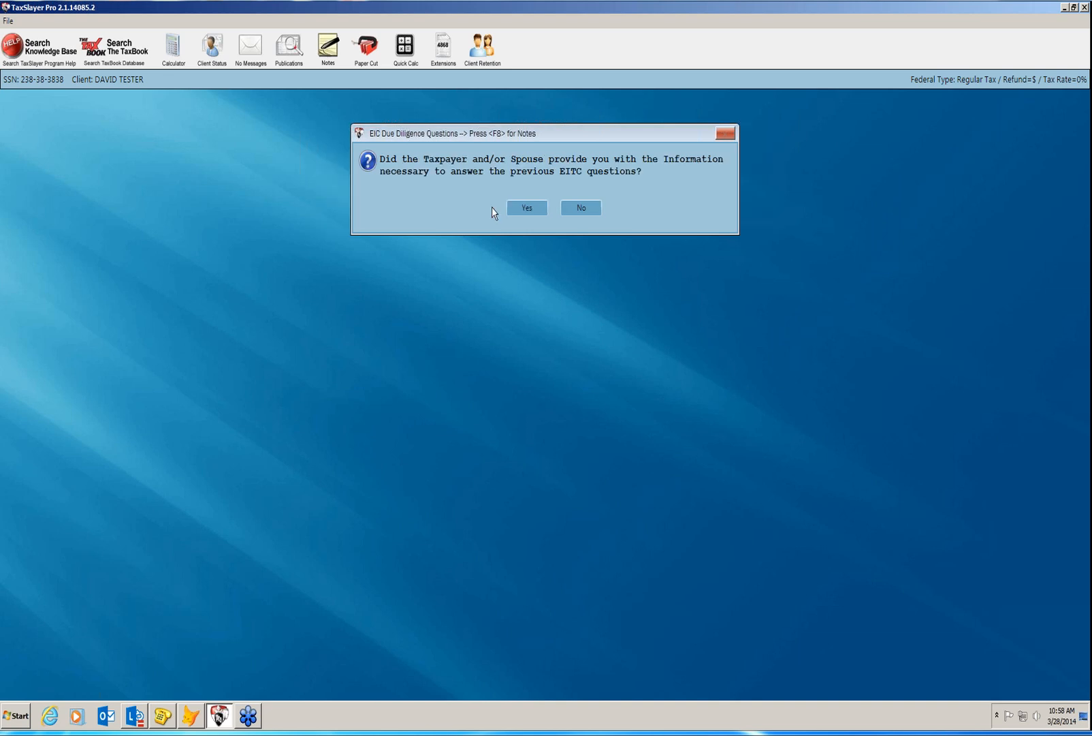
{"action": "left_click", "coordinate": [528, 209]}
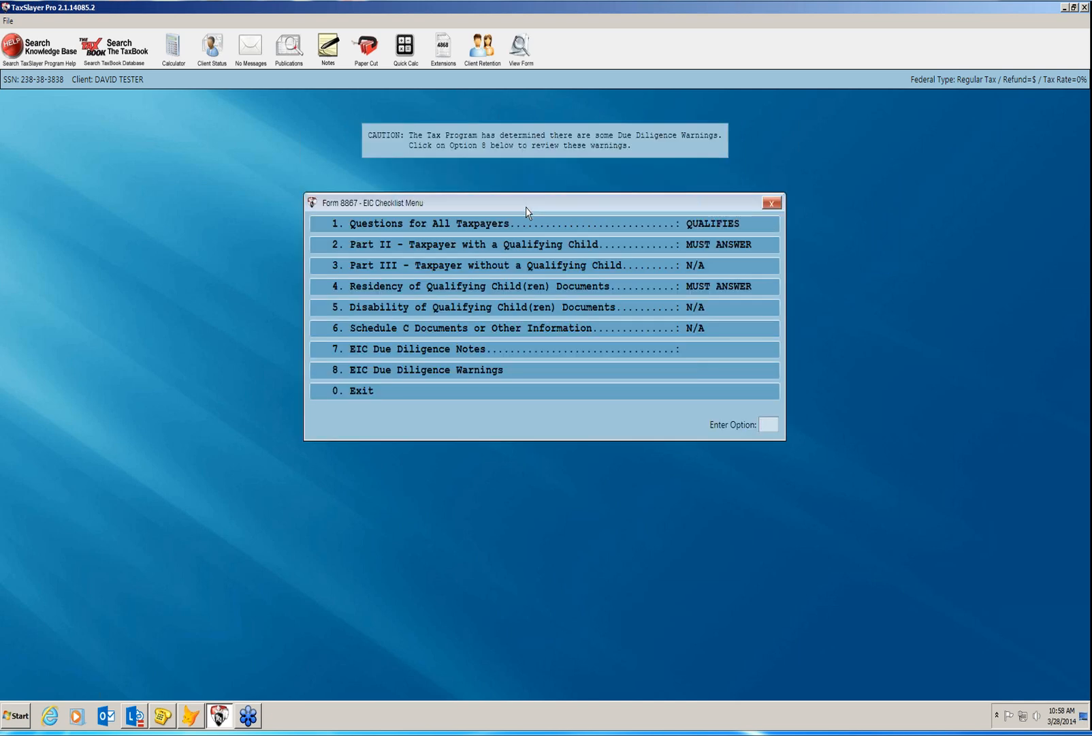
Answer No in Part II and choose school records as the child's residency document.
{"action": "left_click", "coordinate": [523, 250]}
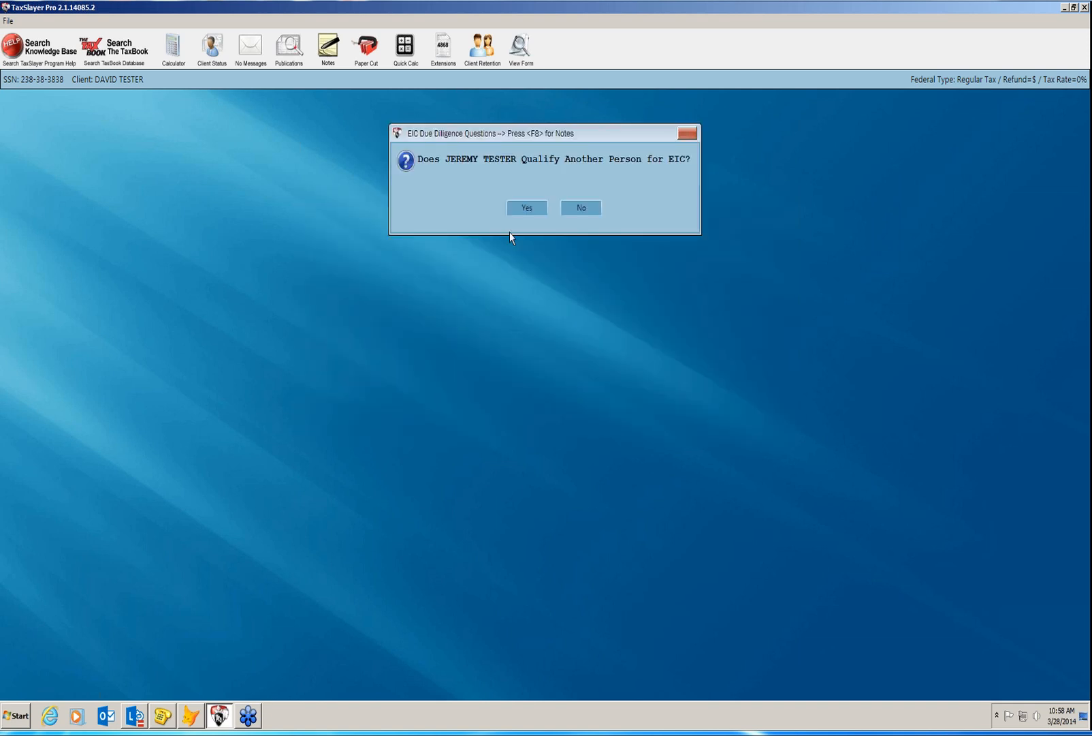
{"action": "left_click", "coordinate": [584, 208]}
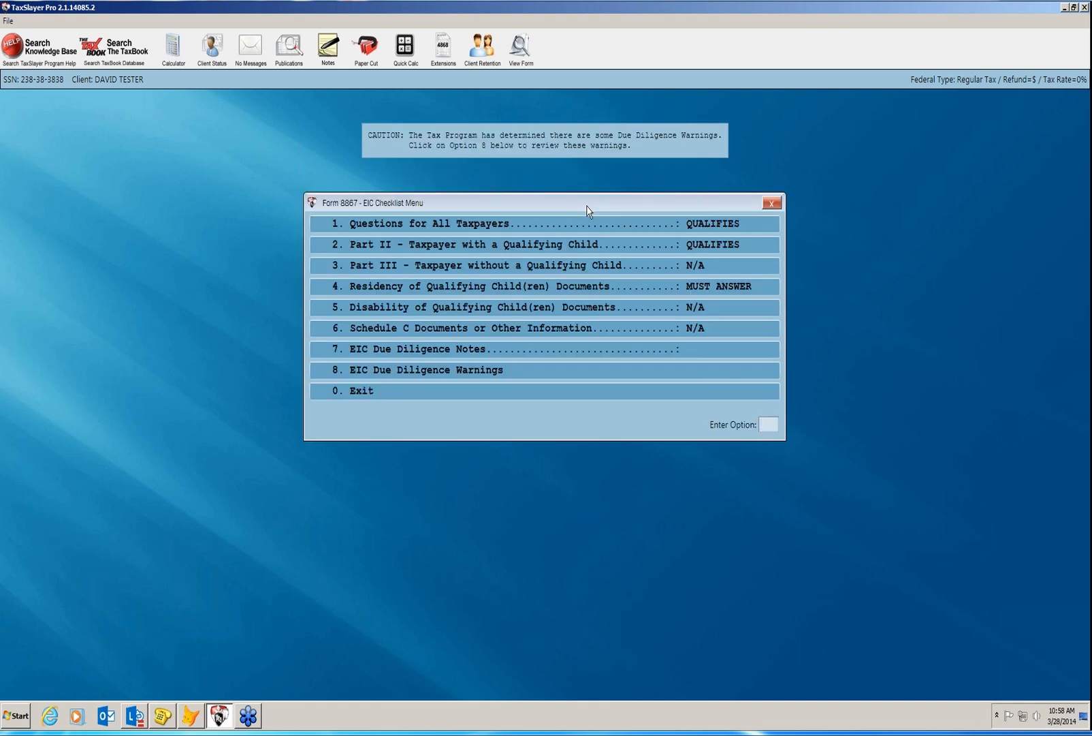
{"action": "left_click", "coordinate": [550, 294]}
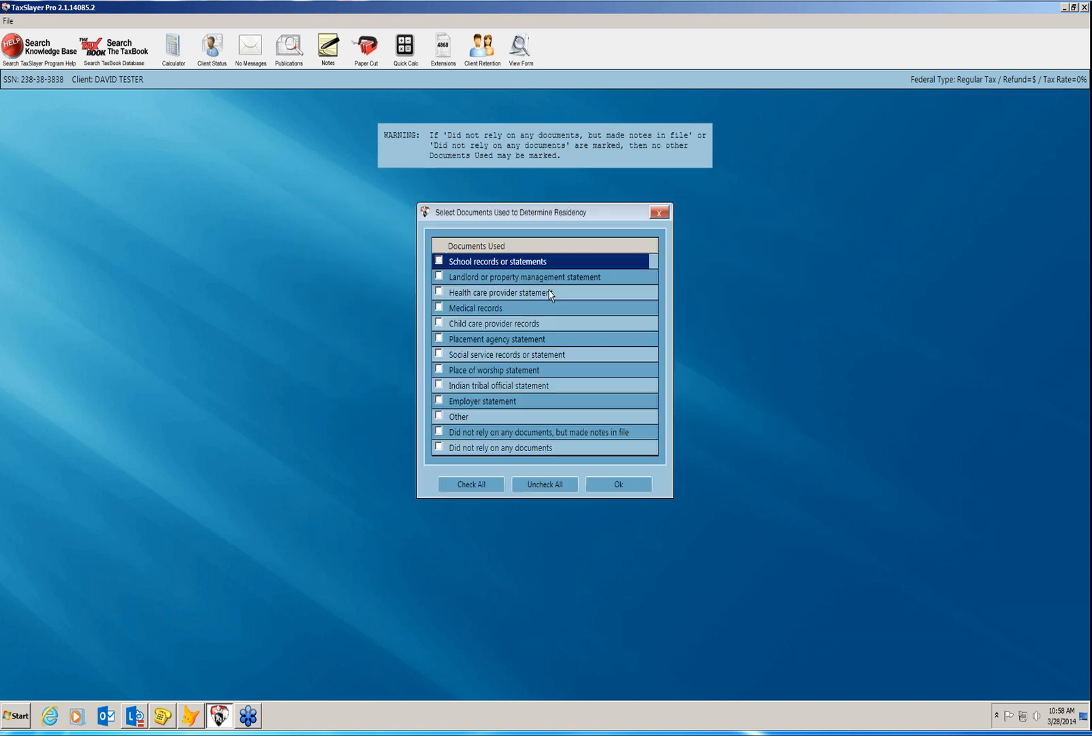
{"action": "left_click", "coordinate": [440, 261]}
{"action": "left_click", "coordinate": [598, 485]}
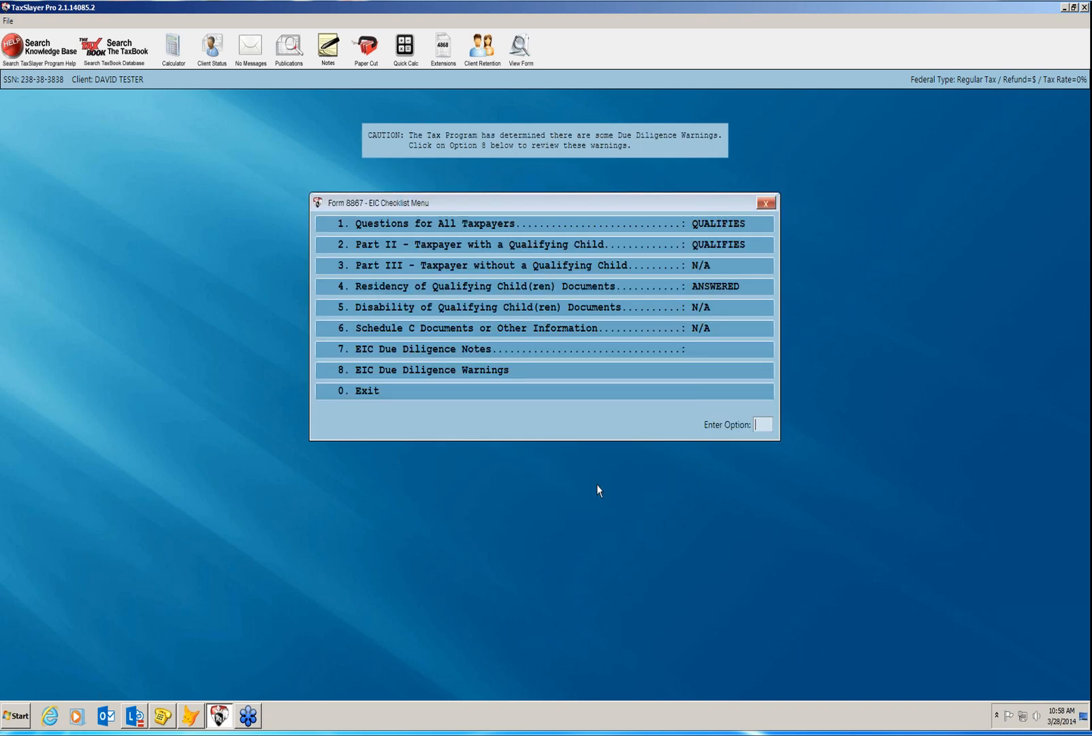
Attach the due diligence note 'taxpayer provided all necessary documentation during interview'.
{"action": "left_click", "coordinate": [491, 351]}
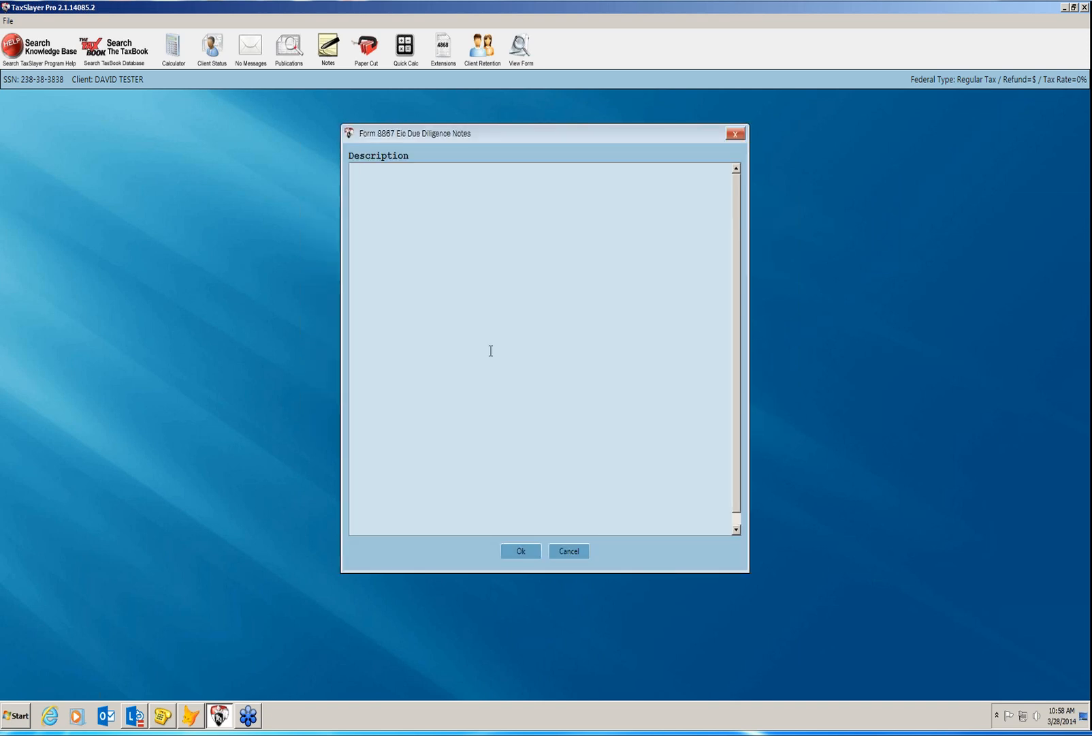
{"action": "type", "text": "taxpayer provided all necessary d"}
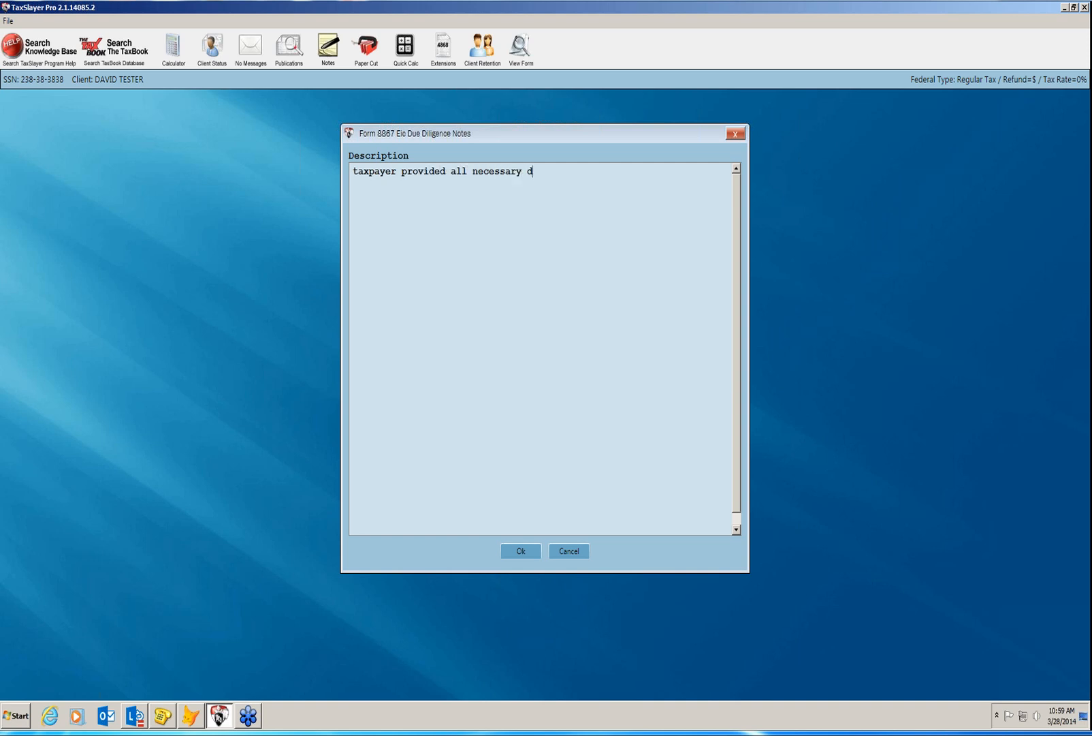
{"action": "type", "text": "ocumentation during inter"}
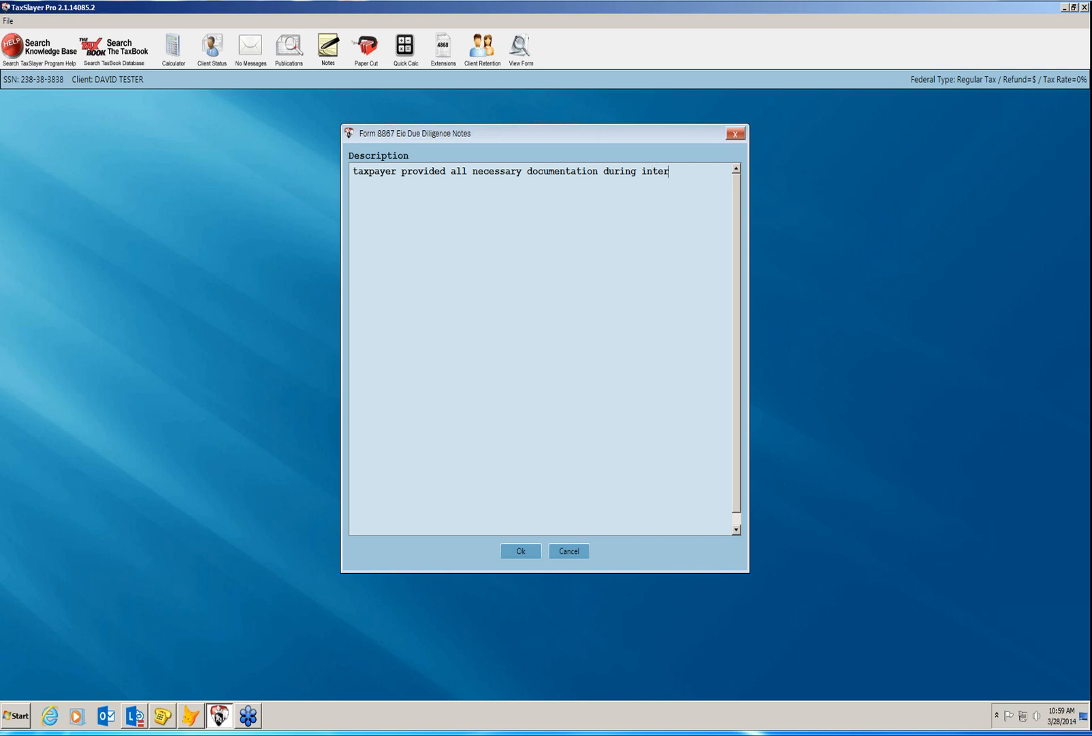
{"action": "type", "text": "view"}
{"action": "left_click", "coordinate": [509, 555]}
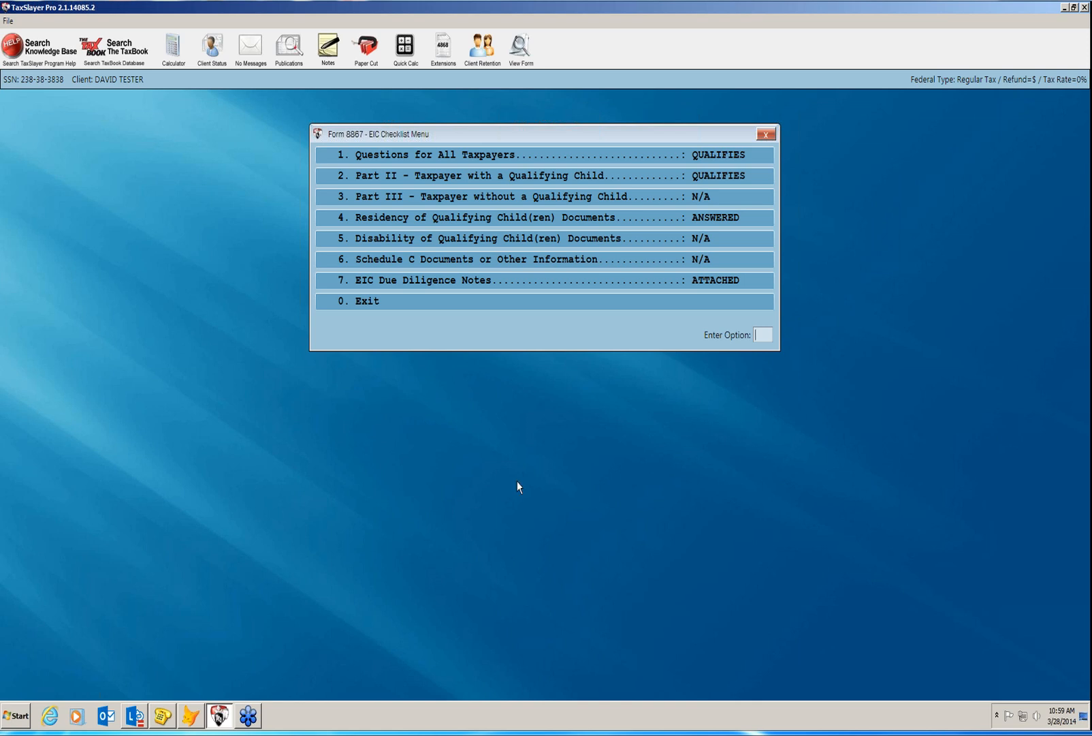
Leave the EIC screens, review the 23000 W-2 wages, then begin marking the return electronic.
{"action": "left_click", "coordinate": [523, 313]}
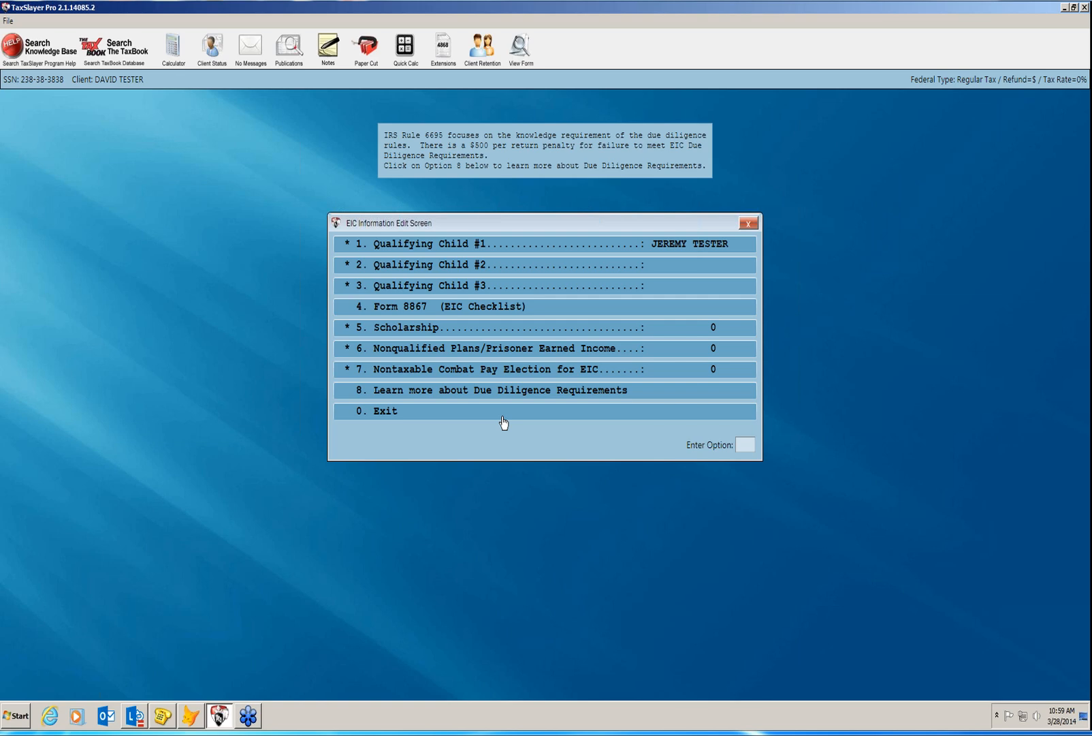
{"action": "left_click", "coordinate": [503, 416]}
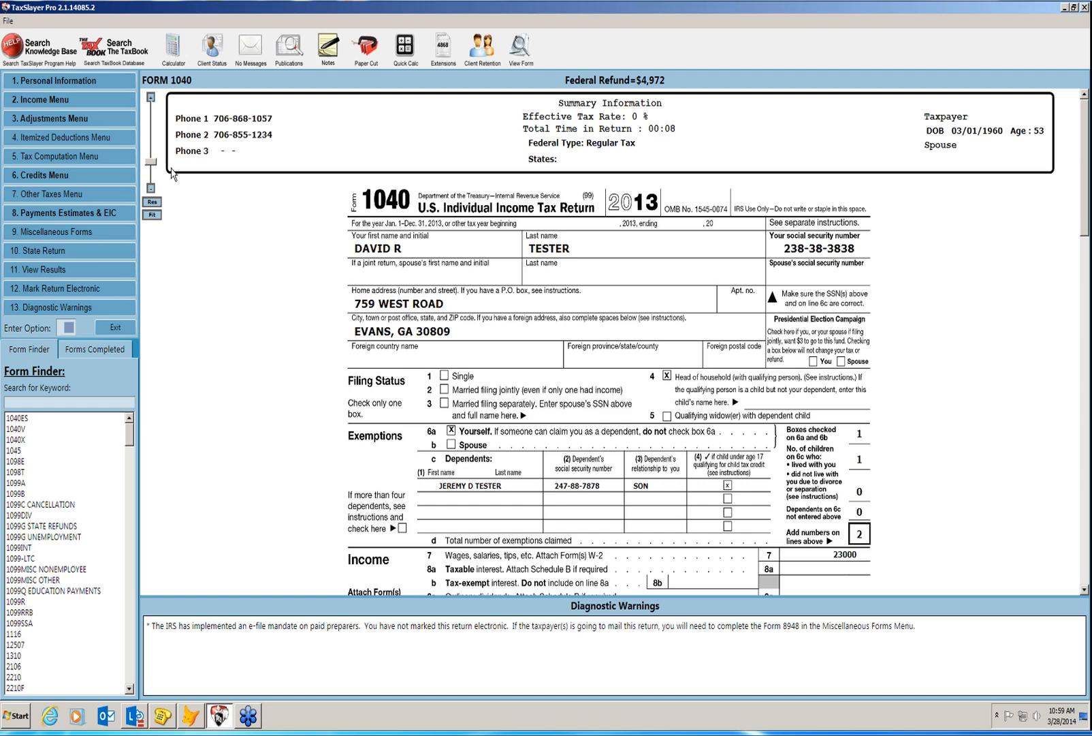
{"action": "mouse_move", "coordinate": [153, 163]}
{"action": "left_mouse_down"}
{"action": "mouse_move", "coordinate": [152, 153]}
{"action": "mouse_move", "coordinate": [152, 165]}
{"action": "left_mouse_up"}
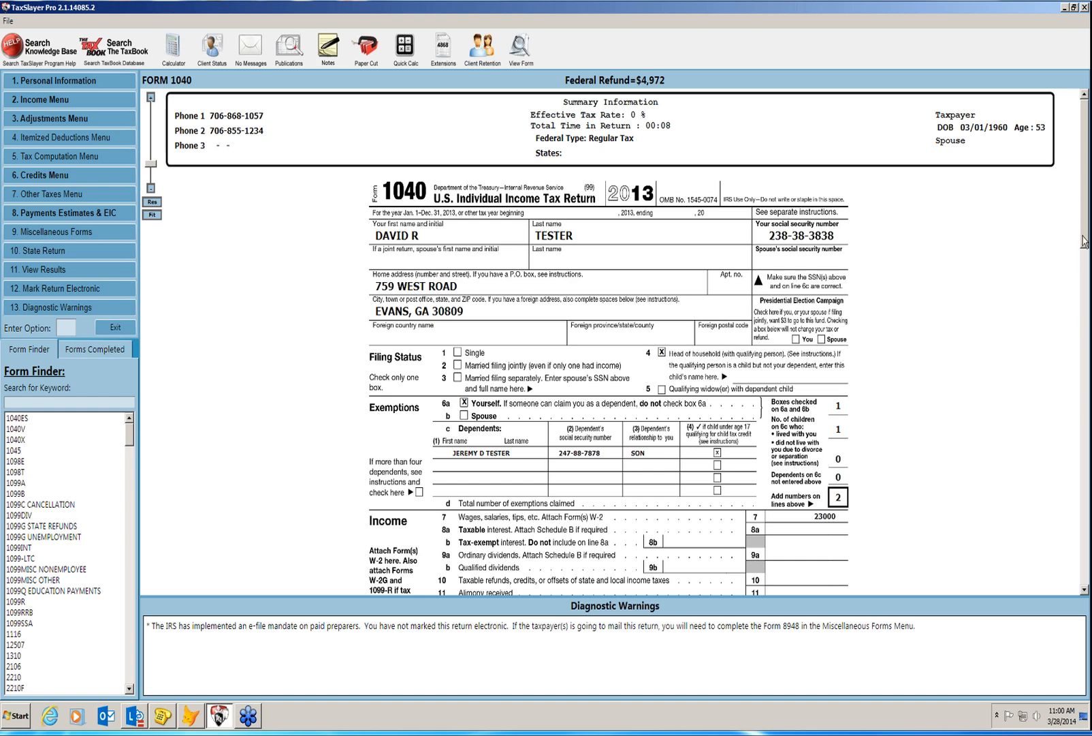
{"action": "left_click_drag", "start_coordinate": [1084, 243], "coordinate": [1087, 279]}
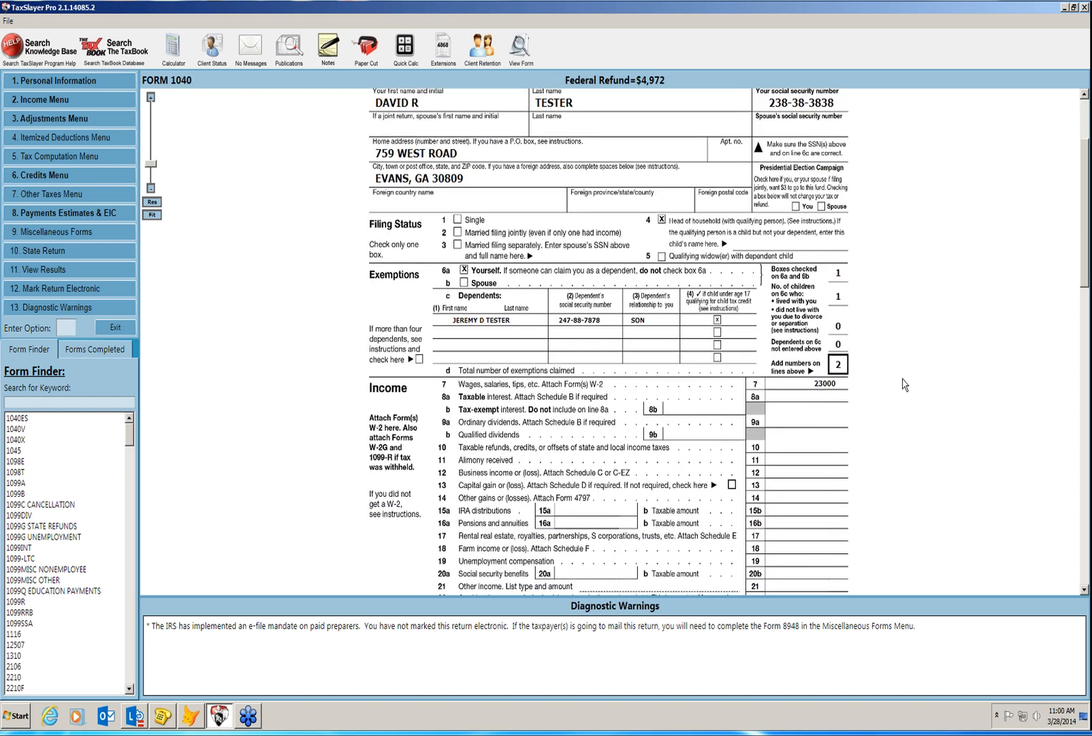
{"action": "double_click", "coordinate": [814, 383]}
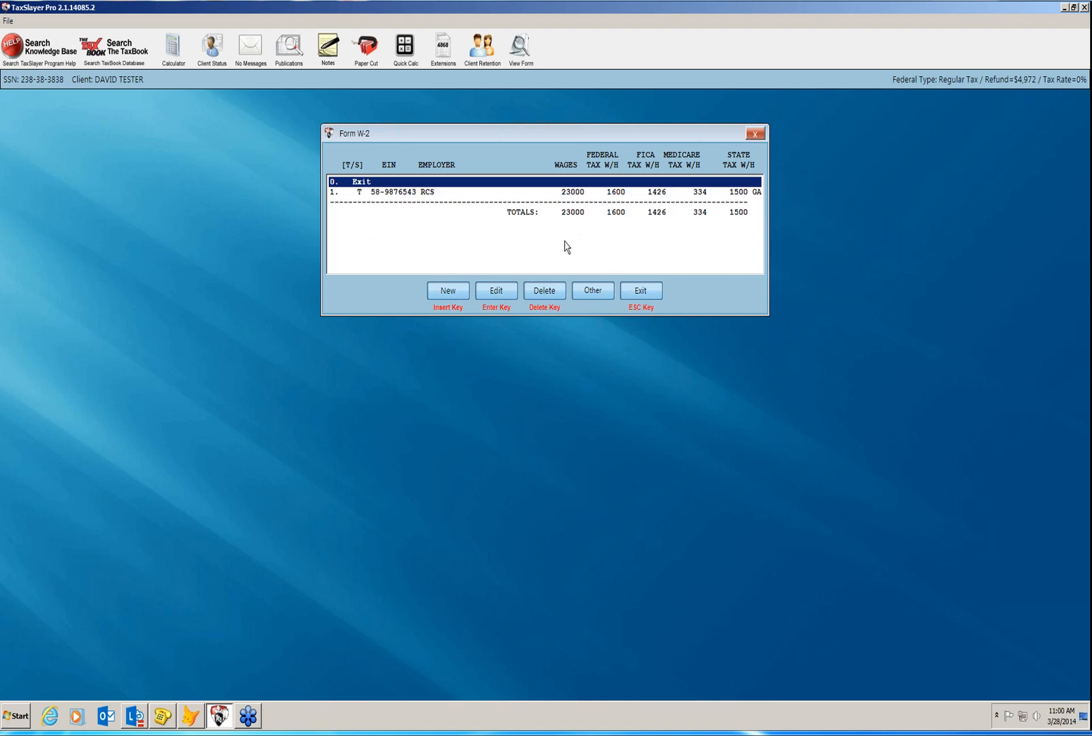
{"action": "left_click", "coordinate": [636, 298]}
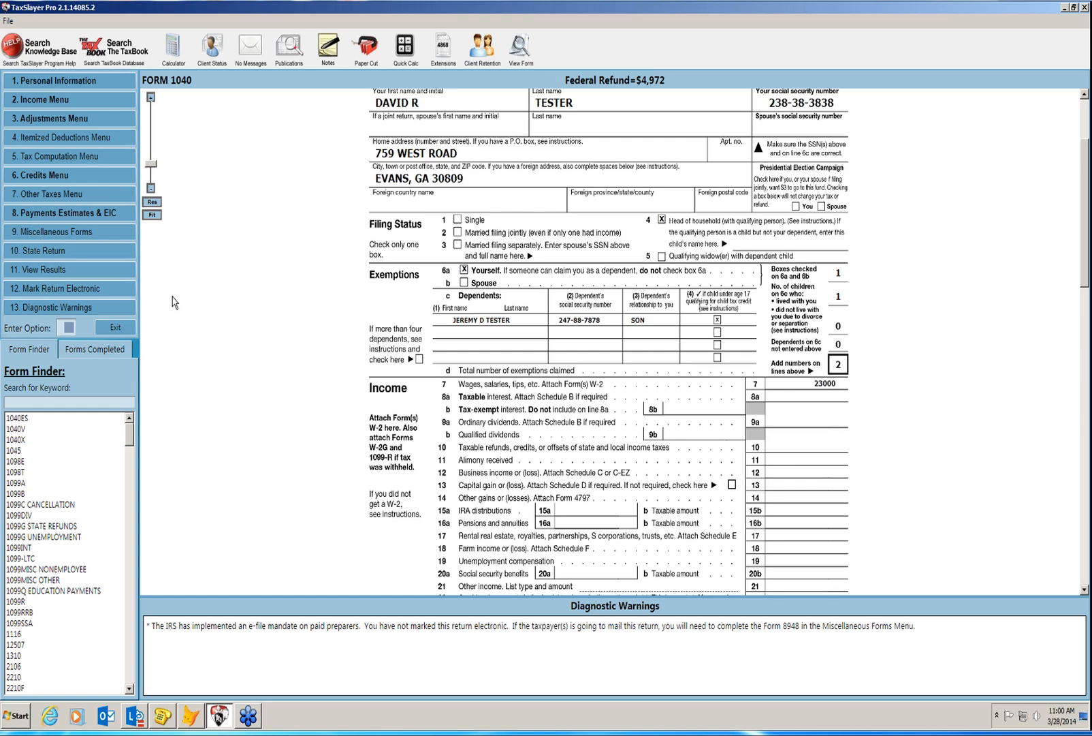
{"action": "left_click", "coordinate": [128, 297]}
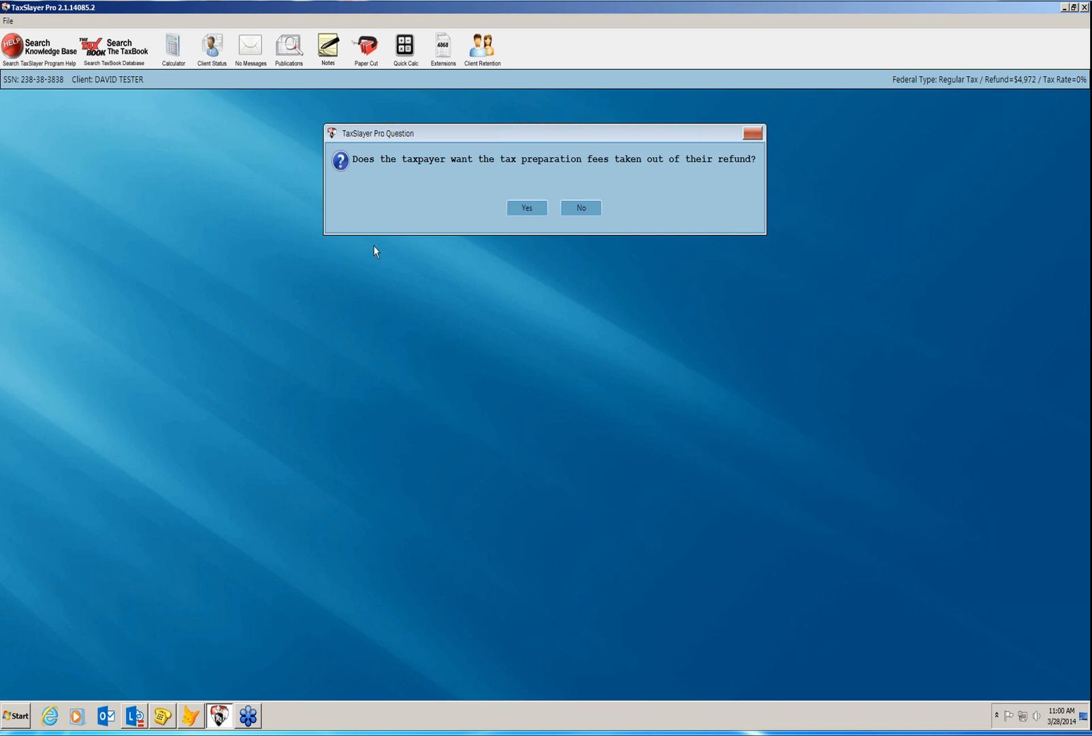
Take preparation fees from the refund using the TaxSlayer Financial Services Bank Check product.
{"action": "left_click", "coordinate": [521, 213]}
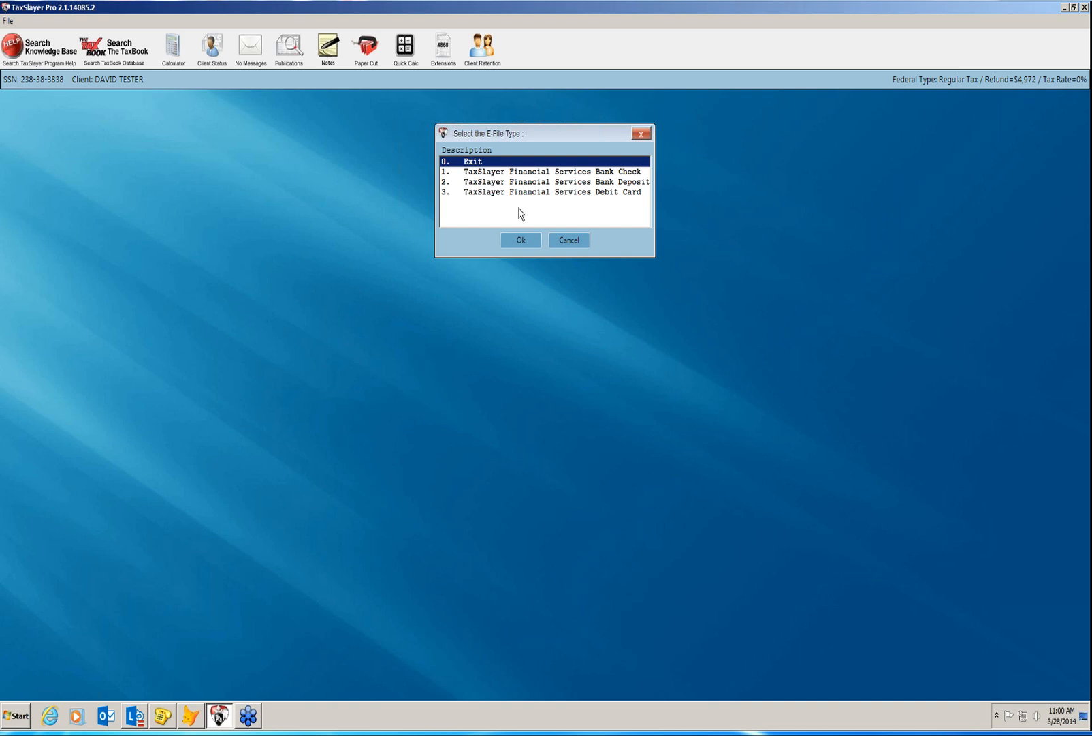
{"action": "left_click", "coordinate": [532, 173]}
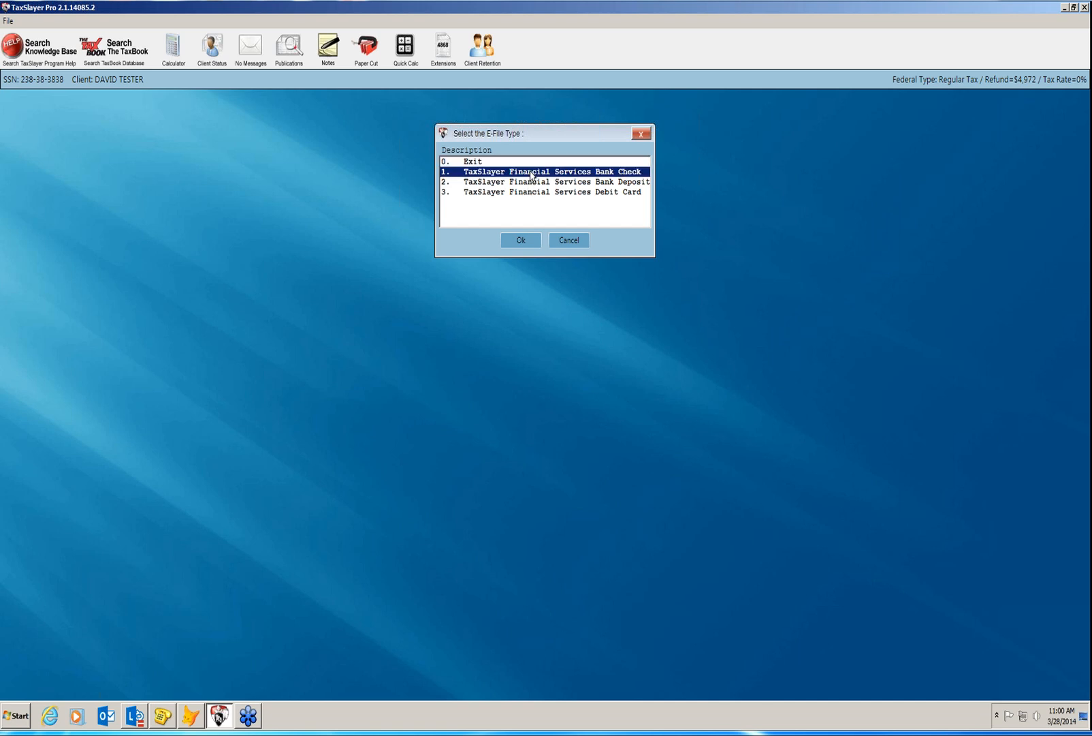
{"action": "left_click", "coordinate": [517, 242]}
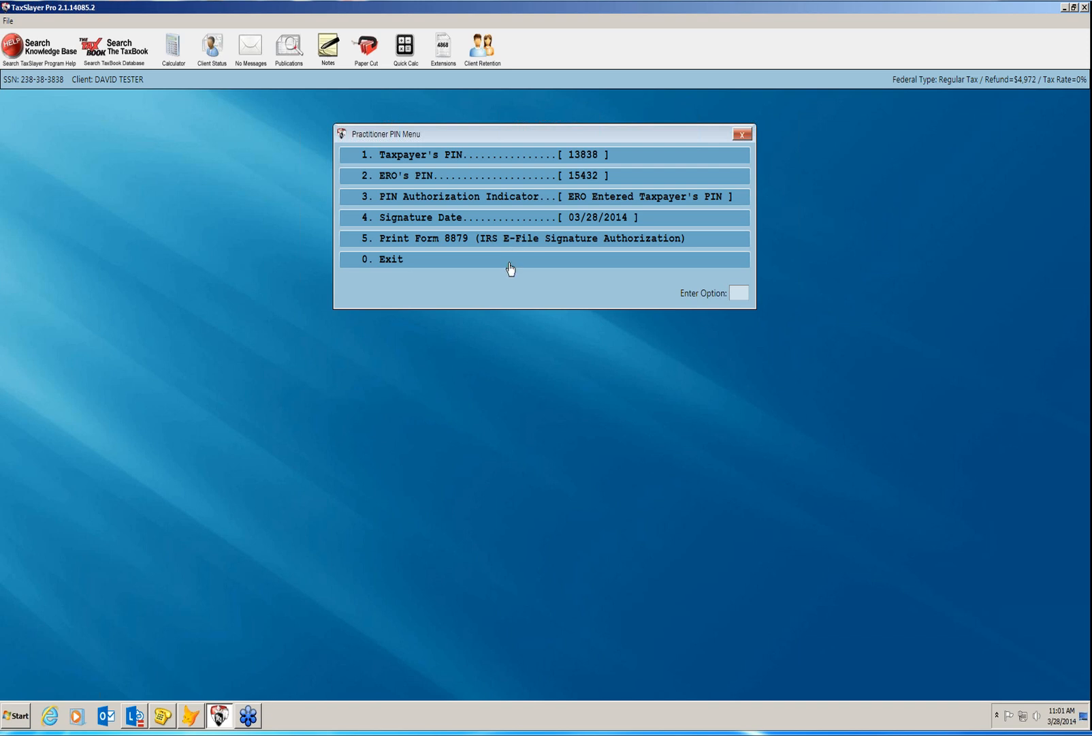
Keep the PIN settings, skip printing Form 8879, and enter the taxpayer's notification cell number.
{"action": "left_click", "coordinate": [510, 267]}
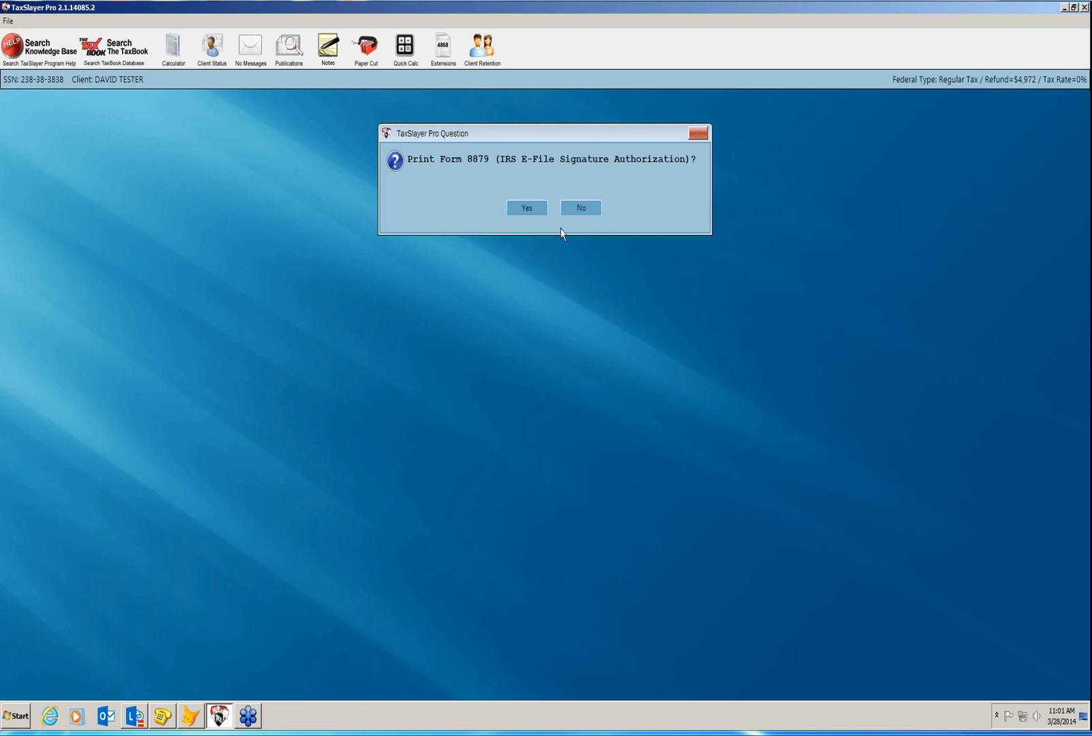
{"action": "left_click", "coordinate": [567, 212]}
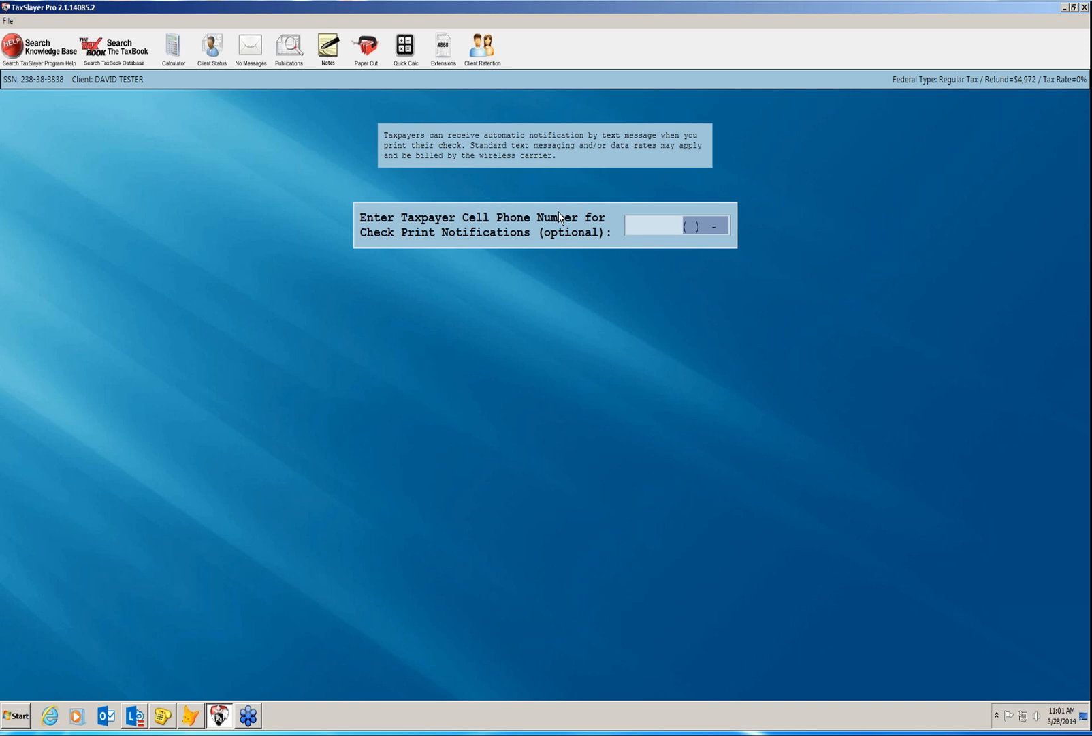
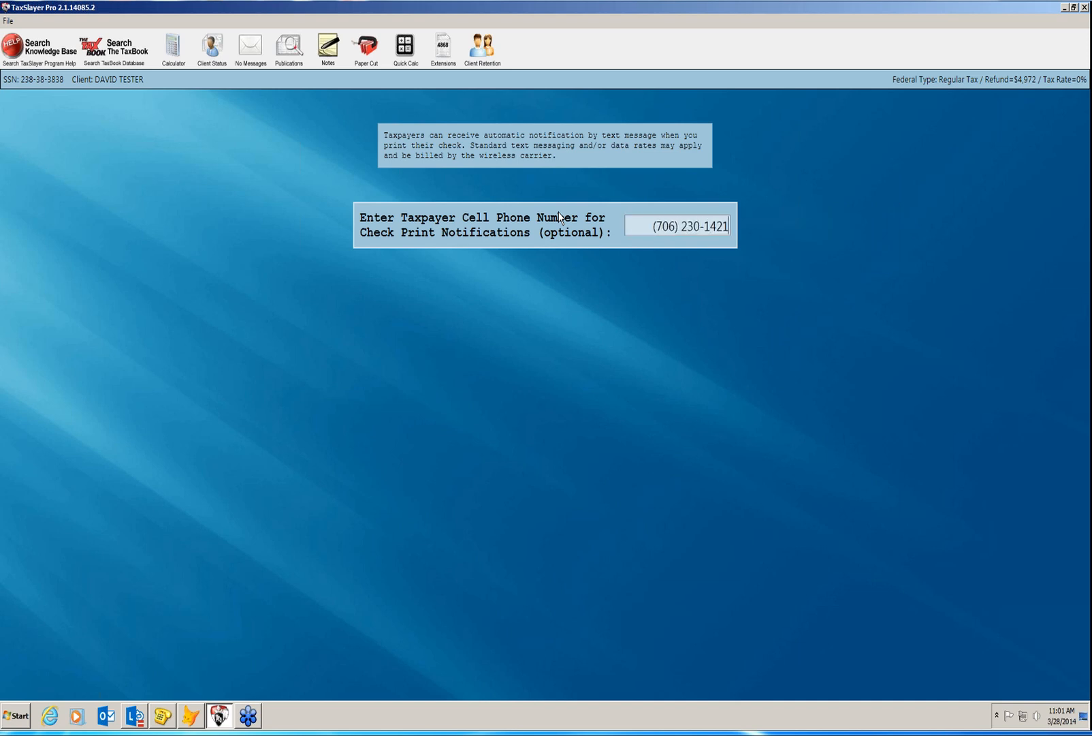
{"action": "key", "text": "Return"}
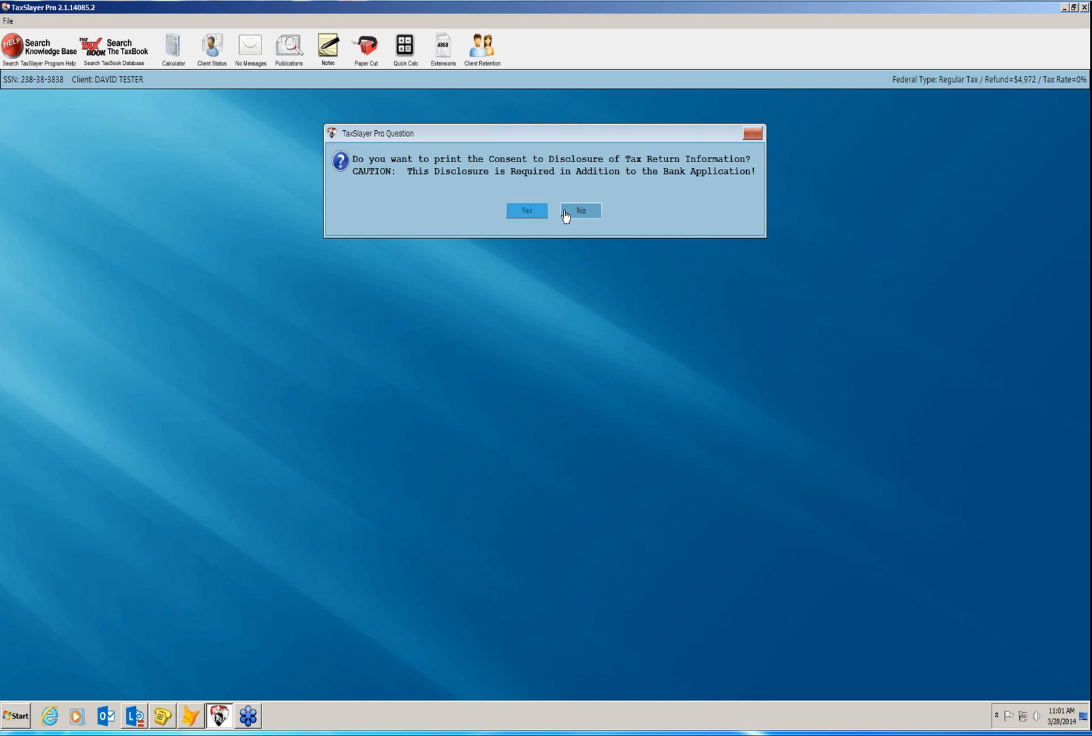
Decline printing the Consent to Disclosure and leave the E-File Menu.
{"action": "left_click", "coordinate": [564, 214]}
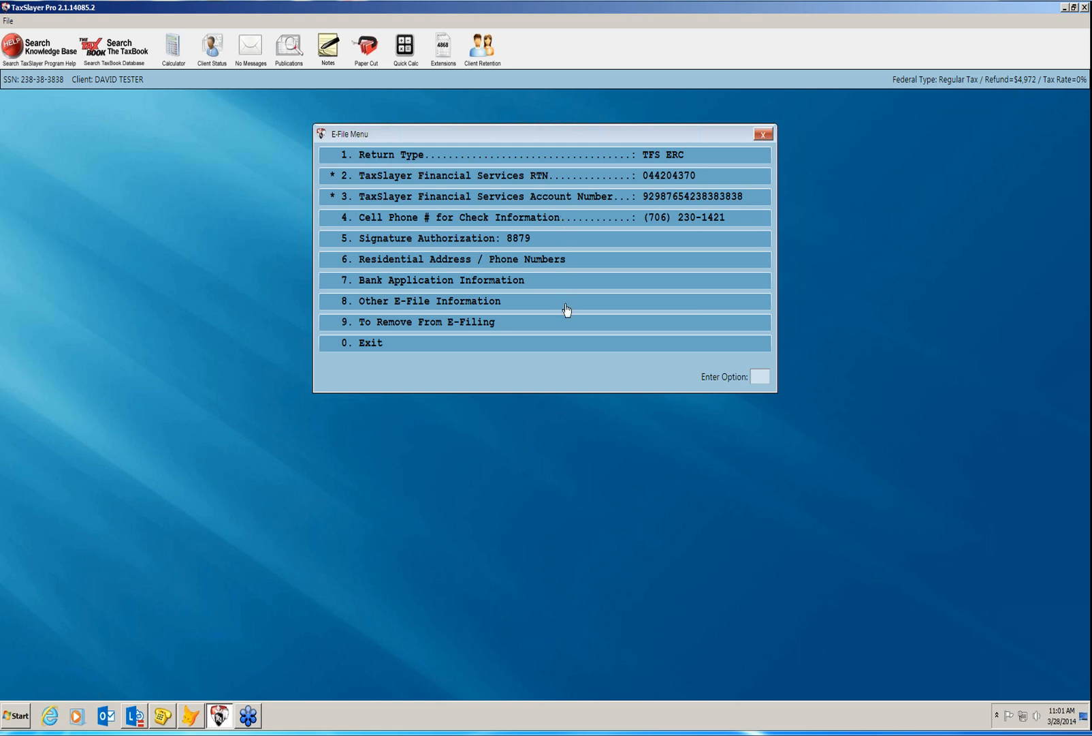
{"action": "left_click", "coordinate": [557, 352]}
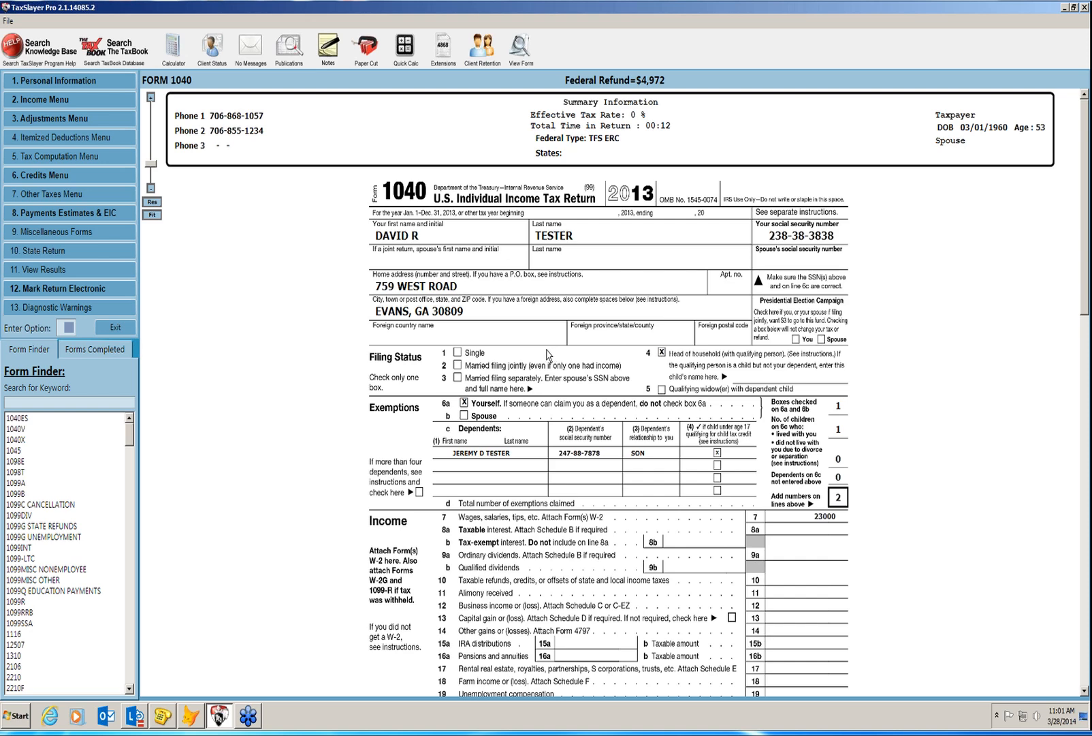
Start the state return, acknowledge the IRS Regulation notice, and choose Georgia.
{"action": "left_click", "coordinate": [125, 256]}
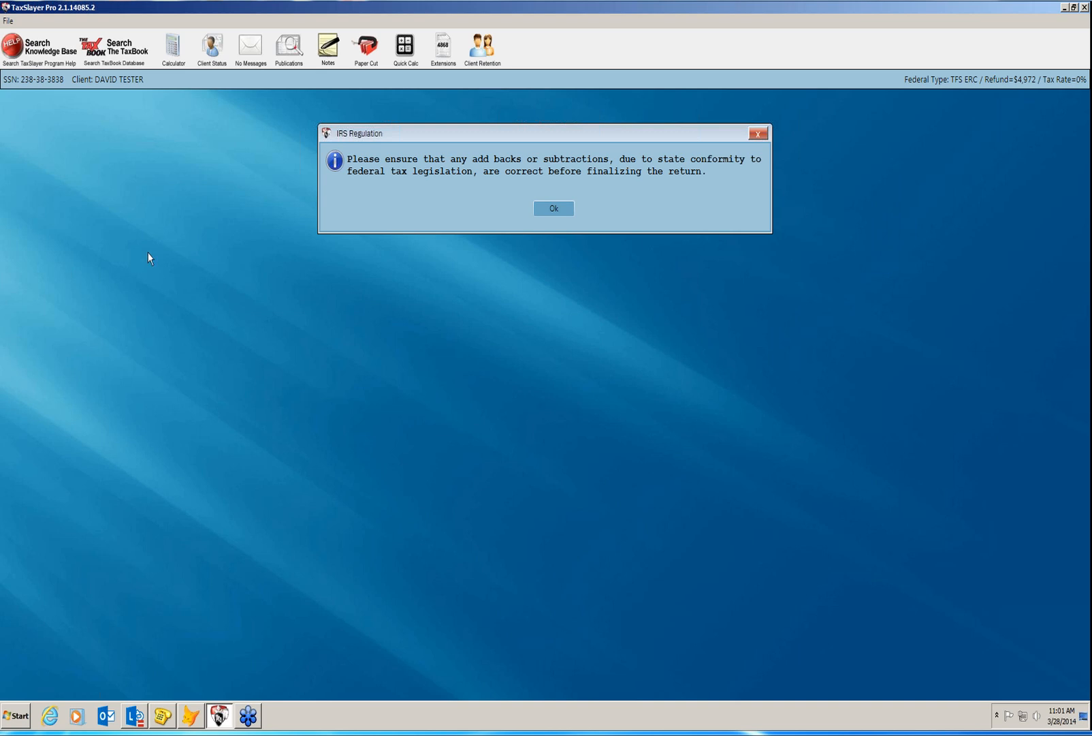
{"action": "left_click", "coordinate": [545, 208]}
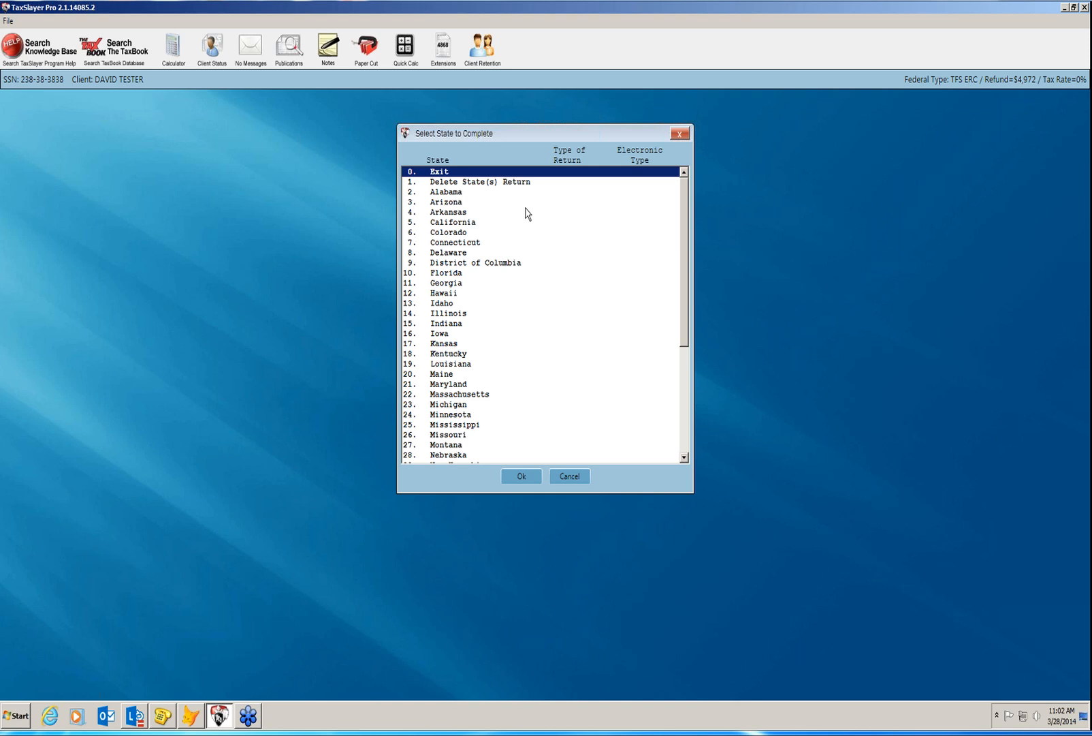
{"action": "left_click", "coordinate": [460, 285]}
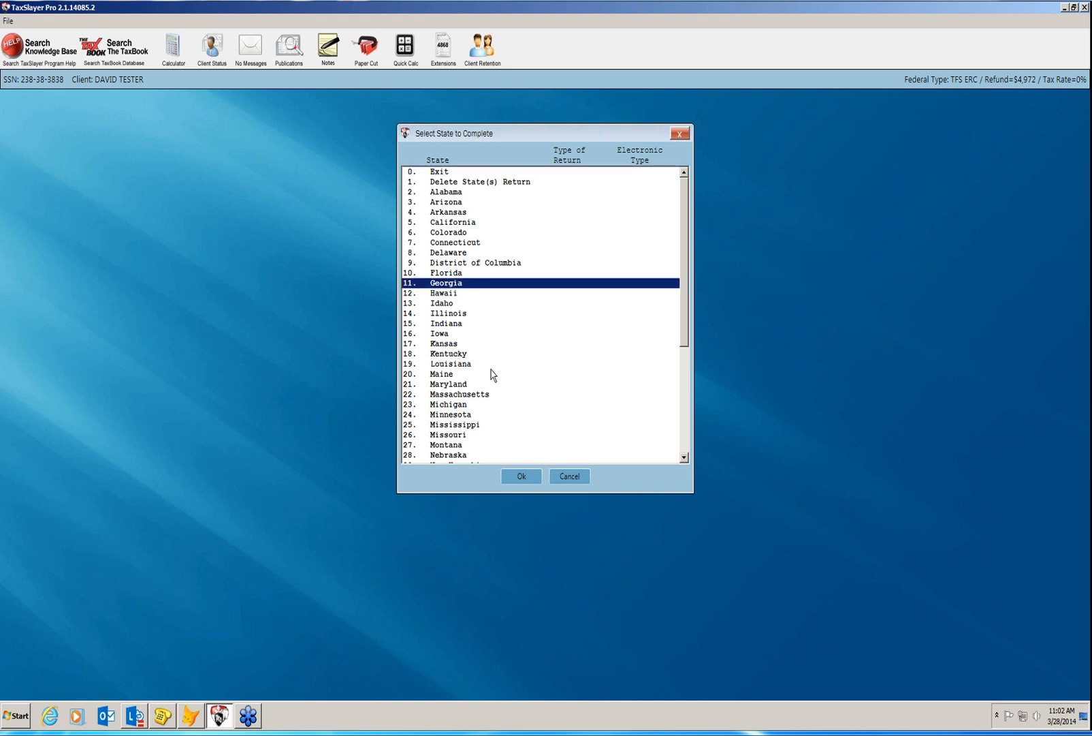
Set Georgia up as a full-year resident long-form return filed electronically, skipping Form 8453 printing.
{"action": "left_click", "coordinate": [522, 477]}
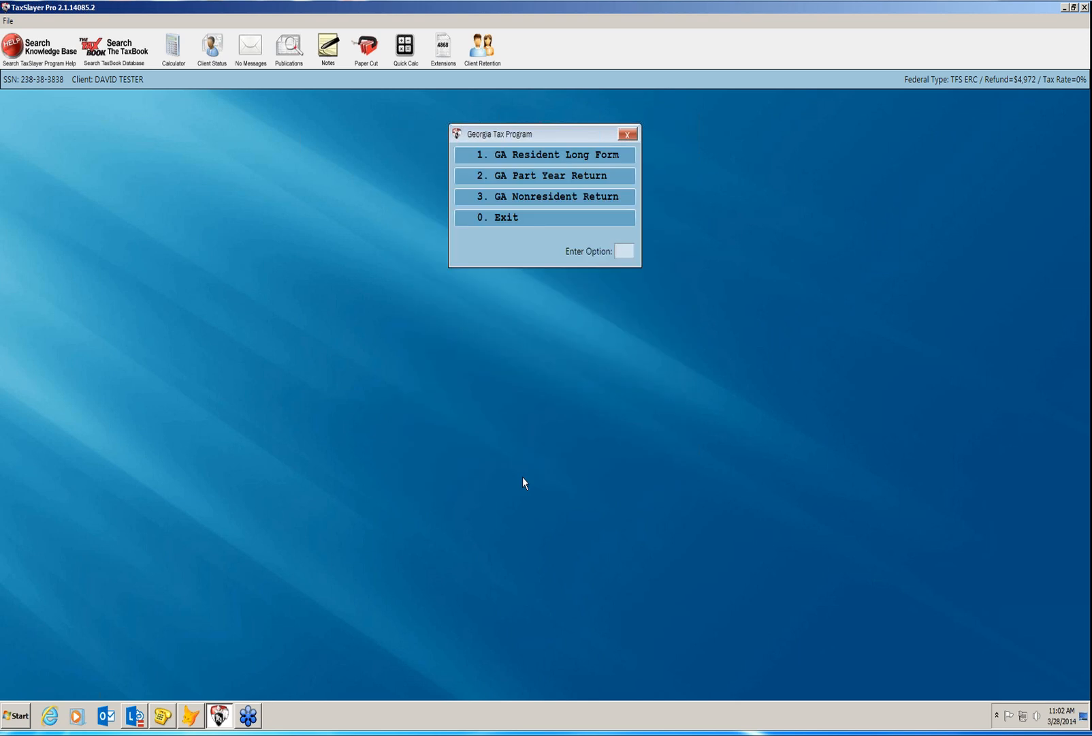
{"action": "left_click", "coordinate": [523, 162]}
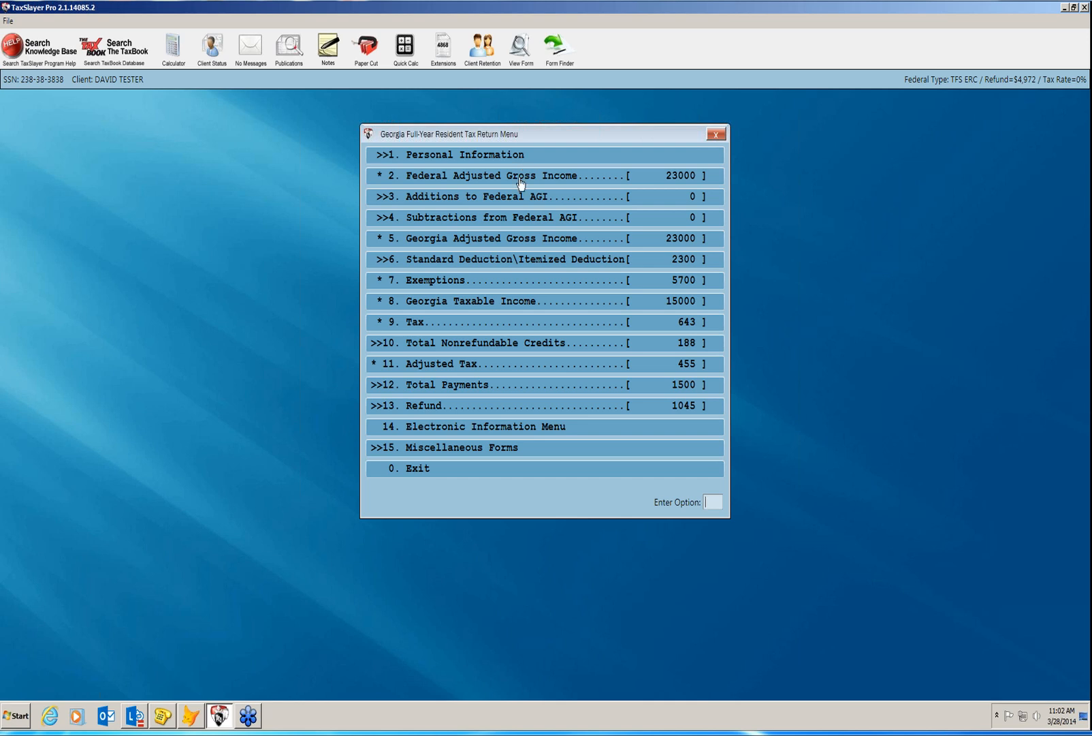
{"action": "left_click", "coordinate": [509, 428]}
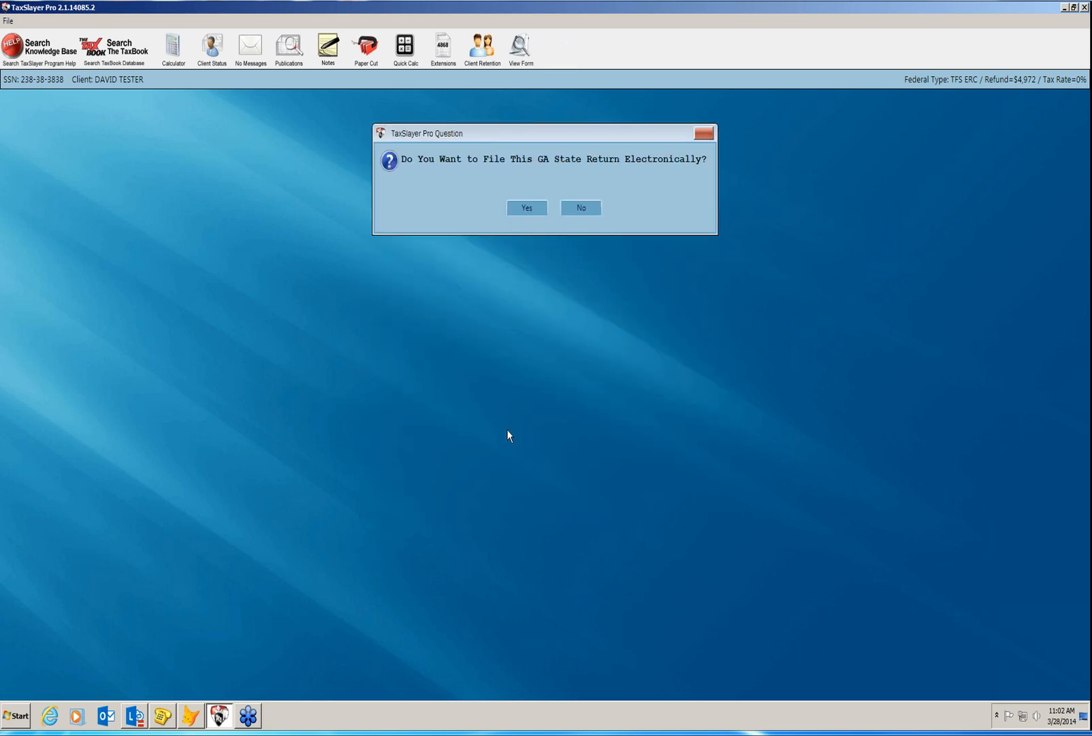
{"action": "left_click", "coordinate": [523, 211]}
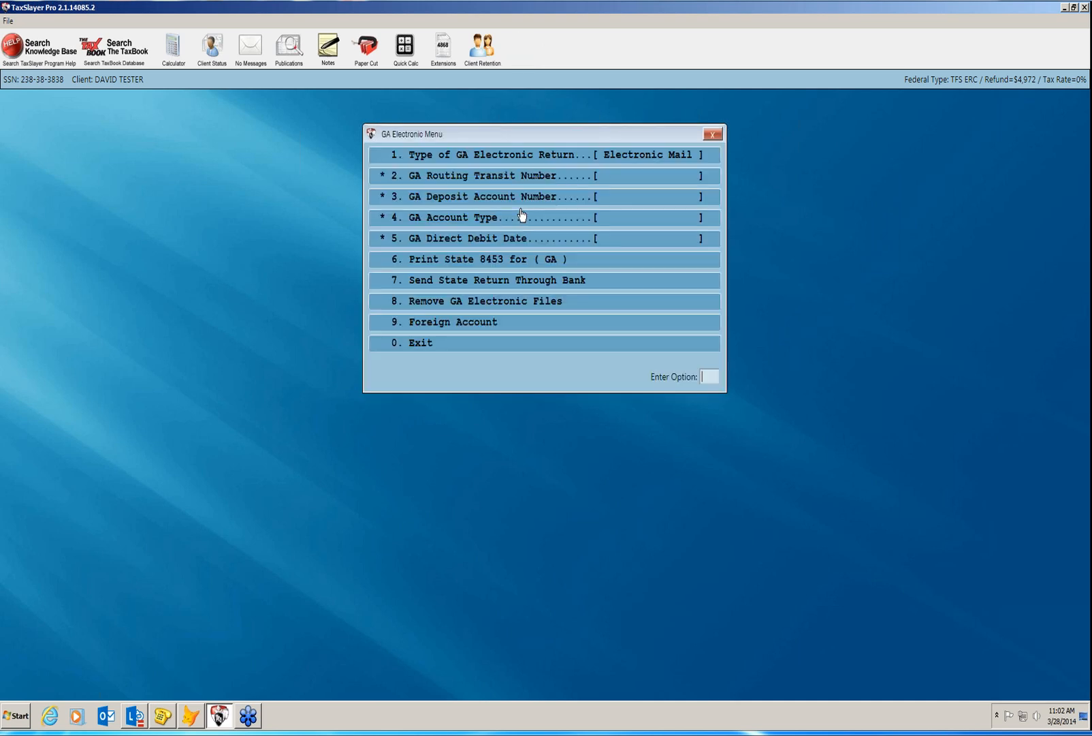
{"action": "left_click", "coordinate": [510, 353]}
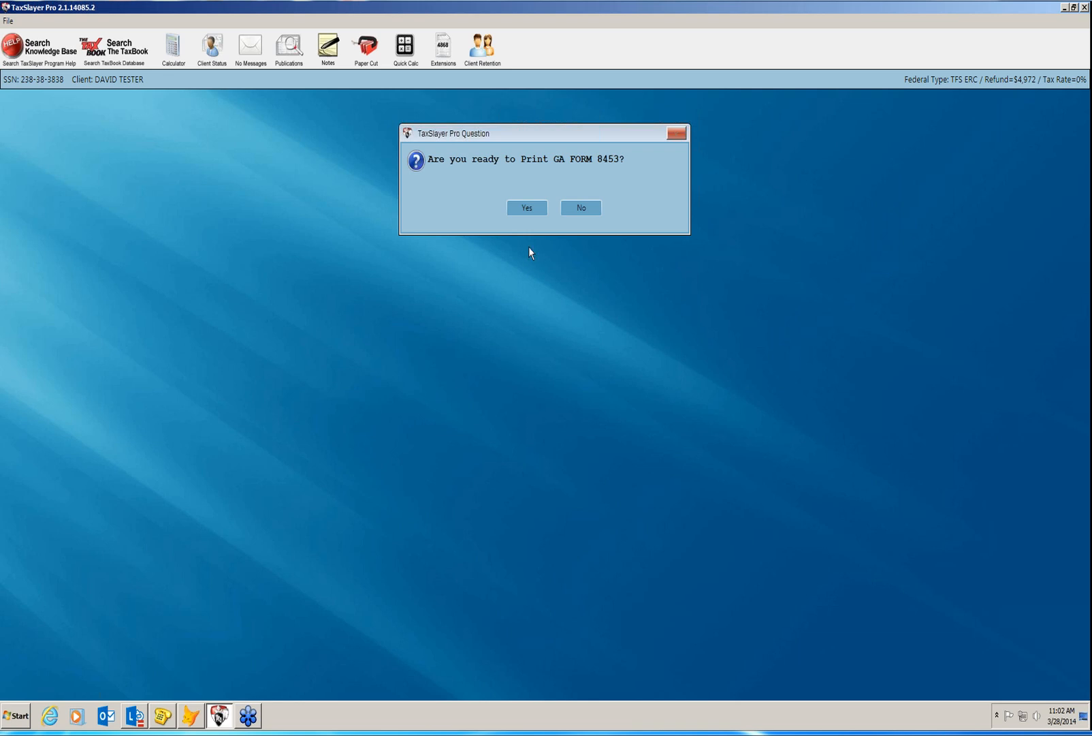
{"action": "left_click", "coordinate": [580, 209]}
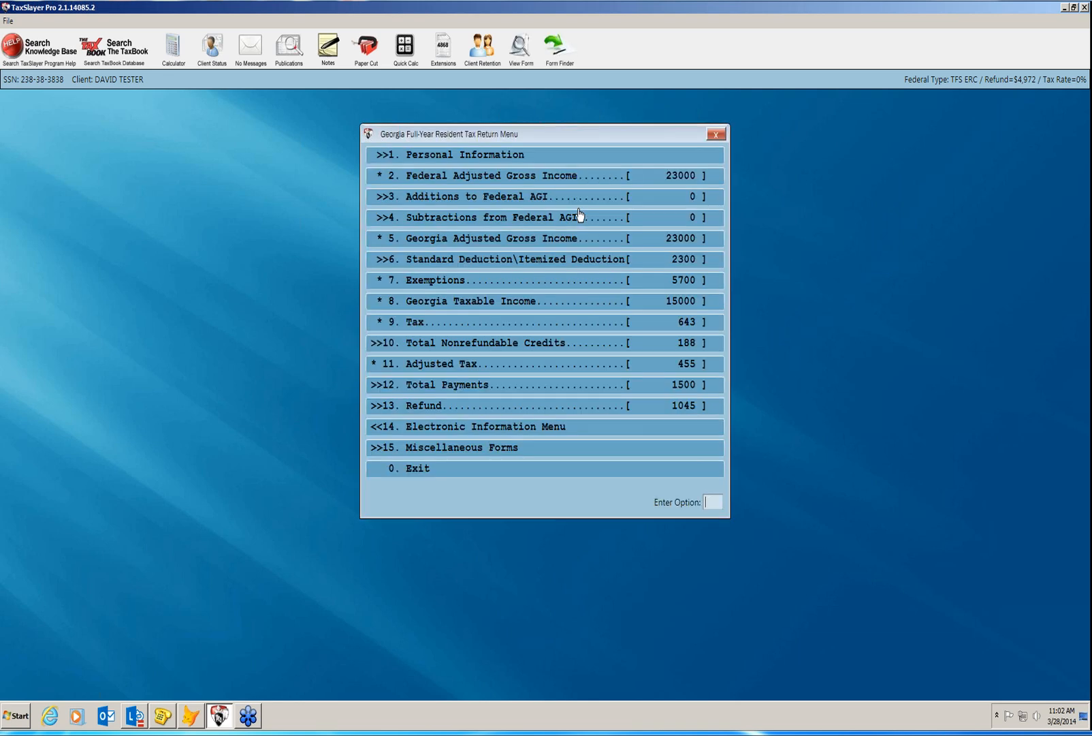
{"action": "left_click", "coordinate": [504, 469]}
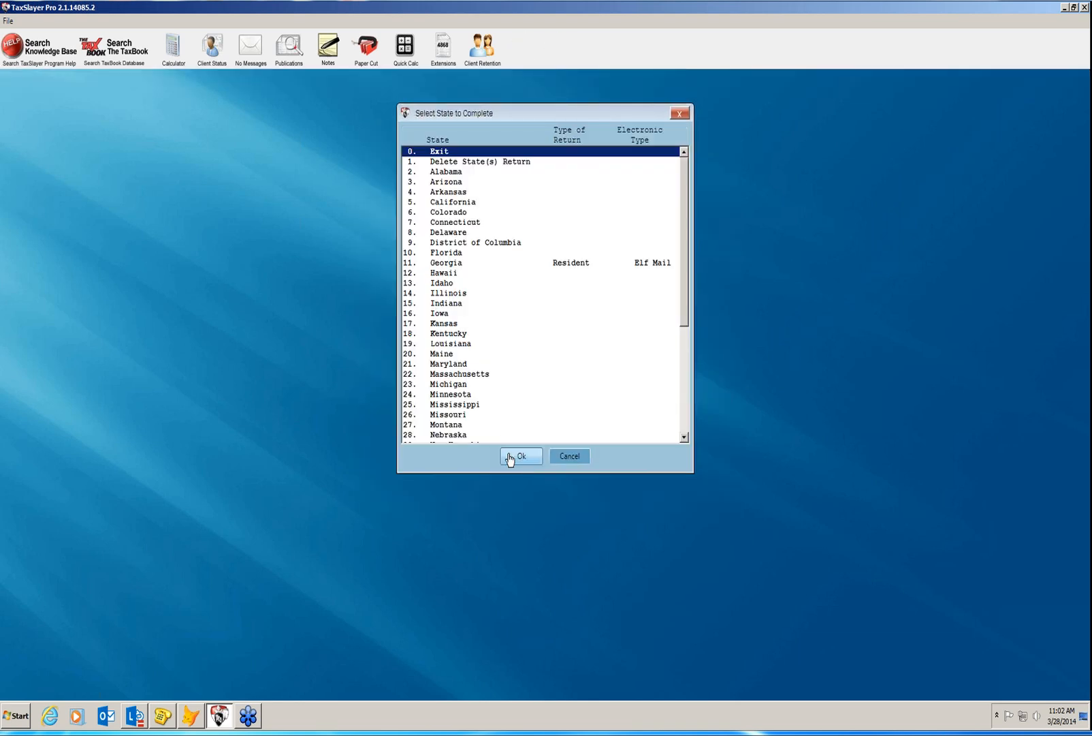
Close the return and record the 7216 bank consent as signed YES, reaching a 4972.00 expected refund.
{"action": "left_click", "coordinate": [511, 456]}
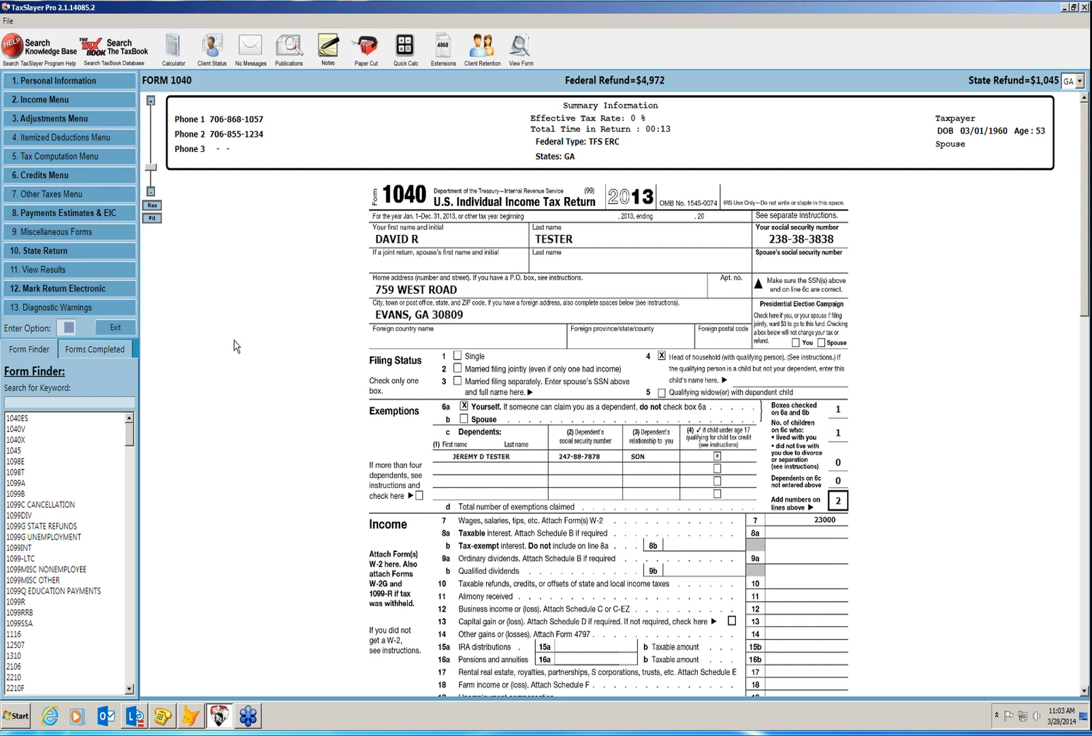
{"action": "left_click", "coordinate": [117, 327]}
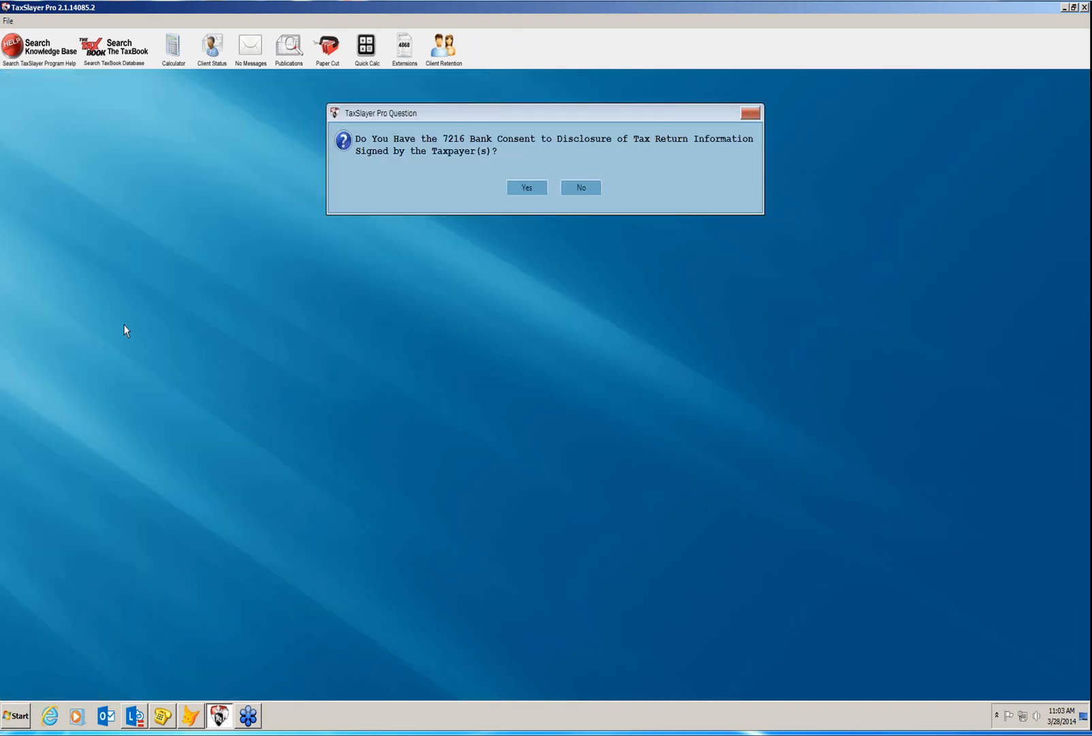
{"action": "left_click", "coordinate": [519, 191]}
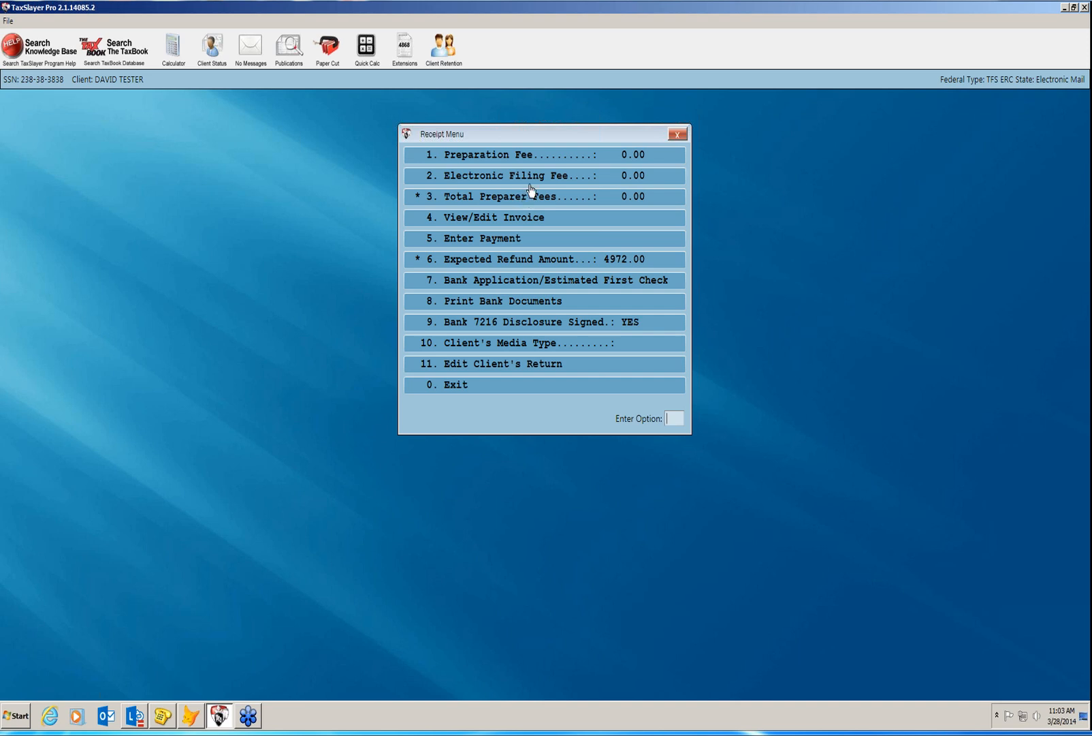
Record the taxpayer's GA-issued Driver's License number and its issue and expiration dates in the bank application.
{"action": "left_click", "coordinate": [485, 287]}
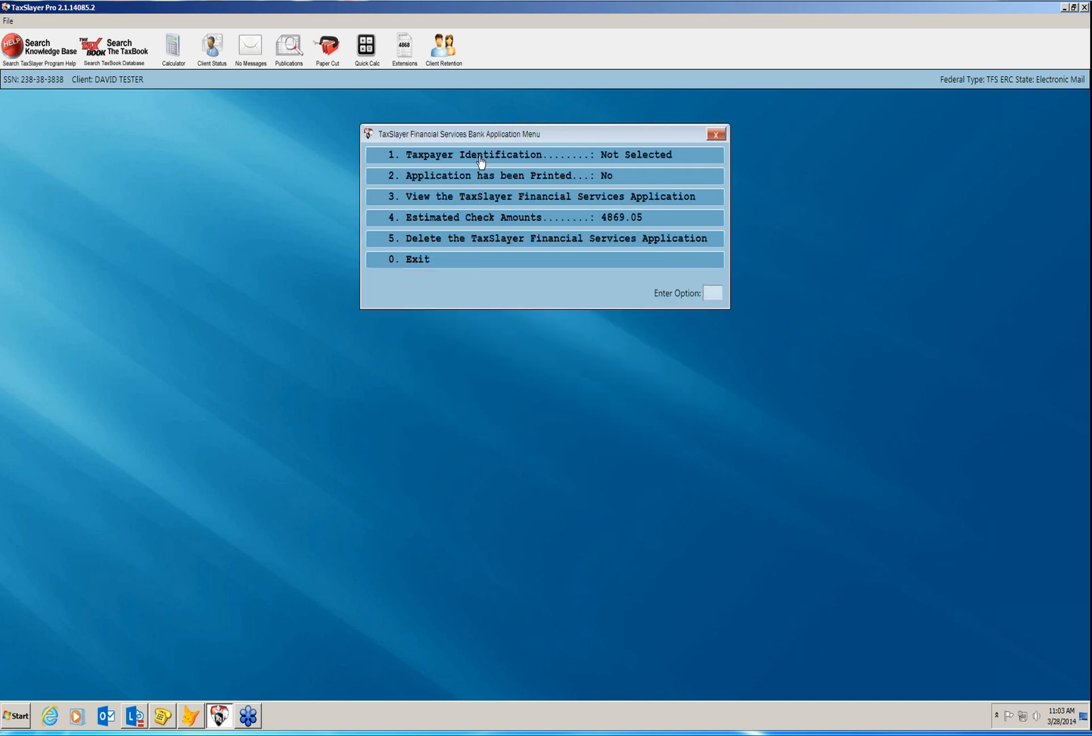
{"action": "left_click", "coordinate": [480, 160]}
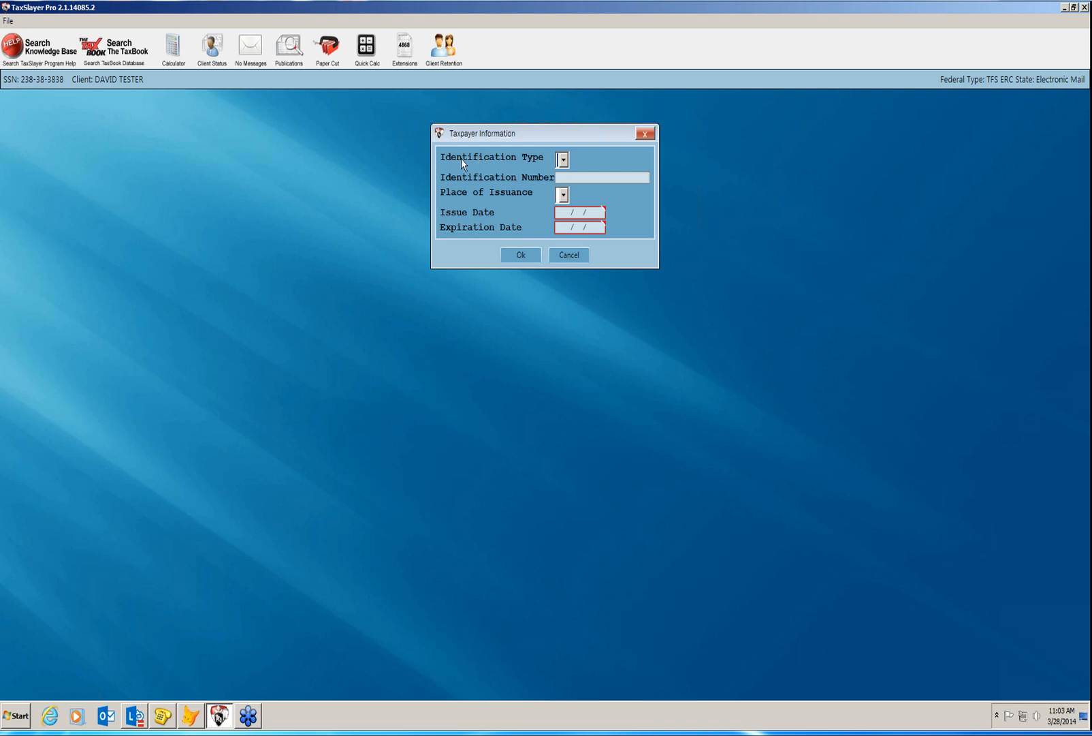
{"action": "left_click", "coordinate": [563, 160]}
{"action": "left_click", "coordinate": [568, 176]}
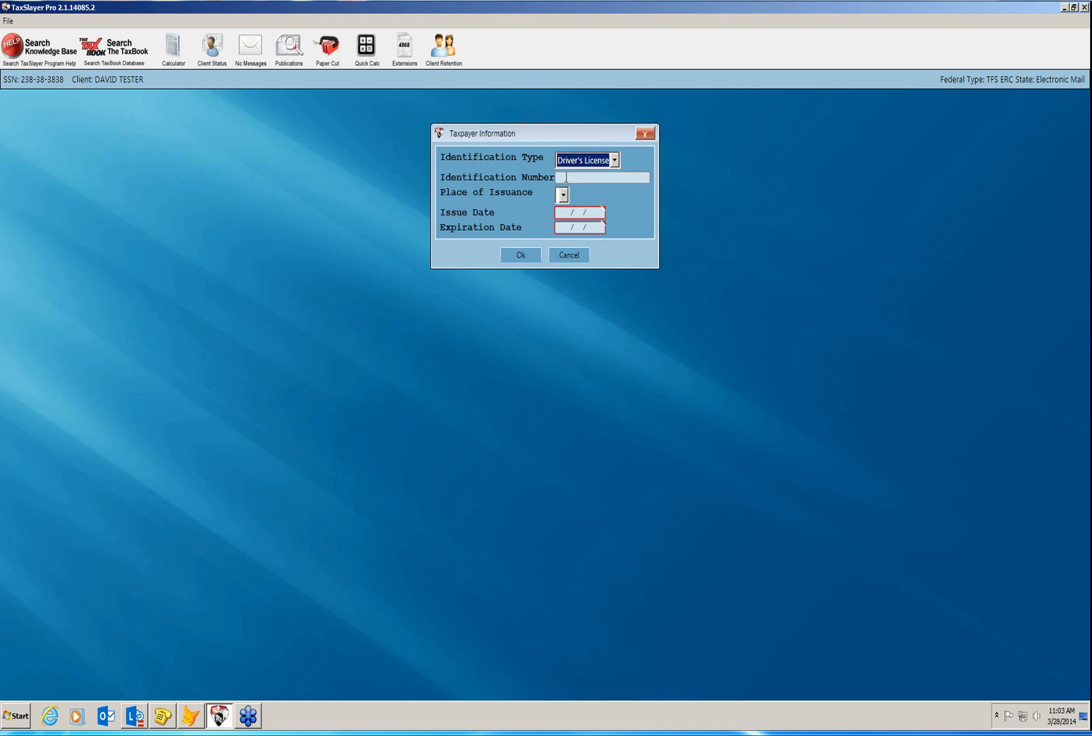
{"action": "type", "text": "12345"}
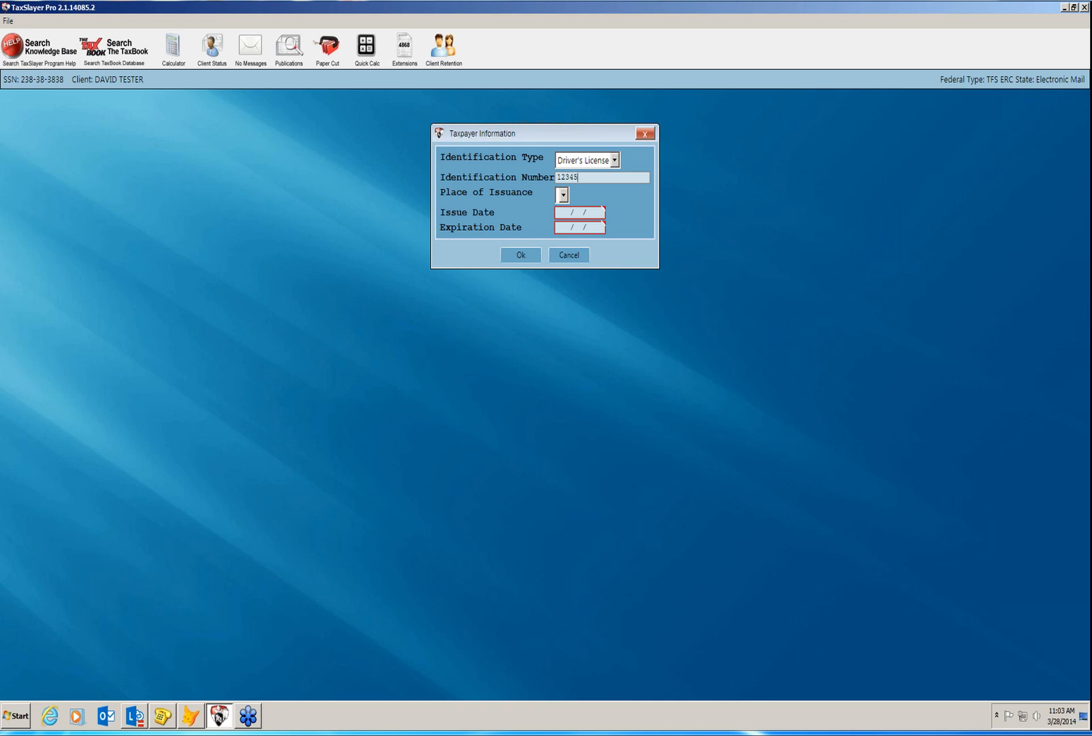
{"action": "key", "text": "Tab"}
{"action": "left_click", "coordinate": [564, 195]}
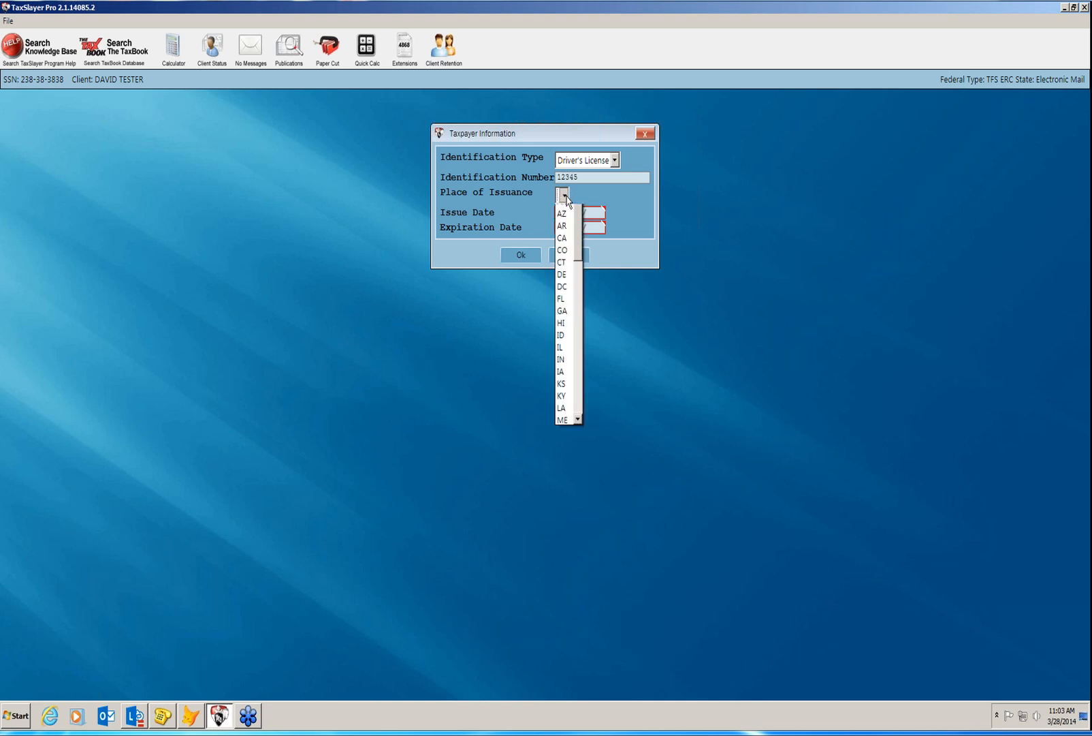
{"action": "left_click", "coordinate": [562, 332]}
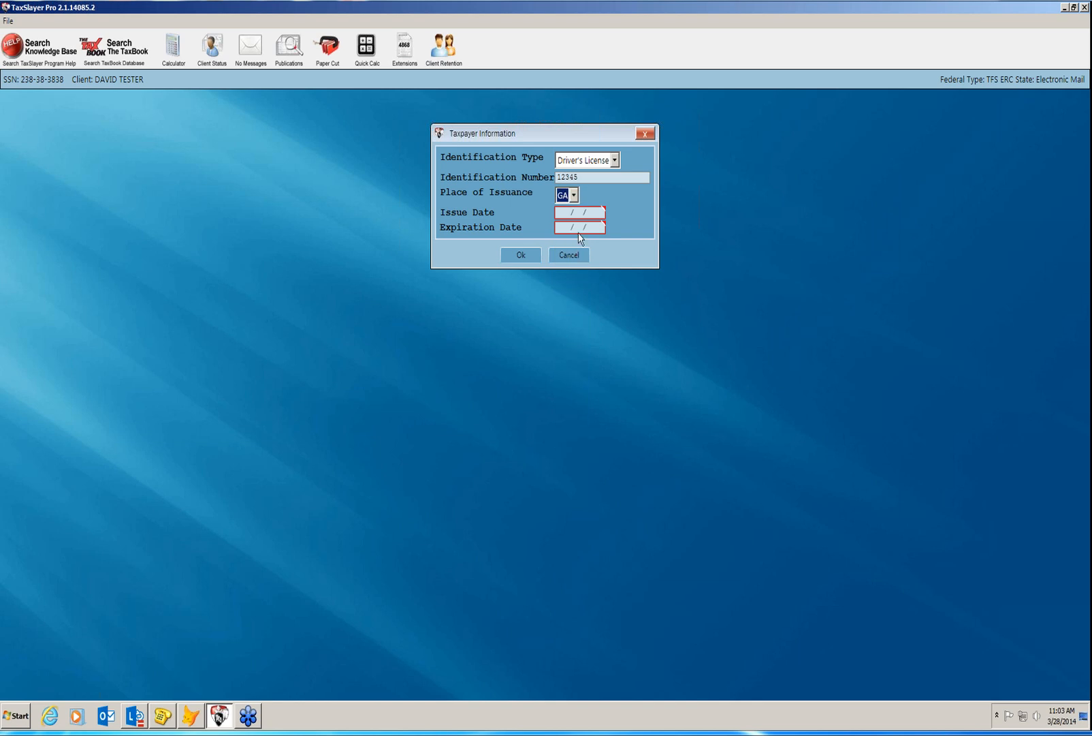
{"action": "left_click", "coordinate": [564, 212]}
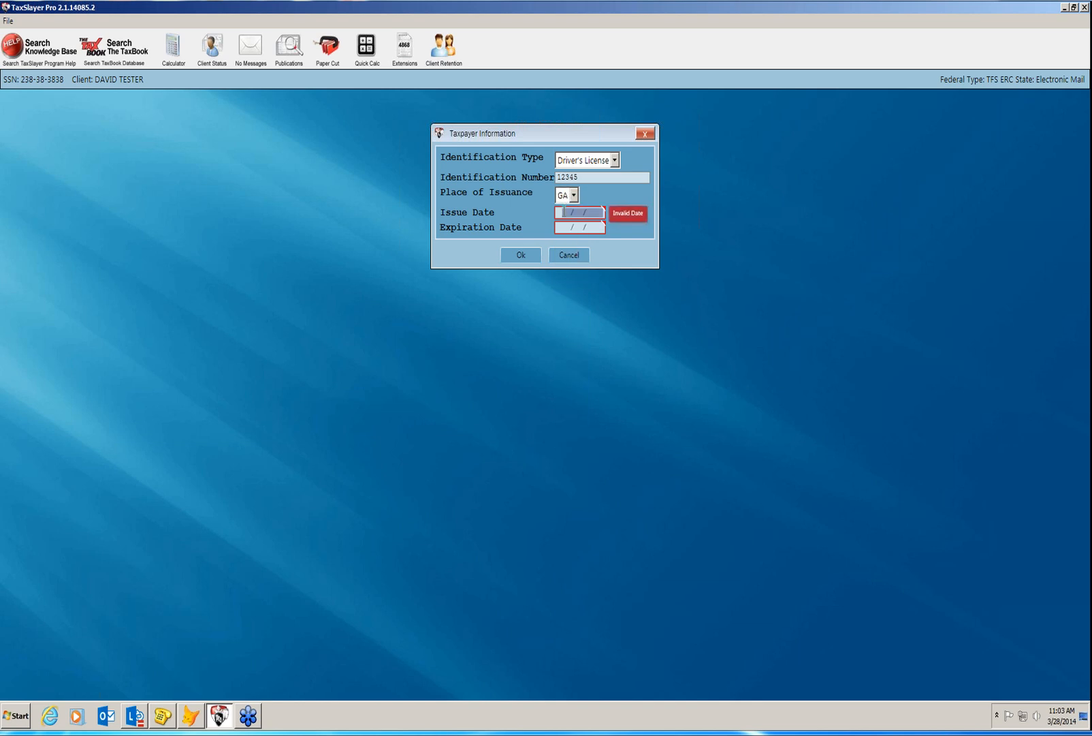
{"action": "type", "text": "120113"}
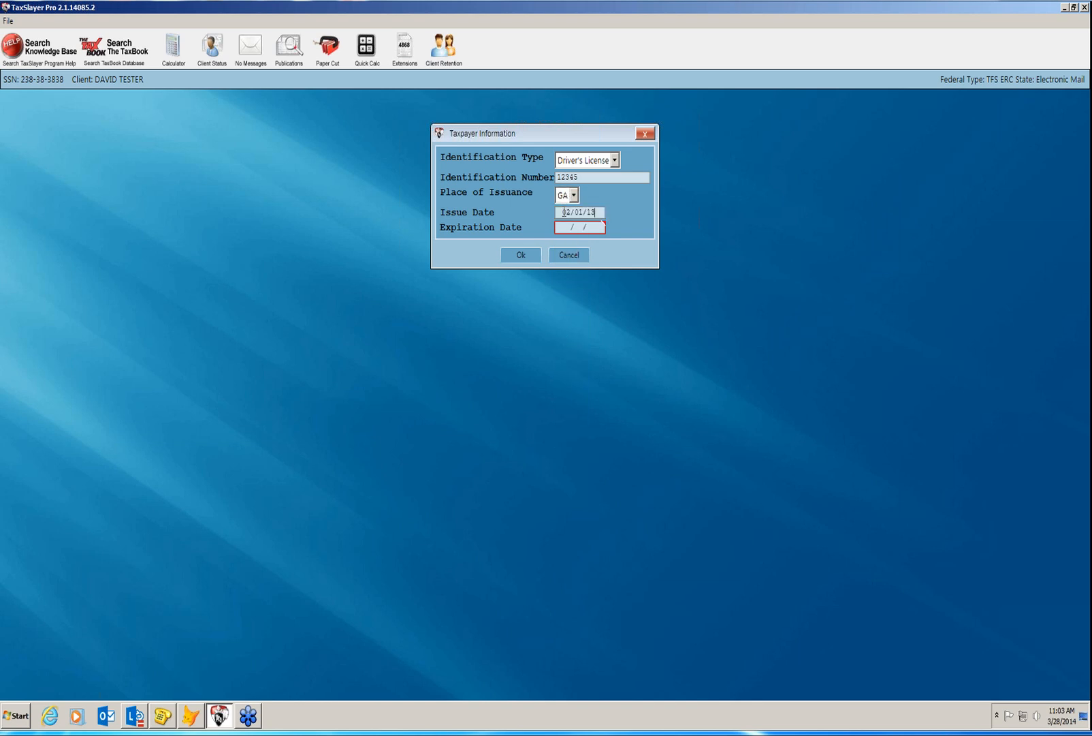
{"action": "type", "text": "0201"}
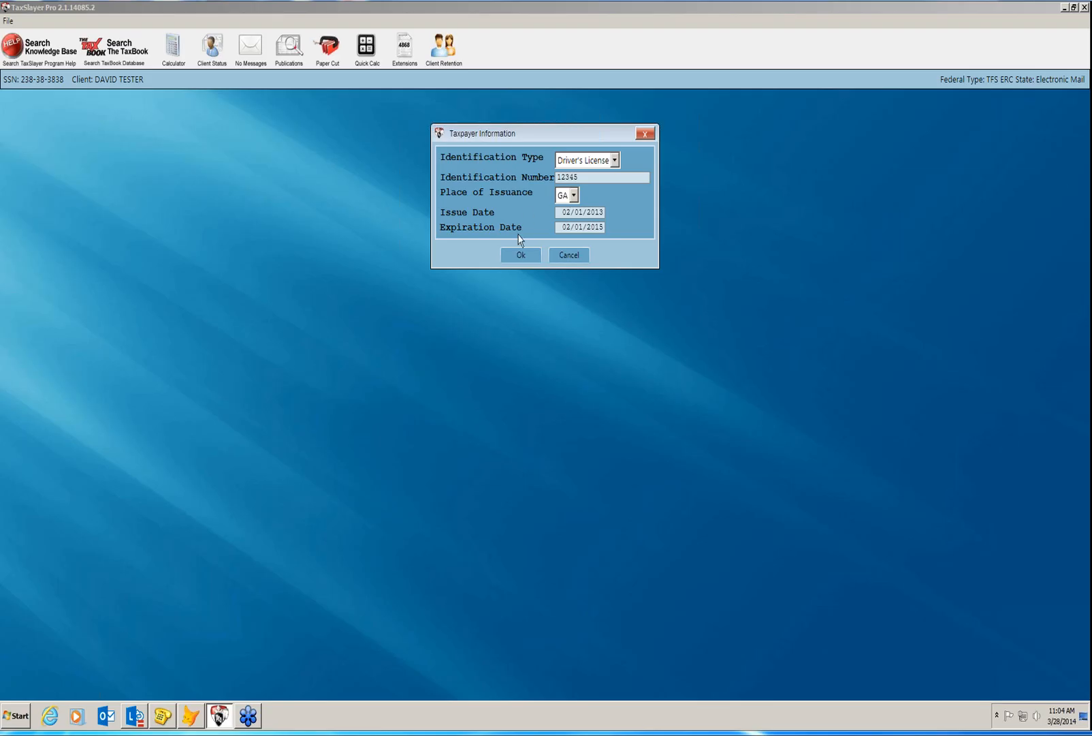
{"action": "left_click", "coordinate": [515, 257]}
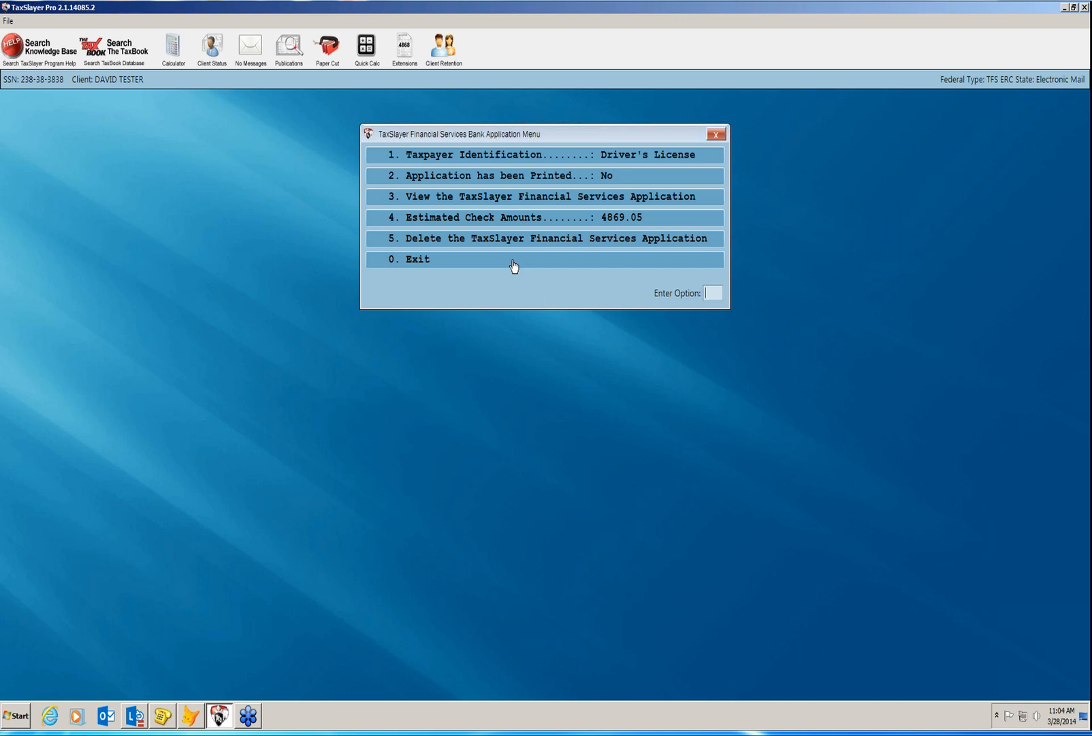
{"action": "left_click", "coordinate": [514, 268]}
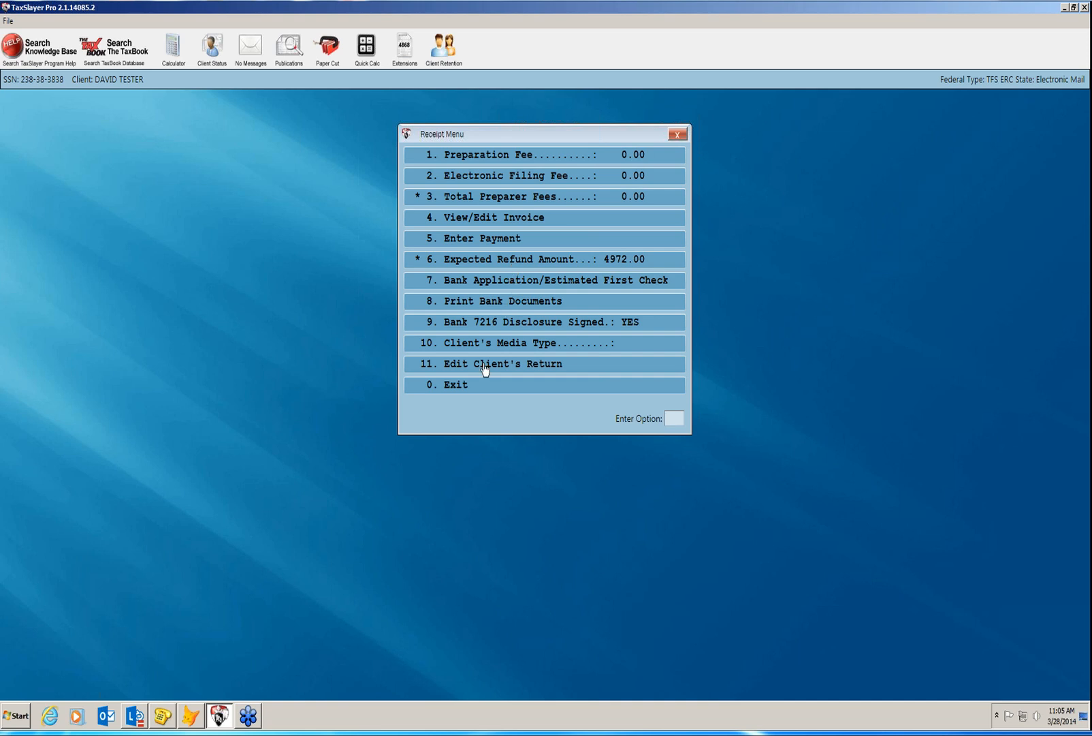
Mark the return completed with the bank application printed, declining a PDF printout of the return.
{"action": "left_click", "coordinate": [474, 389]}
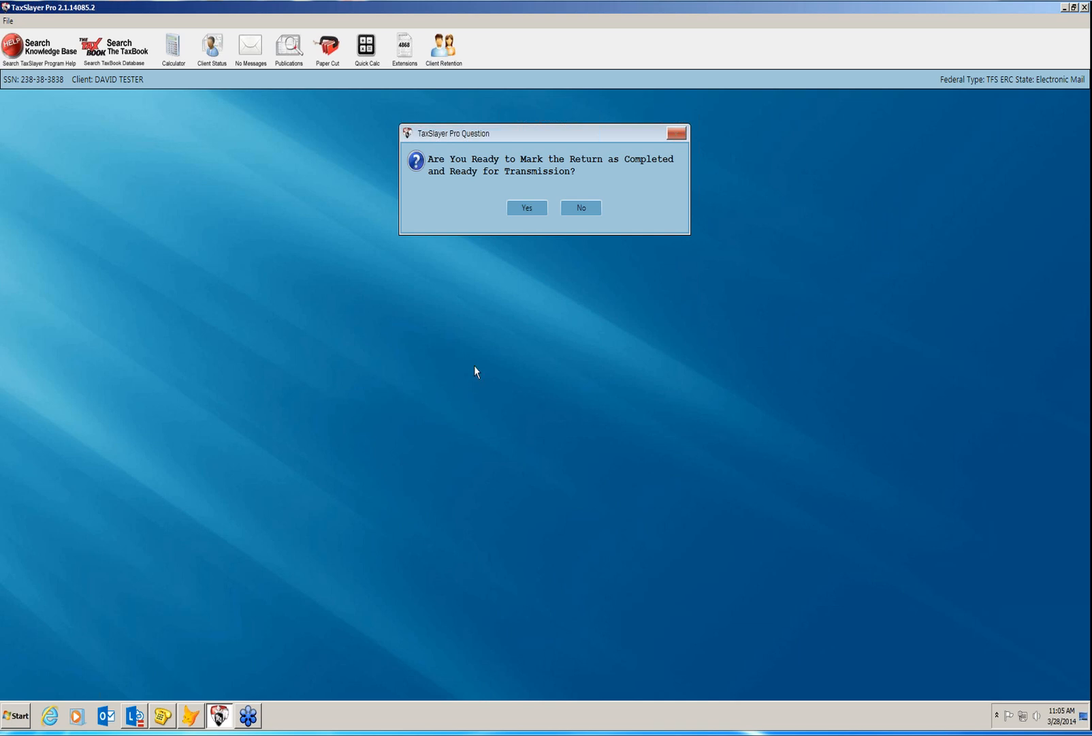
{"action": "left_click", "coordinate": [527, 209]}
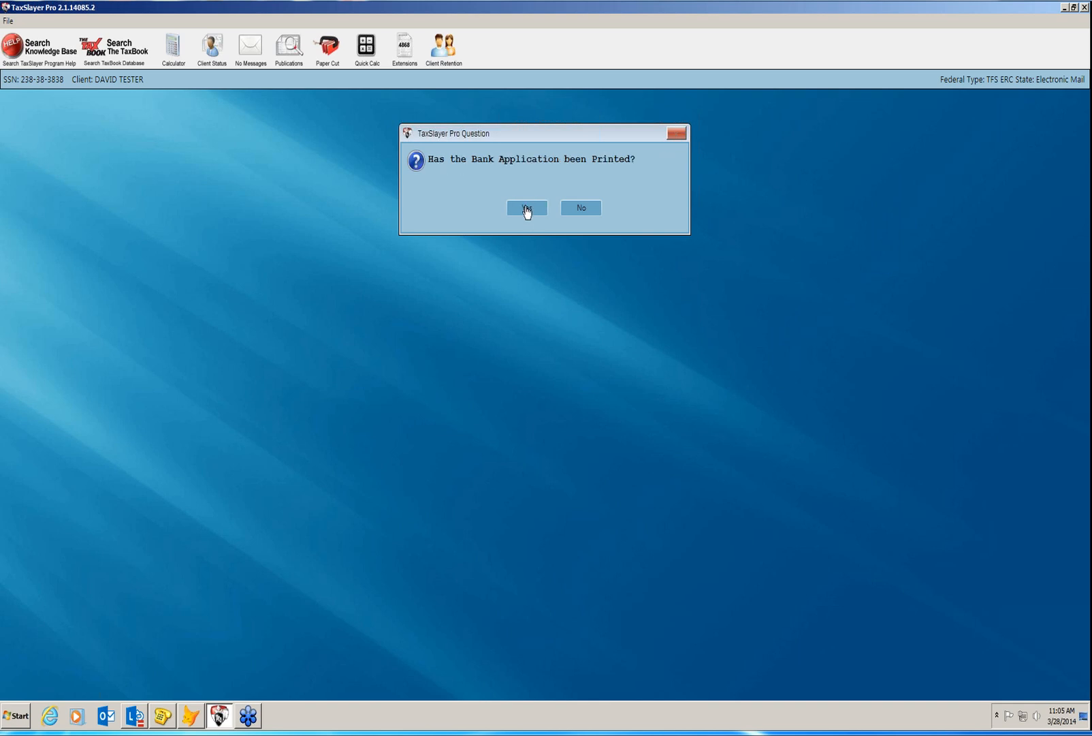
{"action": "left_click", "coordinate": [527, 208]}
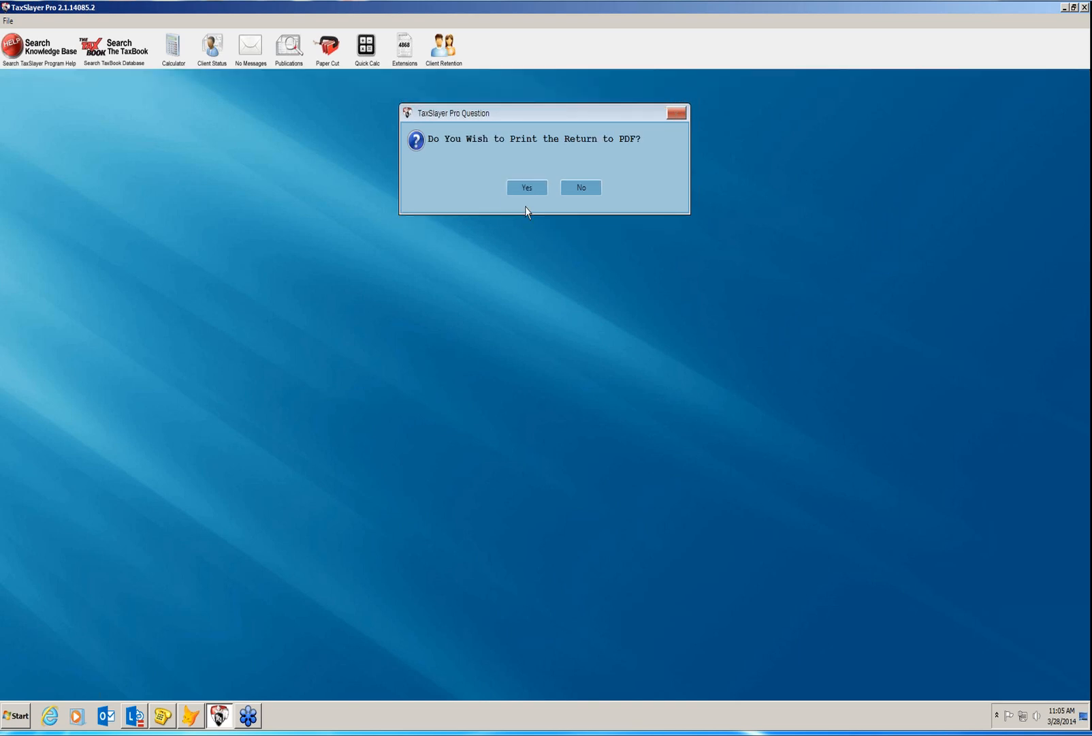
{"action": "left_click", "coordinate": [582, 188]}
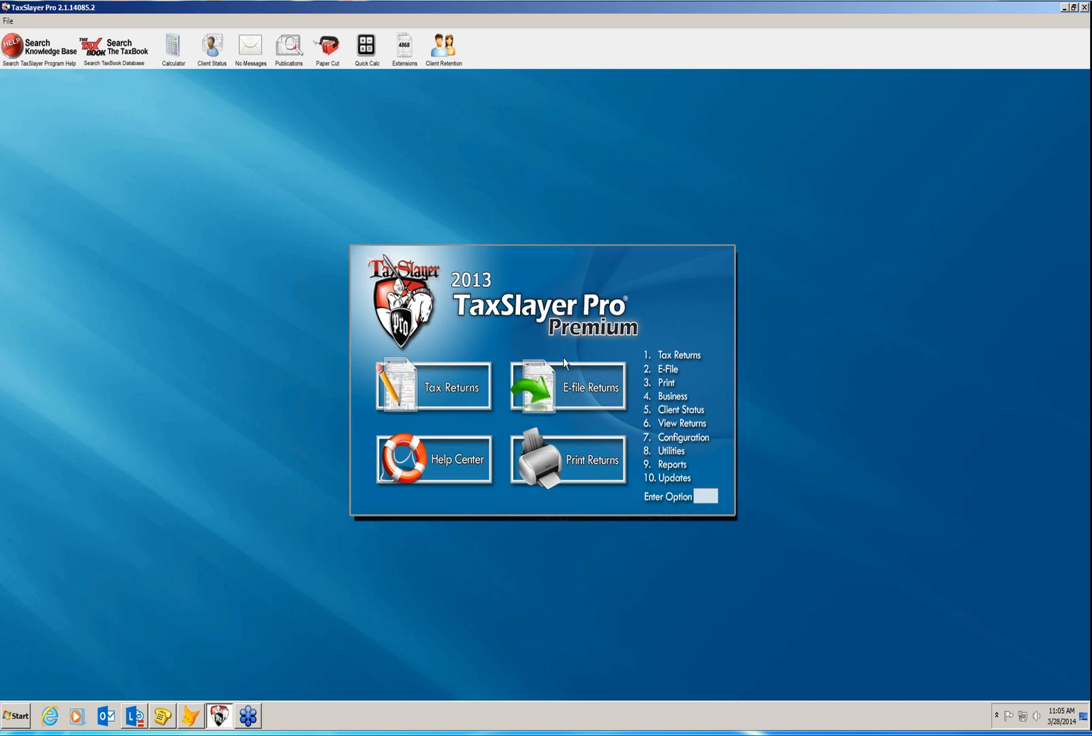
Queue the single GA return for transmission and review the printed client transmission list.
{"action": "left_click", "coordinate": [566, 379]}
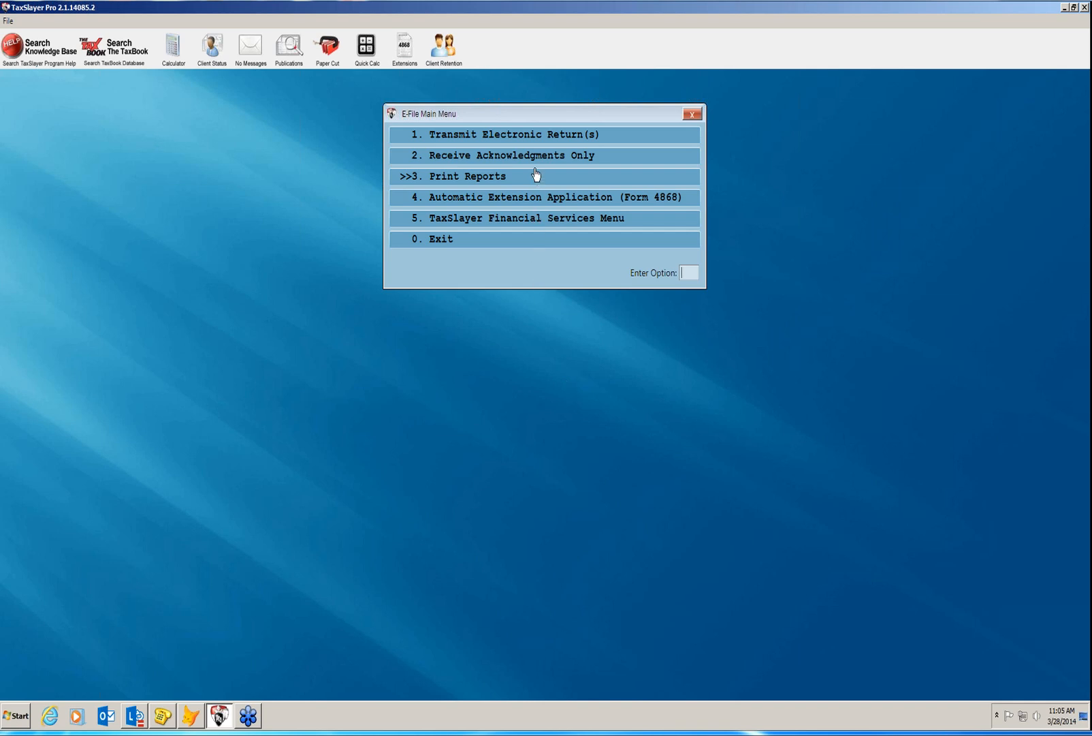
{"action": "left_click", "coordinate": [532, 142]}
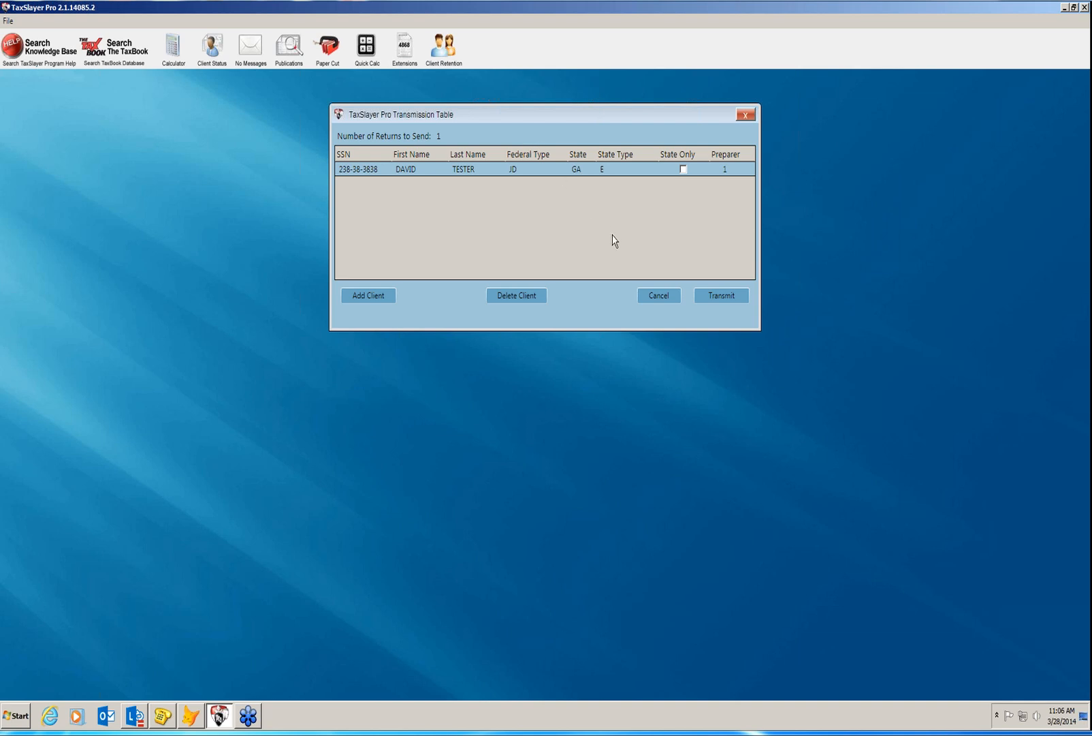
{"action": "left_click", "coordinate": [717, 300]}
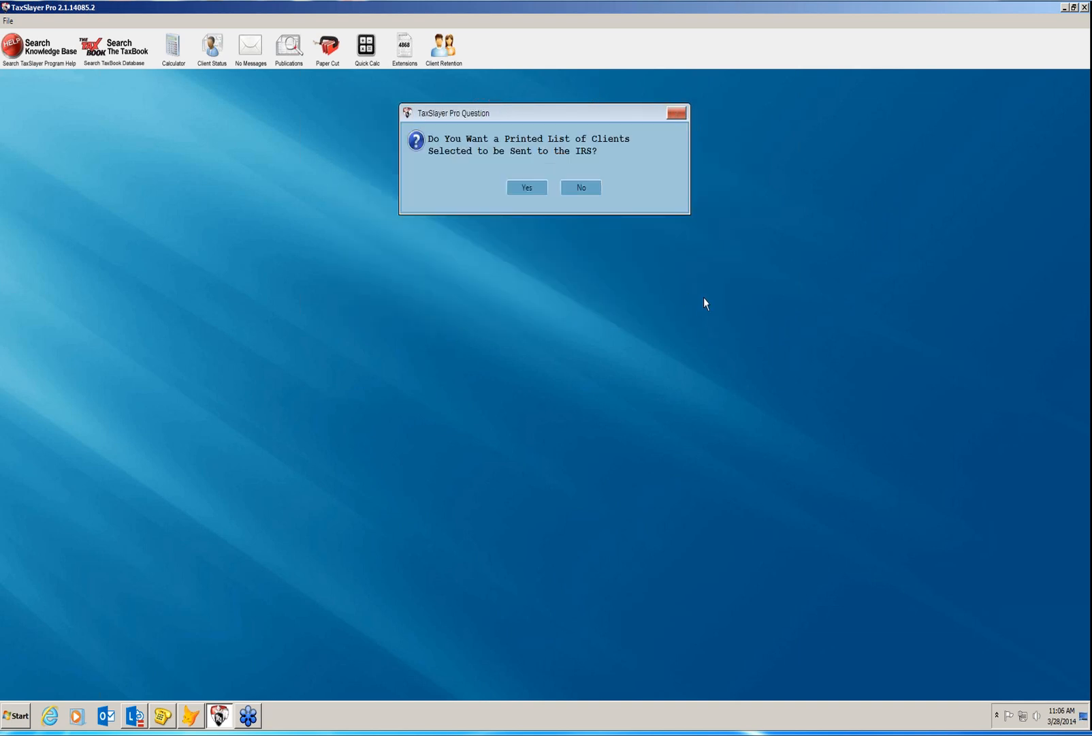
{"action": "left_click", "coordinate": [525, 194]}
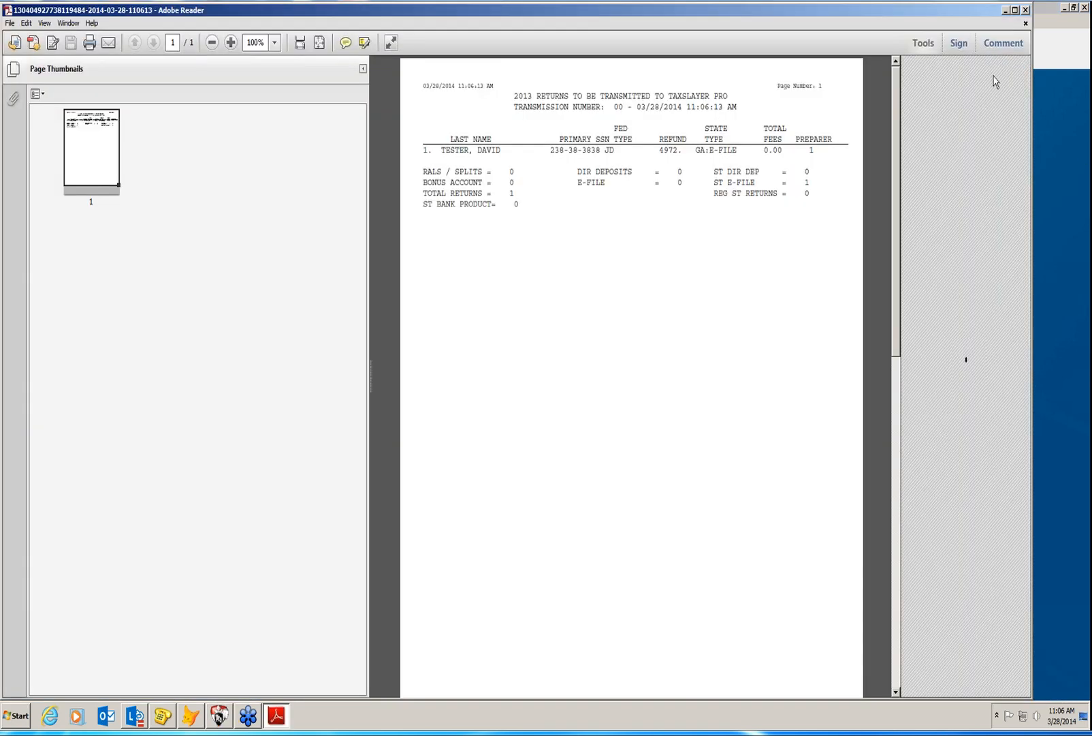
{"action": "left_click", "coordinate": [1025, 10]}
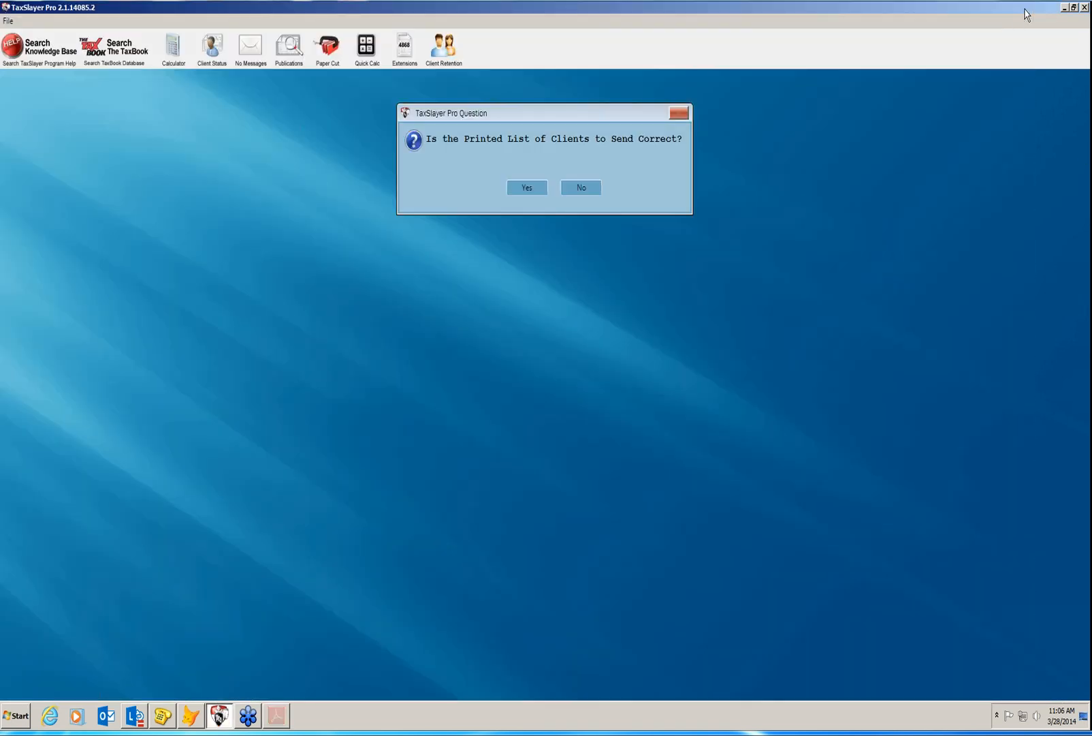
Confirm the client list, connect to the staging environment and send the batch to TaxSlayer's servers.
{"action": "left_click", "coordinate": [525, 195]}
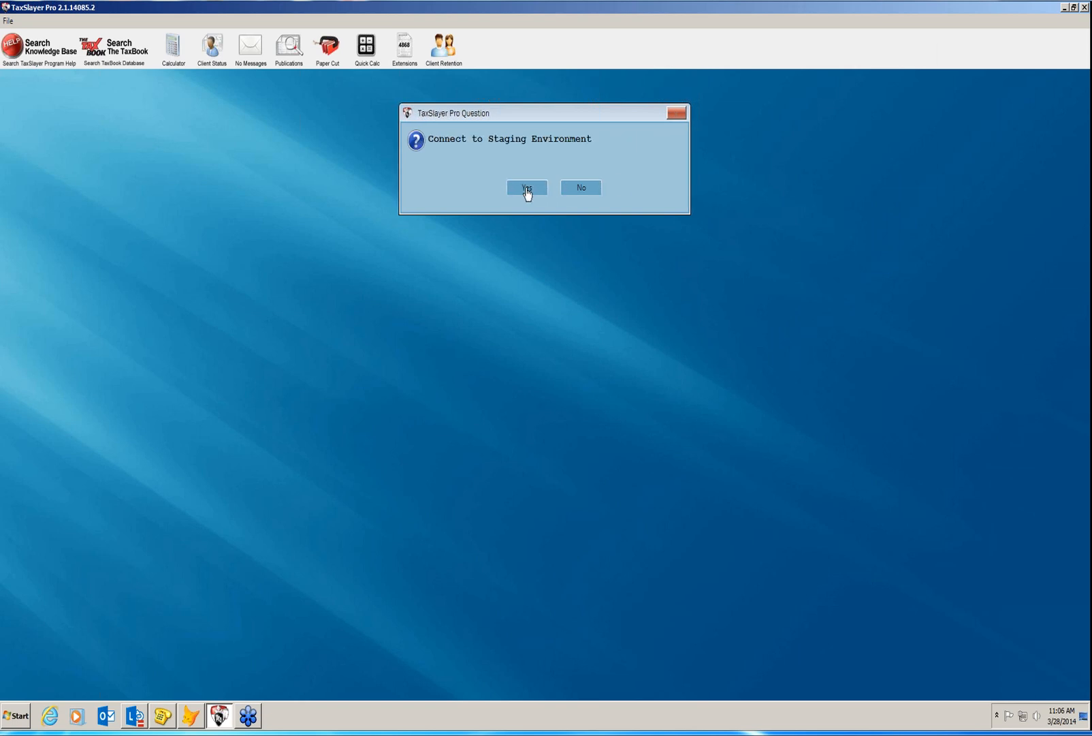
{"action": "left_click", "coordinate": [527, 191]}
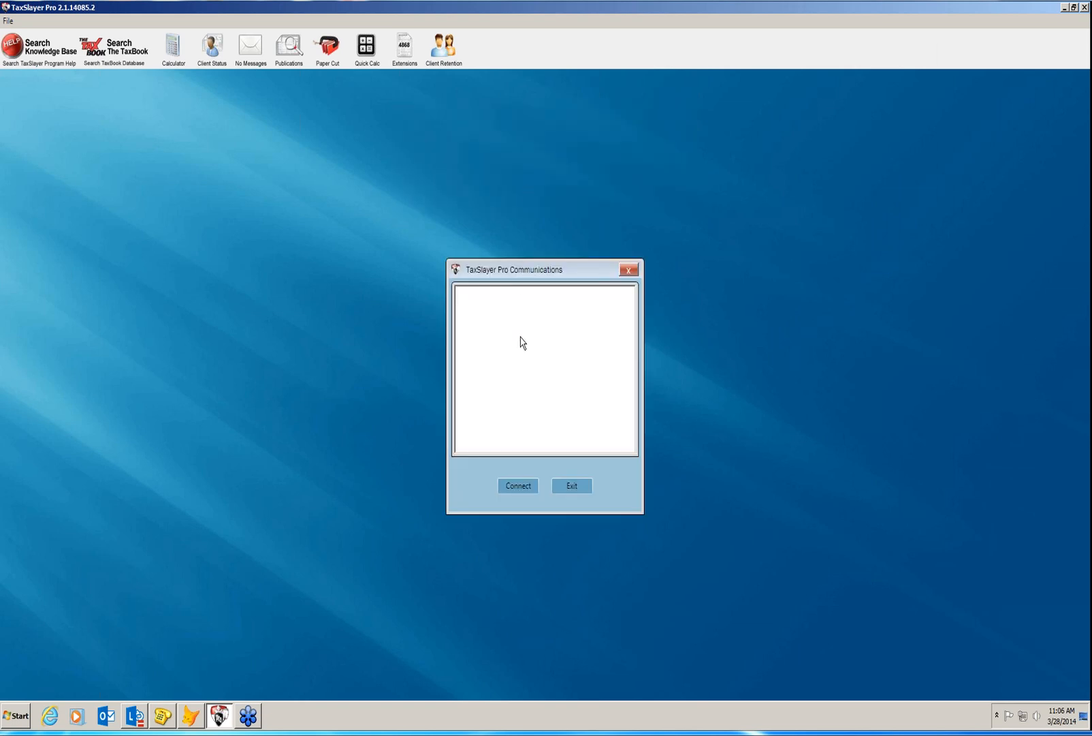
{"action": "left_click", "coordinate": [517, 485]}
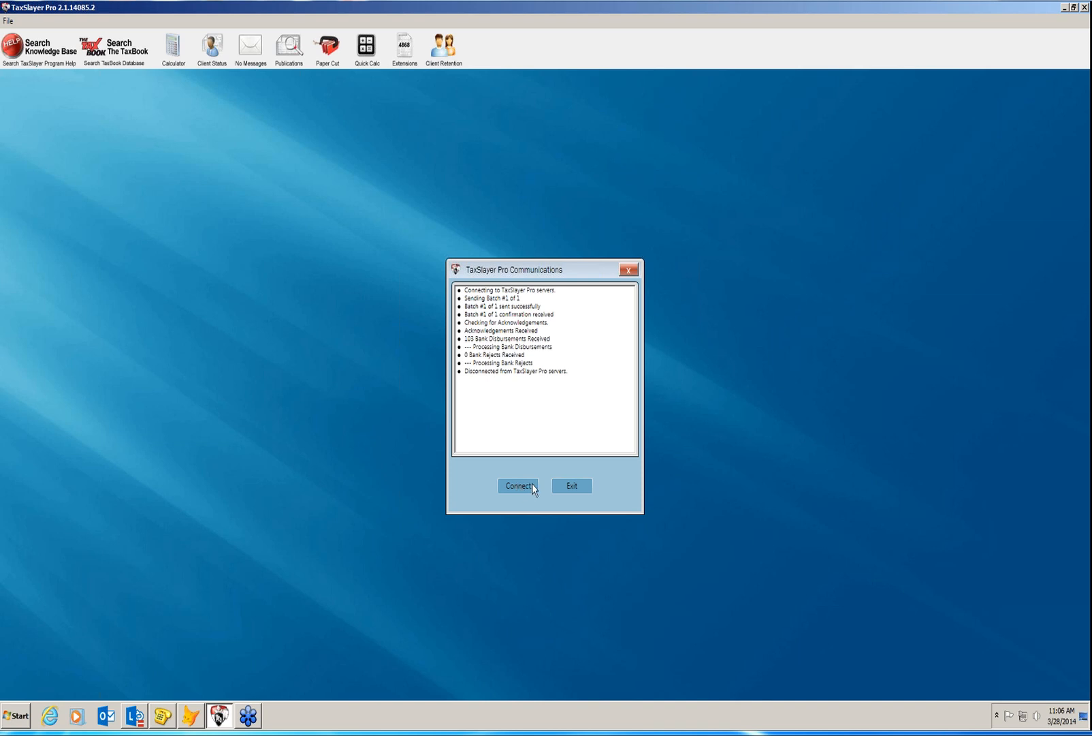
{"action": "left_click", "coordinate": [572, 486]}
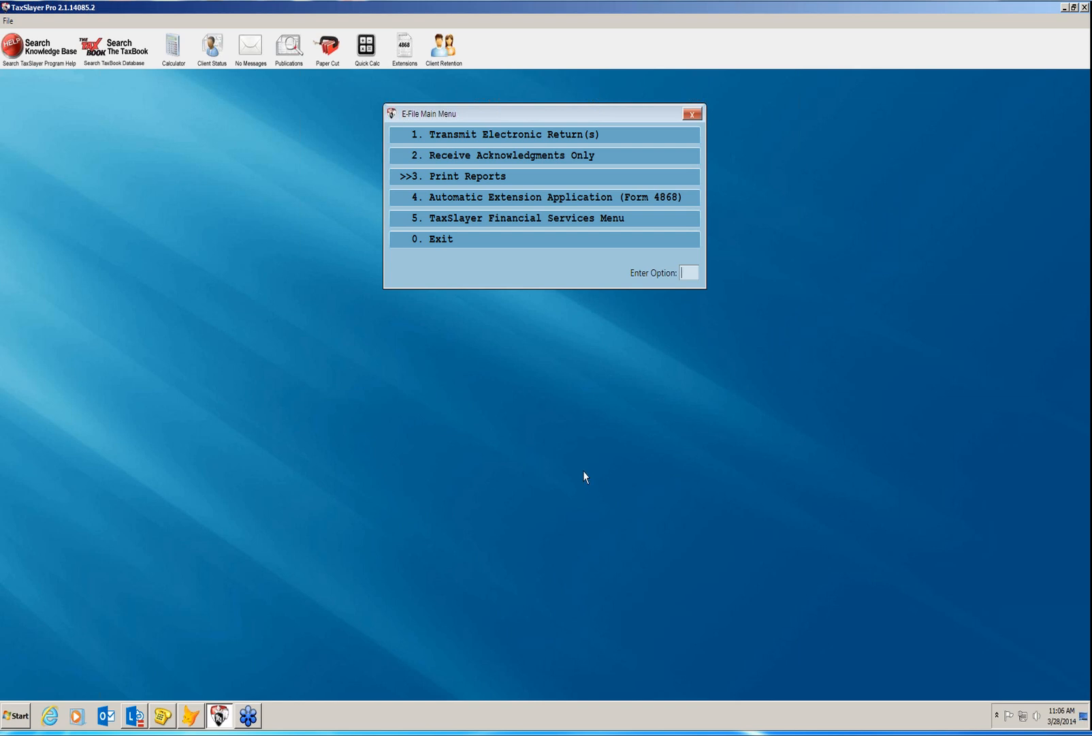
Leave the e-file menu and pause the demo video at 00:02 on the TaxSlayer Pro logo.
{"action": "left_click", "coordinate": [506, 243]}
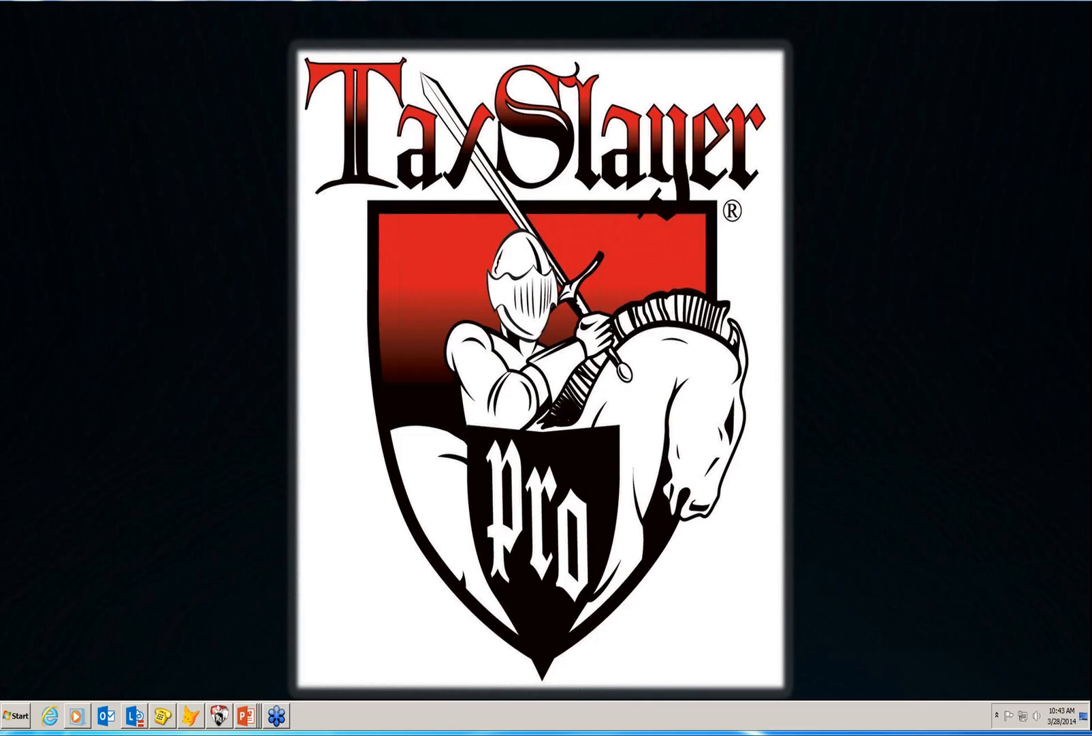
{"action": "left_click", "coordinate": [547, 711]}
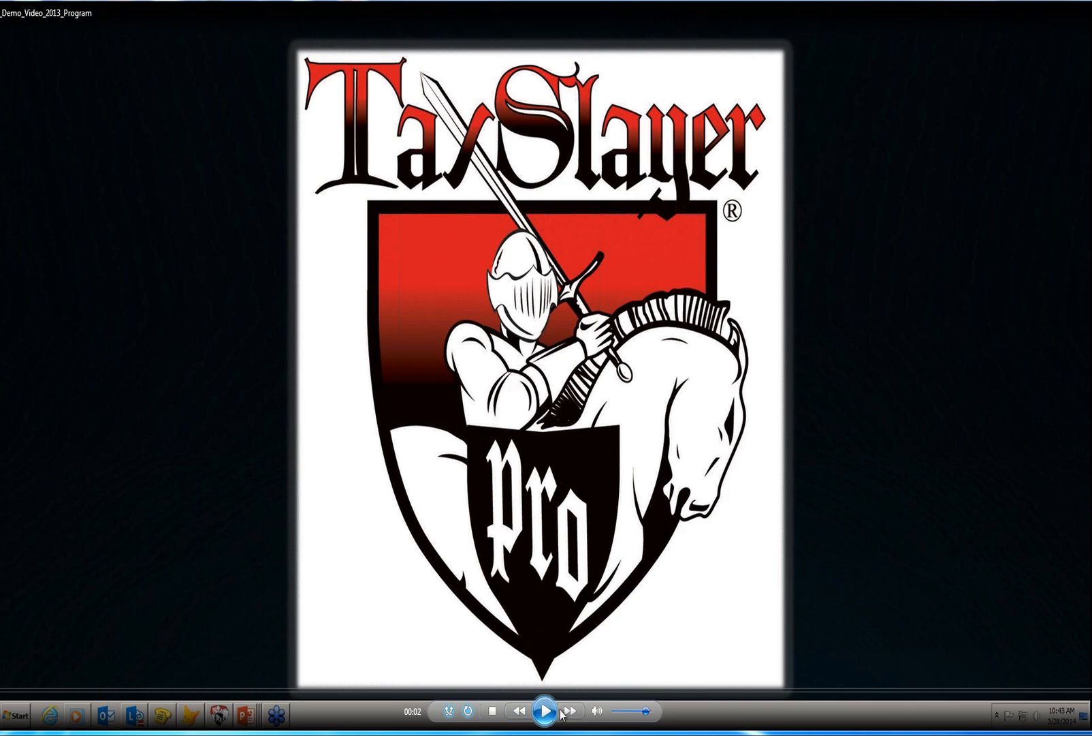